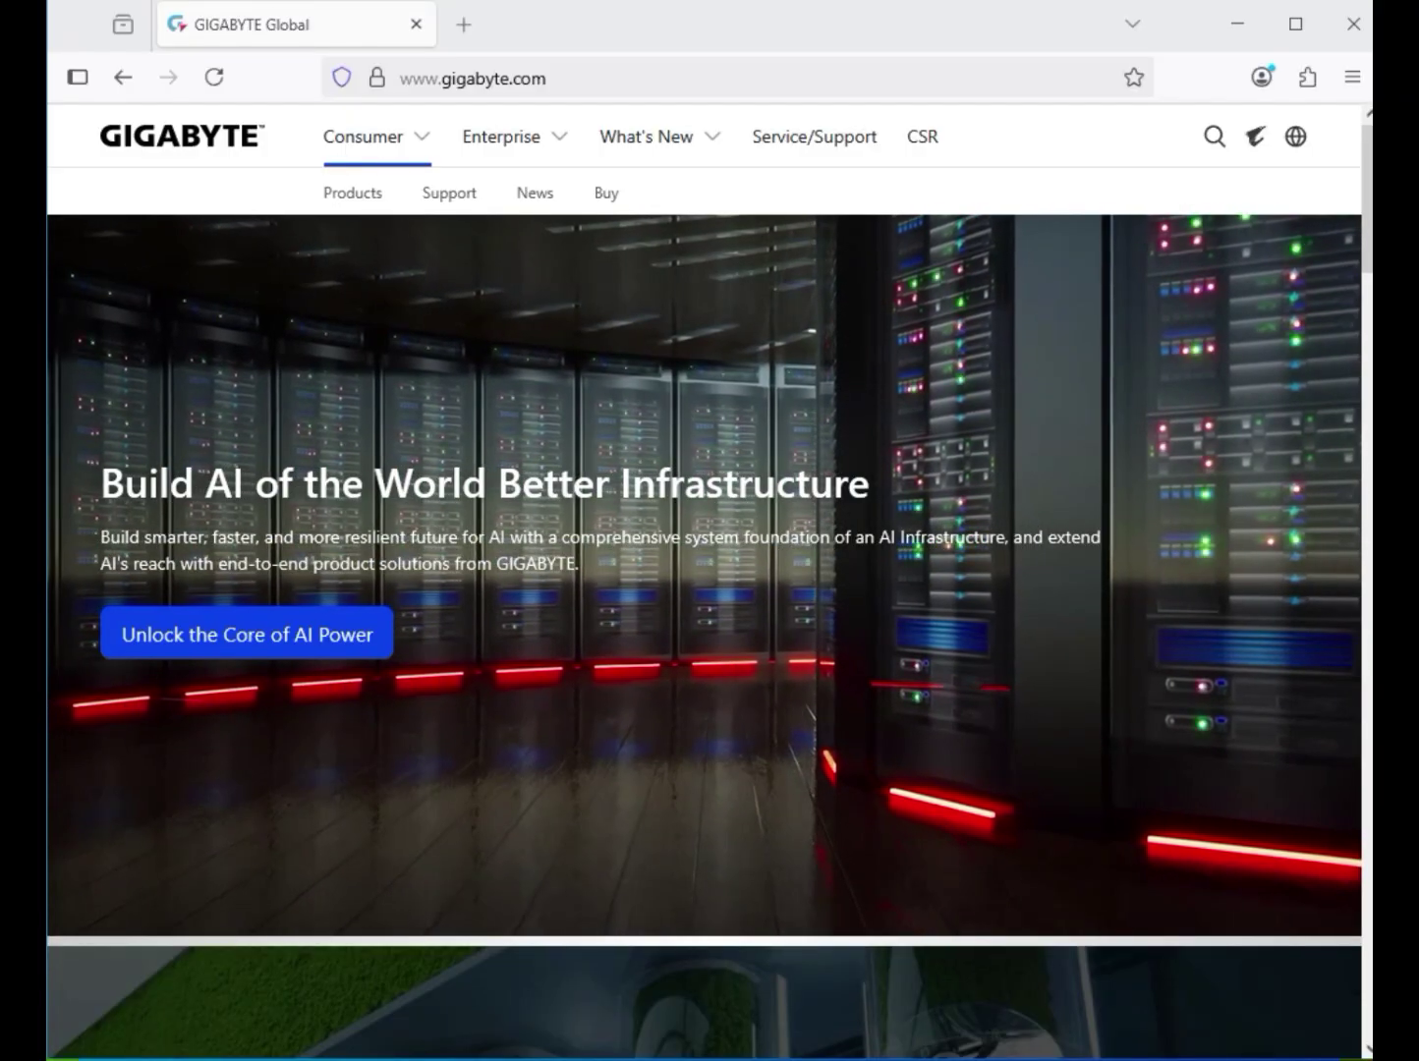
# Search the GIGABYTE site for X870 AORUS ELITE WIFI7 ICE, filter the results to products, and open the motherboard's support downloads page.
pyautogui.hotkey('ctrl', 'l')
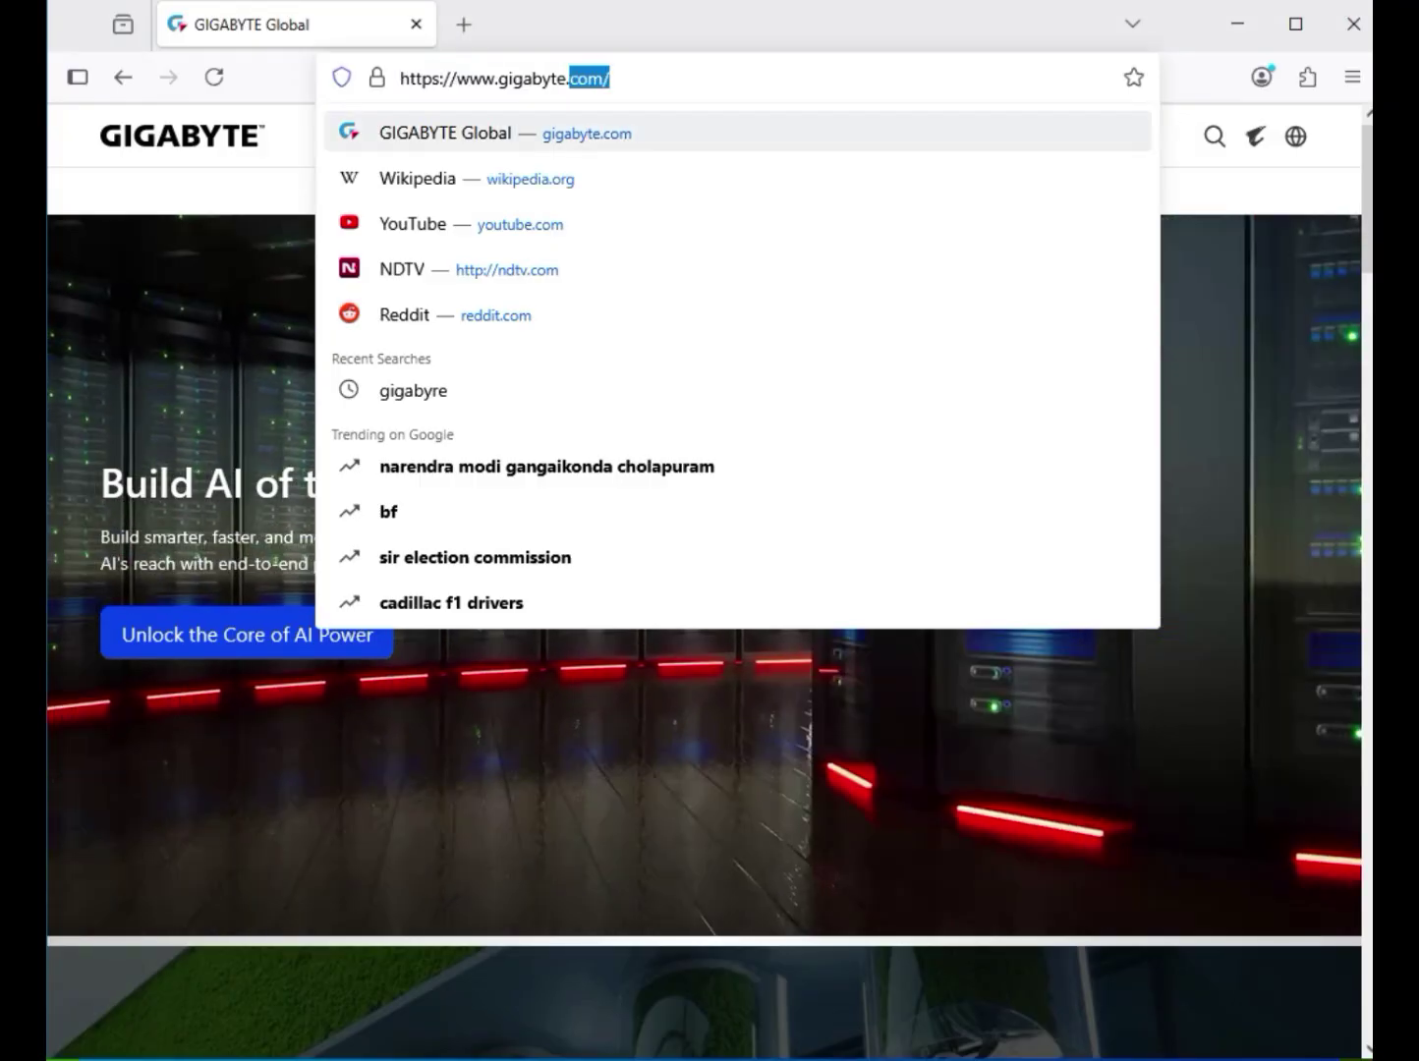
pyautogui.press('Escape')
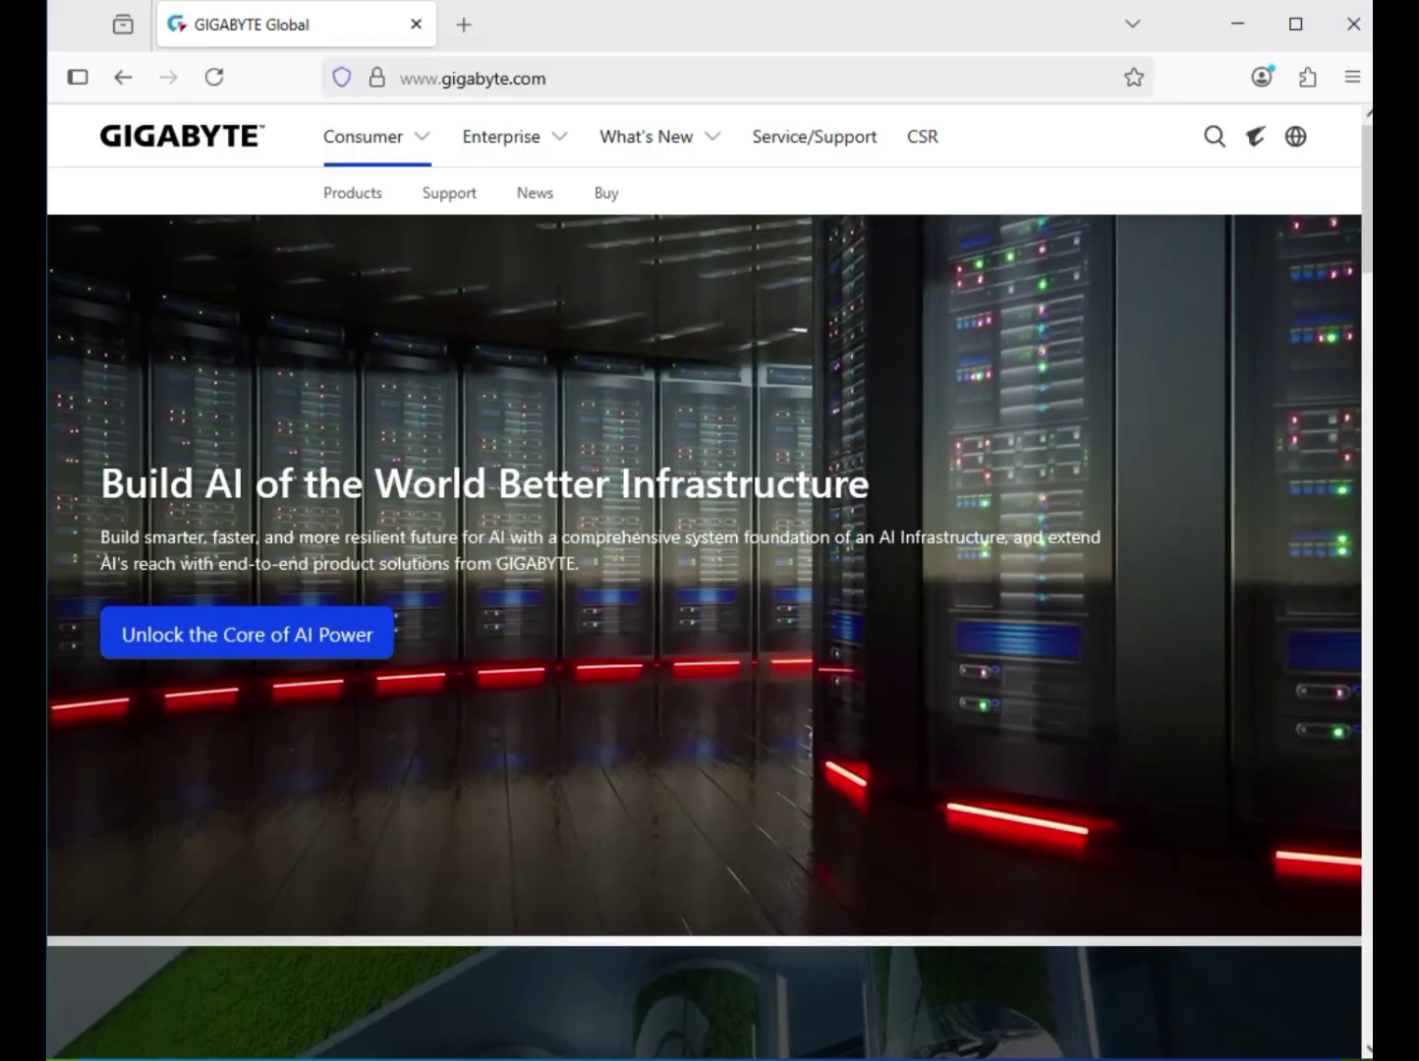
pyautogui.press('Return')
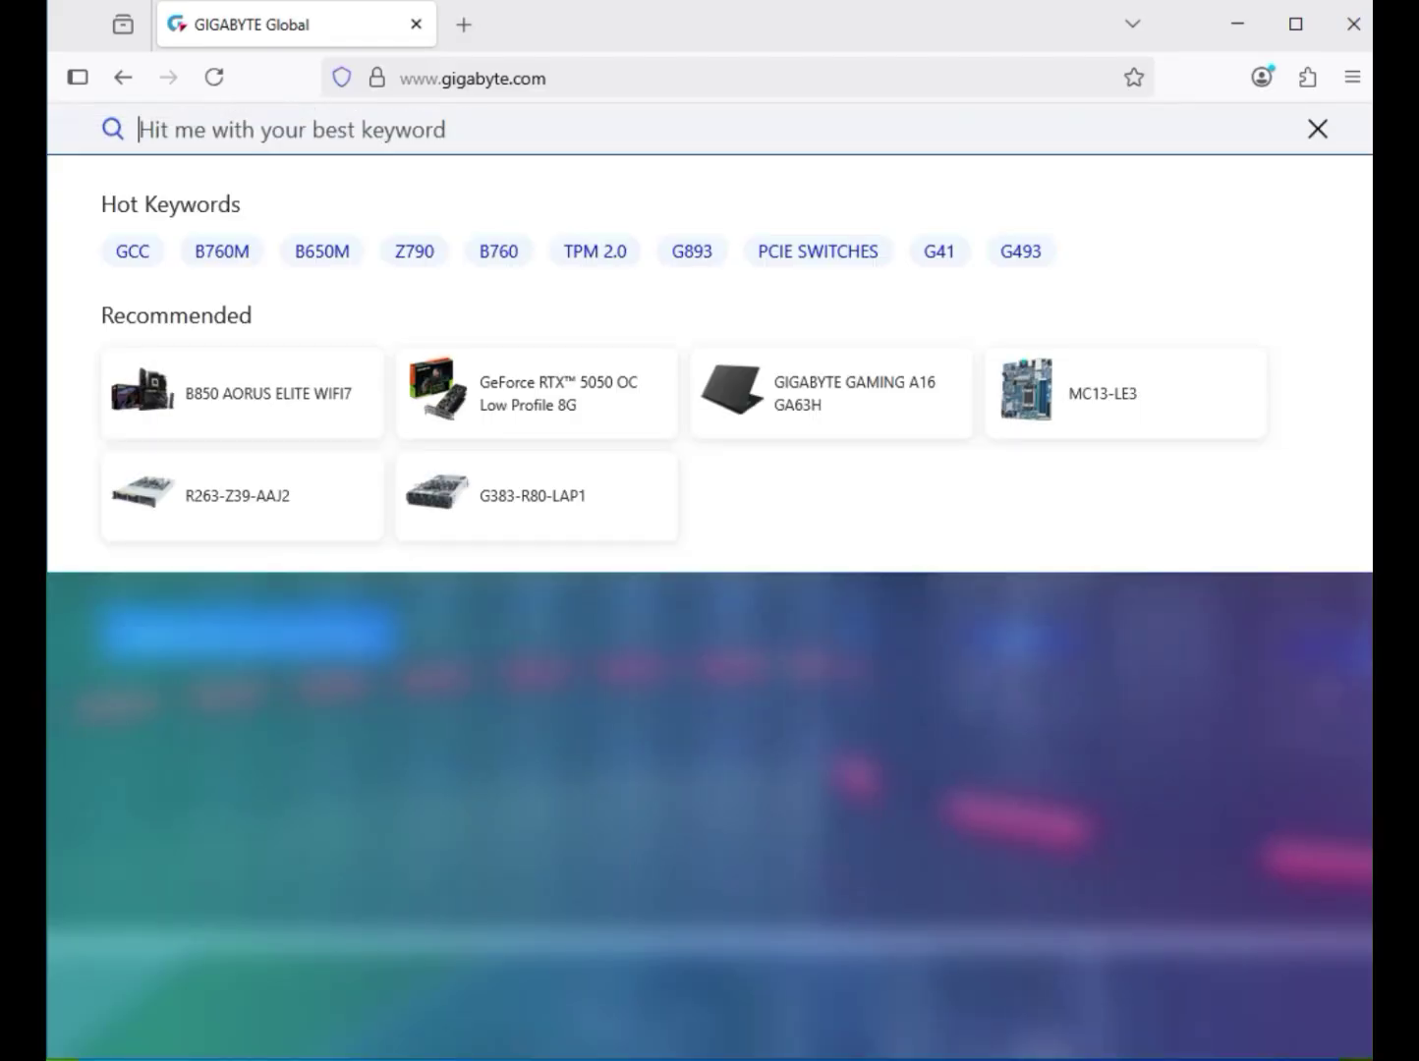
pyautogui.write('X870 AORUS ELITE WIFI7 ICE')
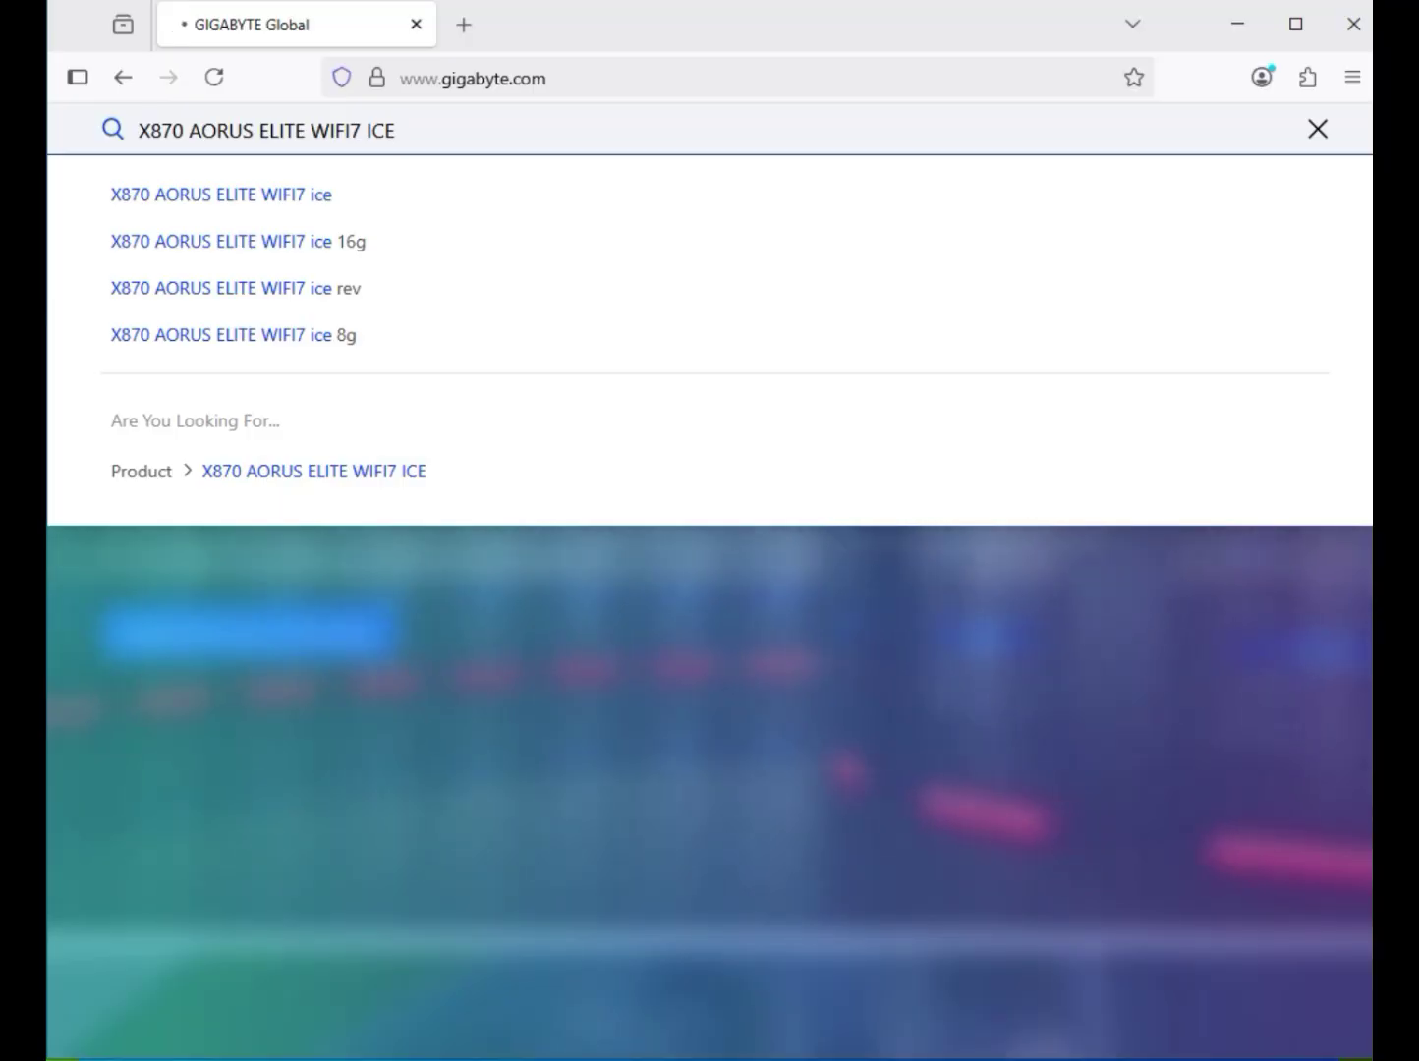
pyautogui.press('Return')
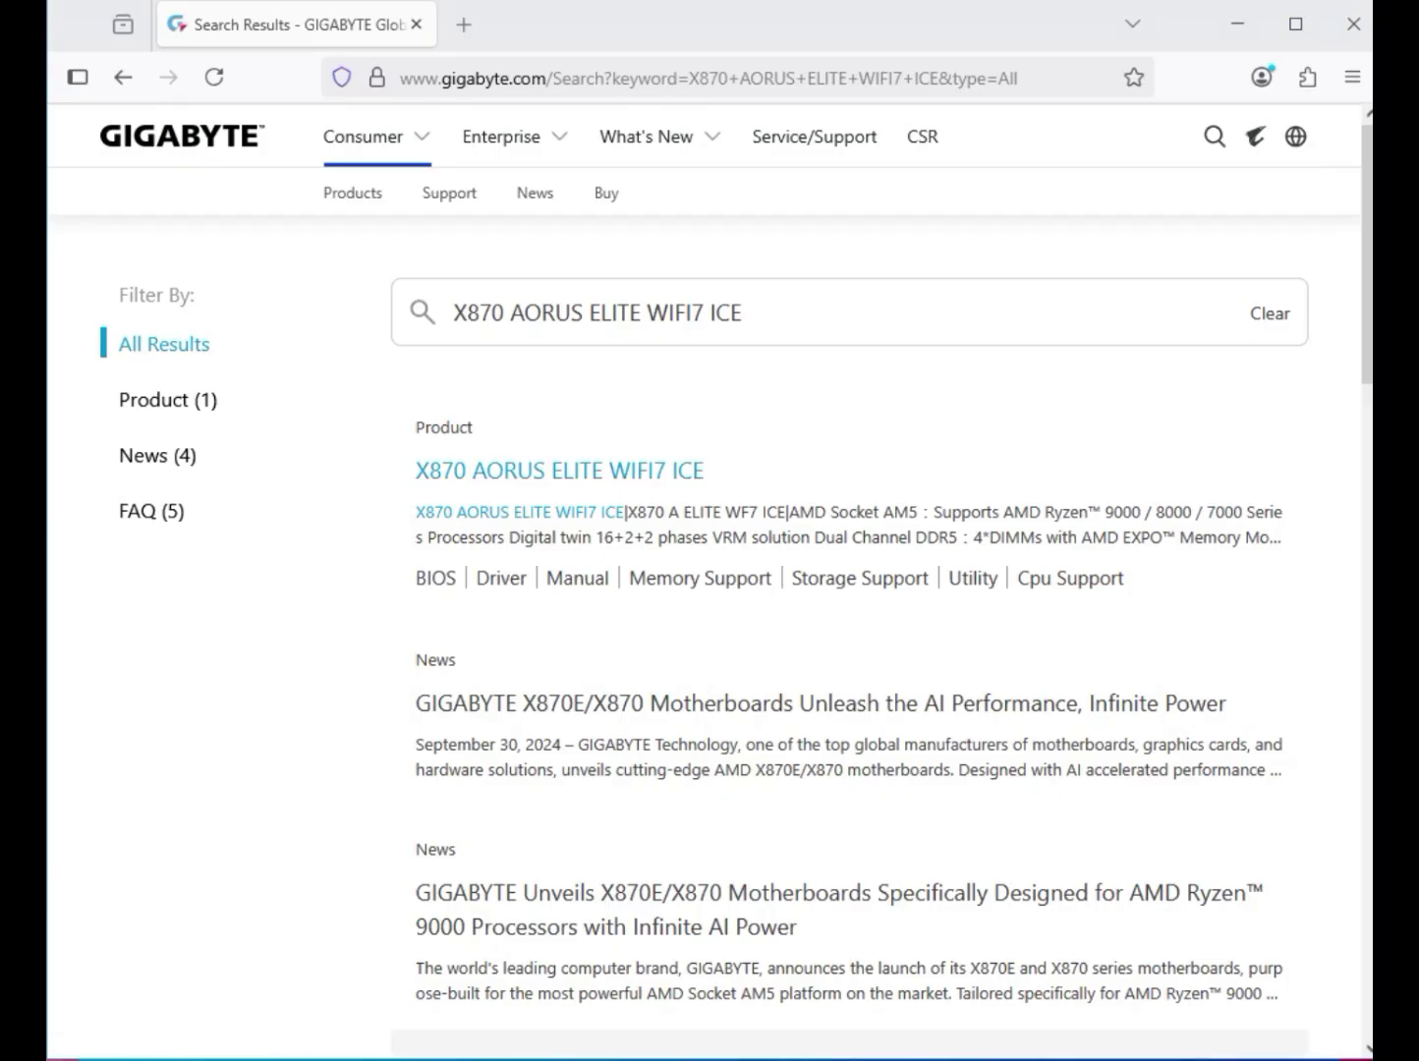
pyautogui.click(167, 399)
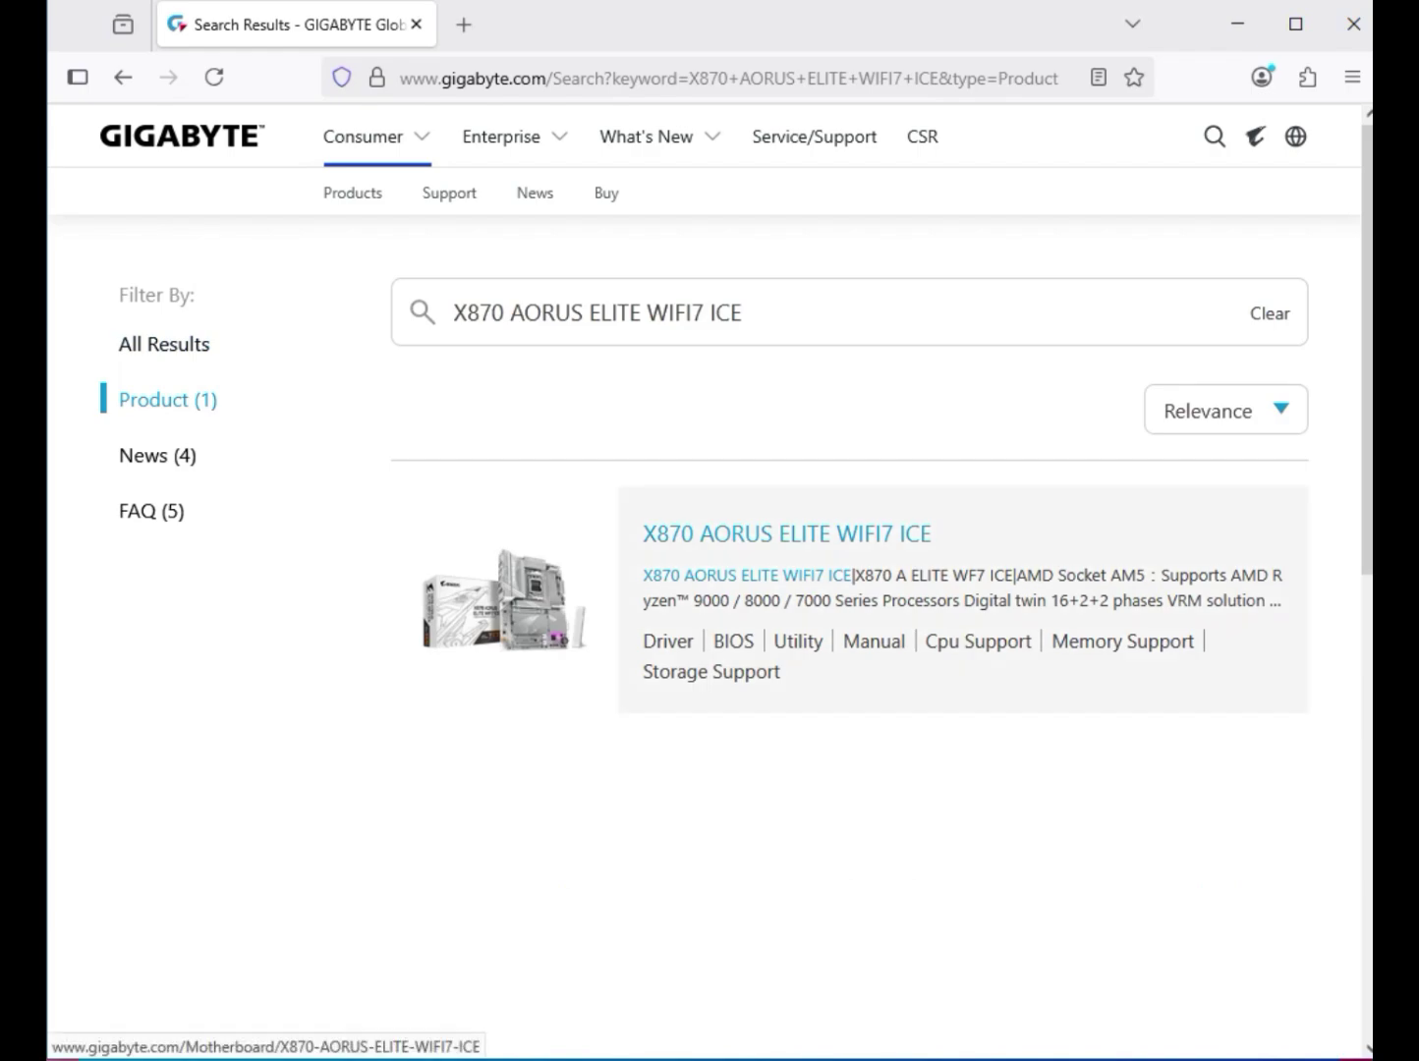
pyautogui.click(786, 534)
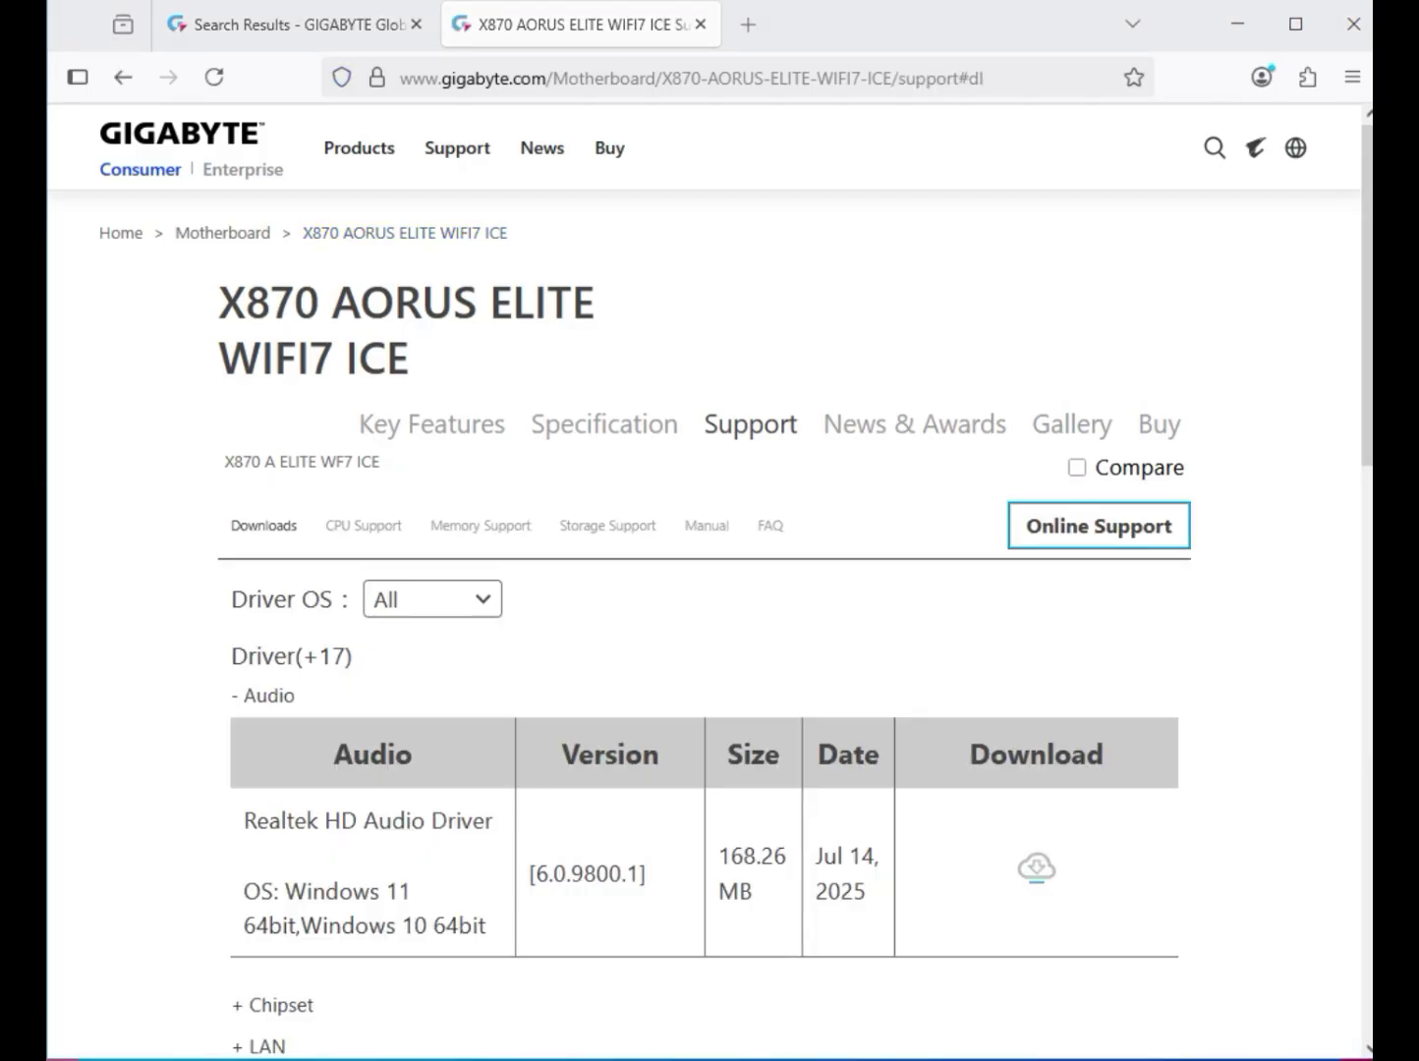
# Set the driver operating system filter to Windows 11 64bit.
pyautogui.hotkey('alt', 'Down')
pyautogui.press('Up')
pyautogui.press('Up')
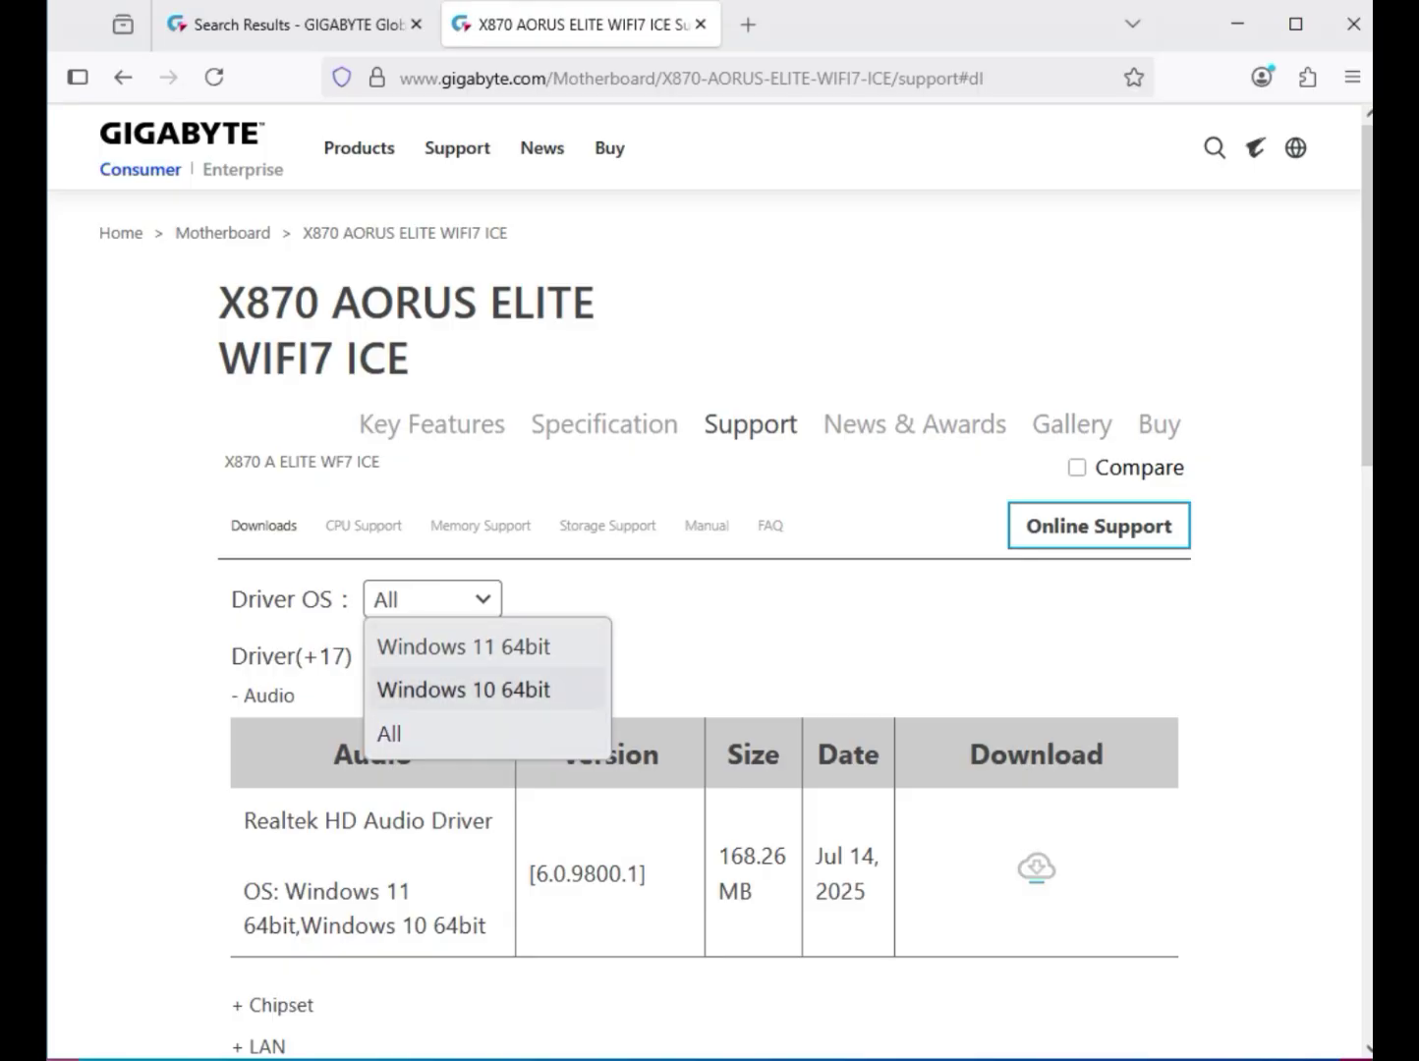
pyautogui.press('Return')
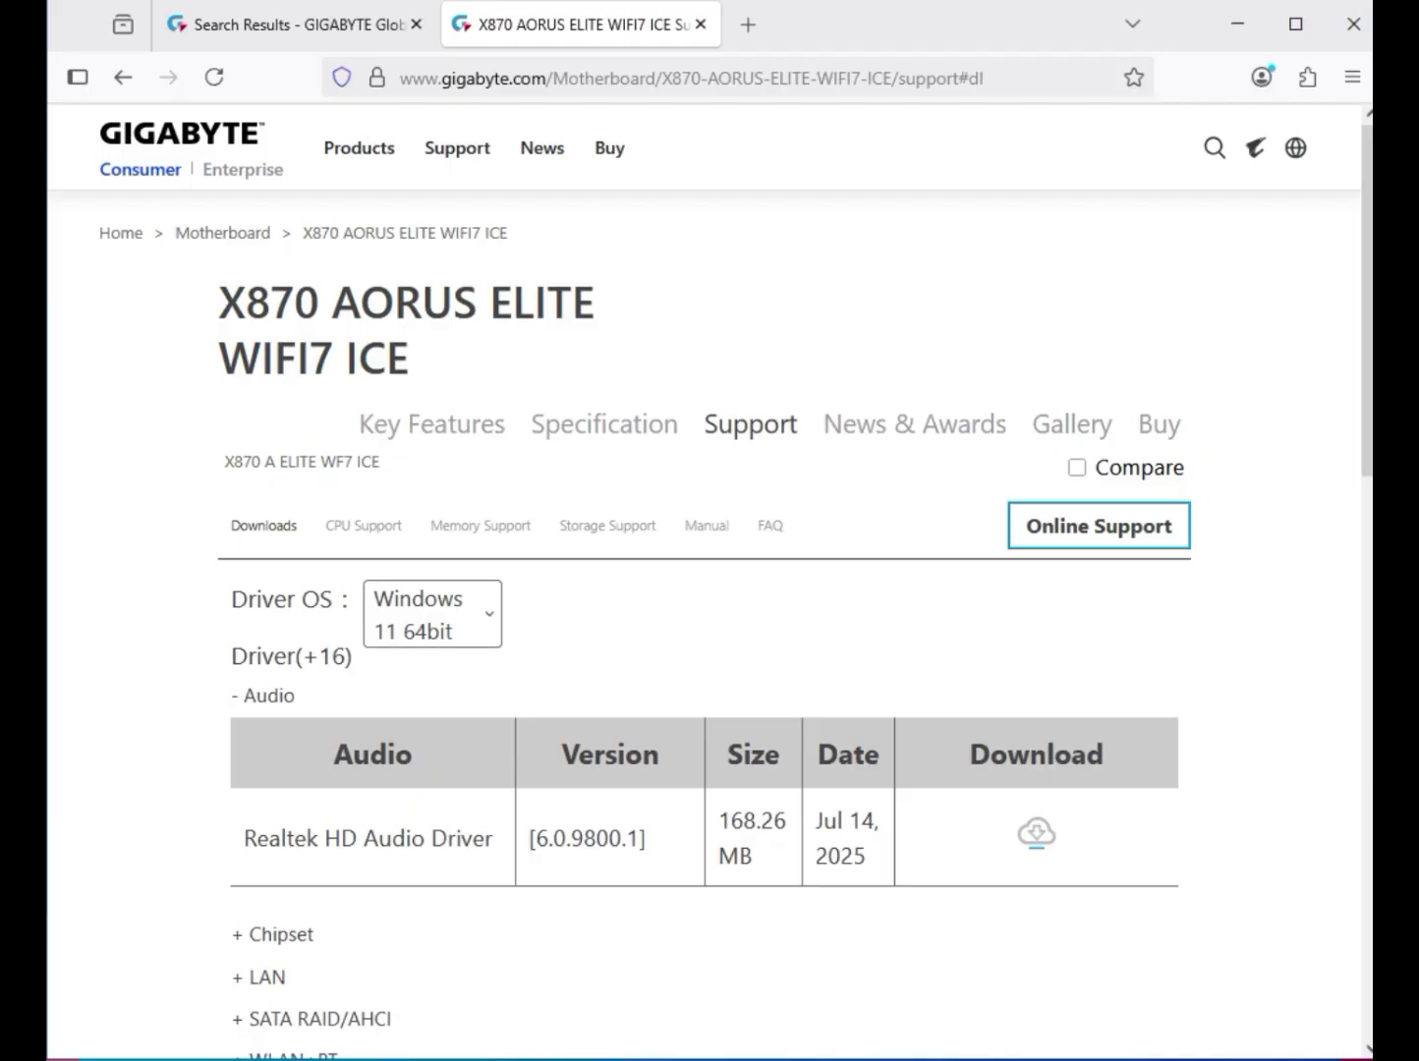
# Download the Realtek HD Audio Driver, version 6.0.9800.1, from the Audio section.
pyautogui.doubleClick(268, 695)
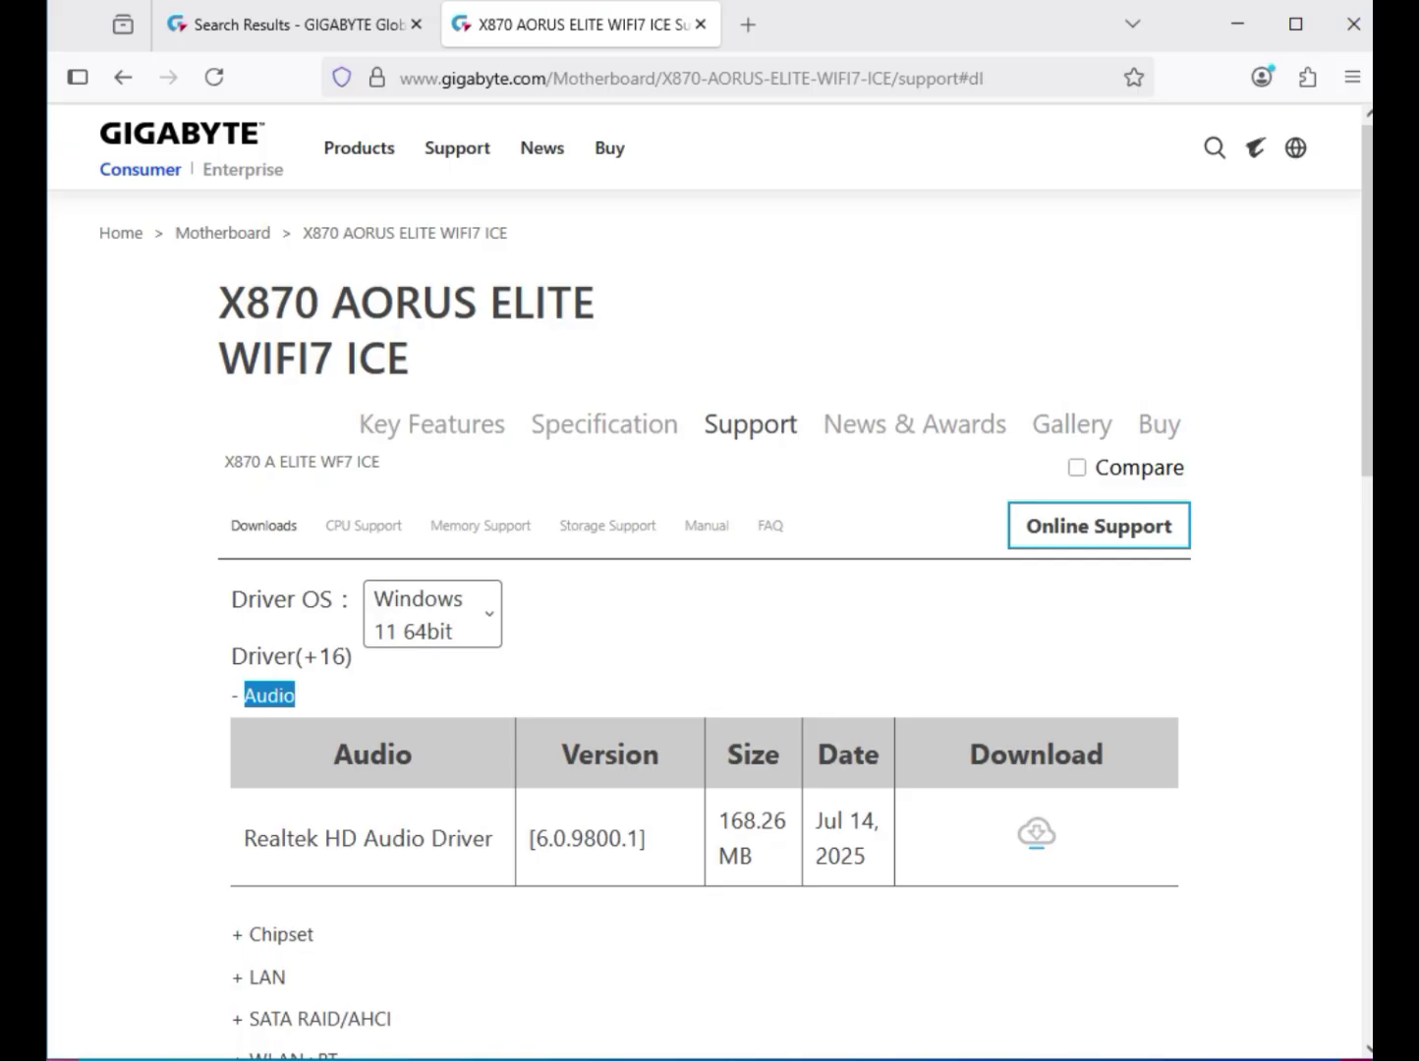
pyautogui.moveTo(326, 838); pyautogui.dragTo(499, 838)
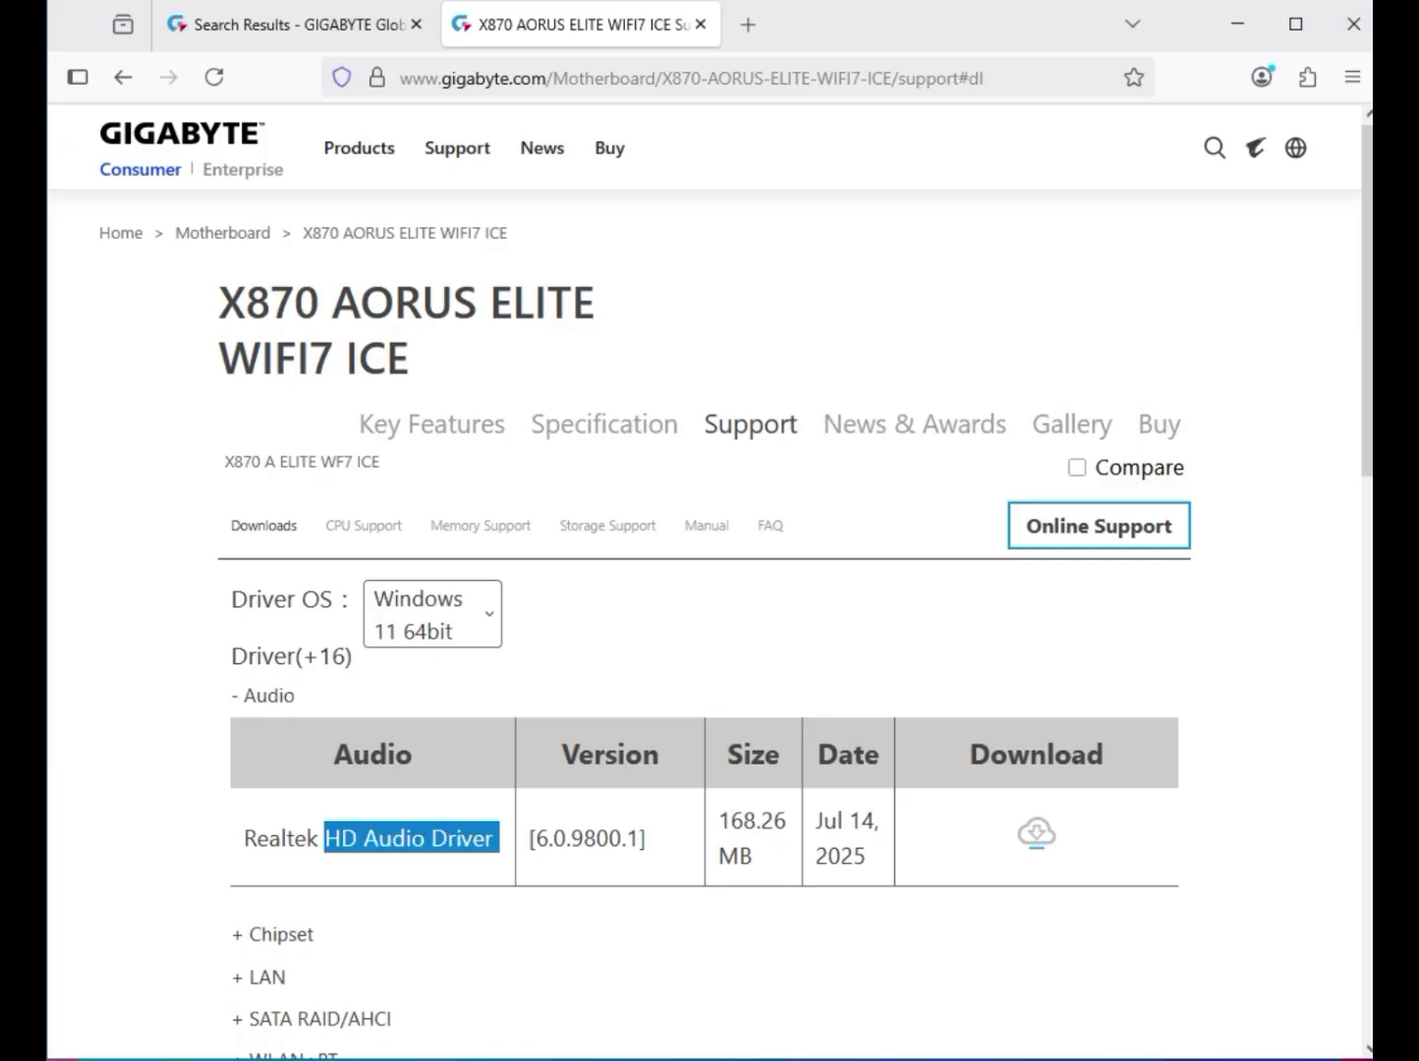
pyautogui.click(1035, 833)
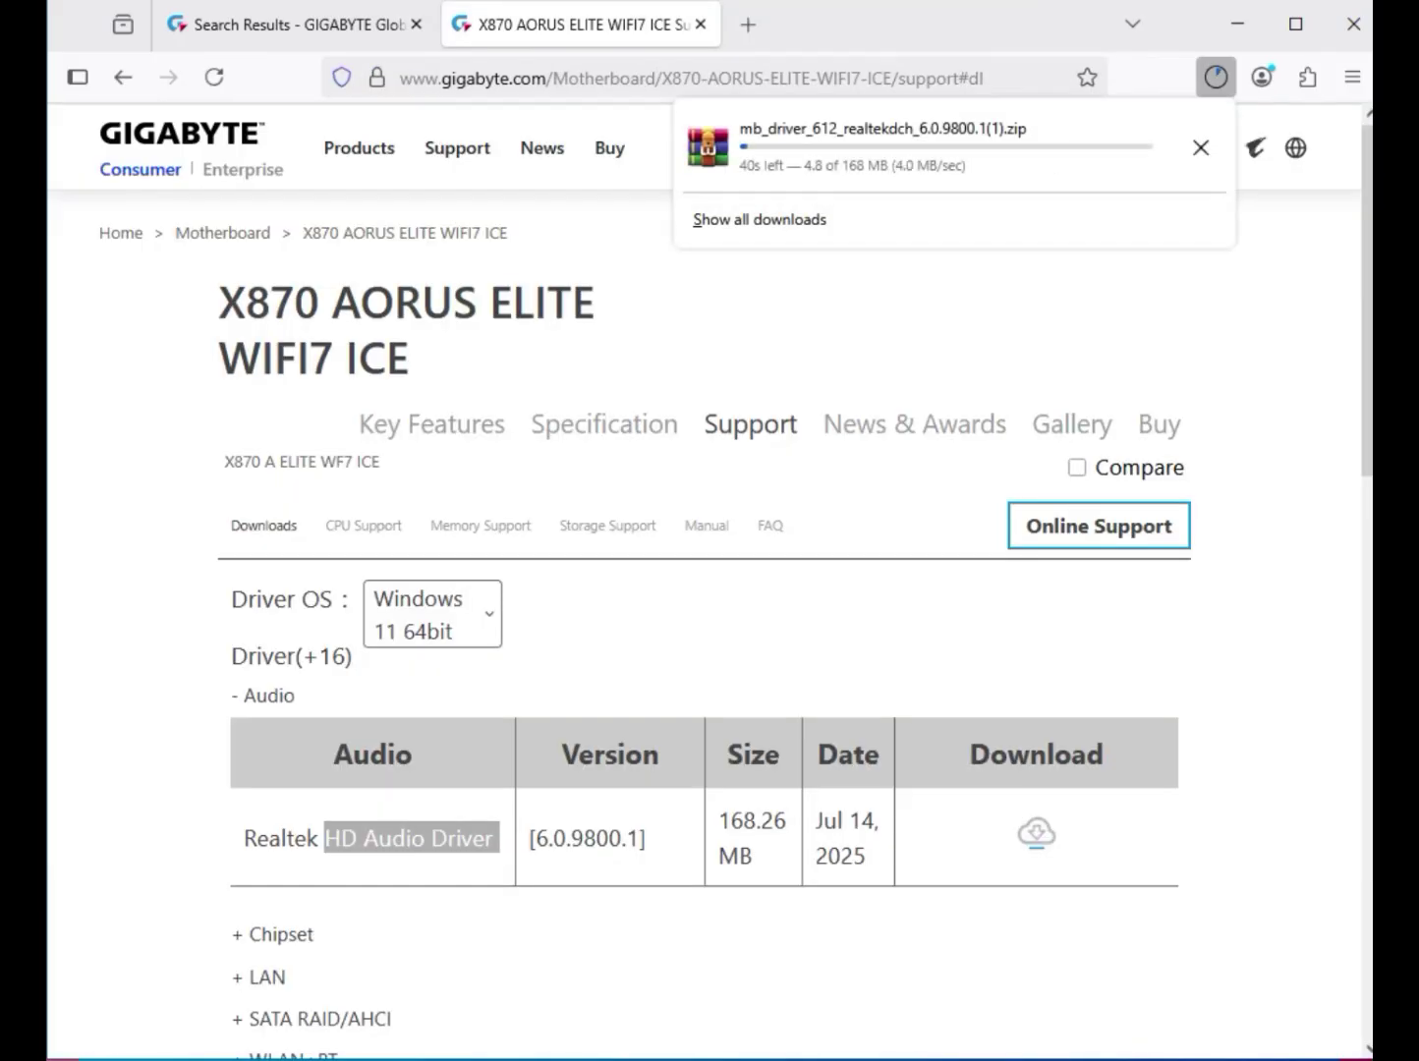
# Download the AMD Chipset Driver 7.03.21.2116 and the Realtek LAN Driver 11.24.0318.2025 from their driver sections.
pyautogui.scroll(-5, 709, 580)
pyautogui.doubleClick(281, 467)
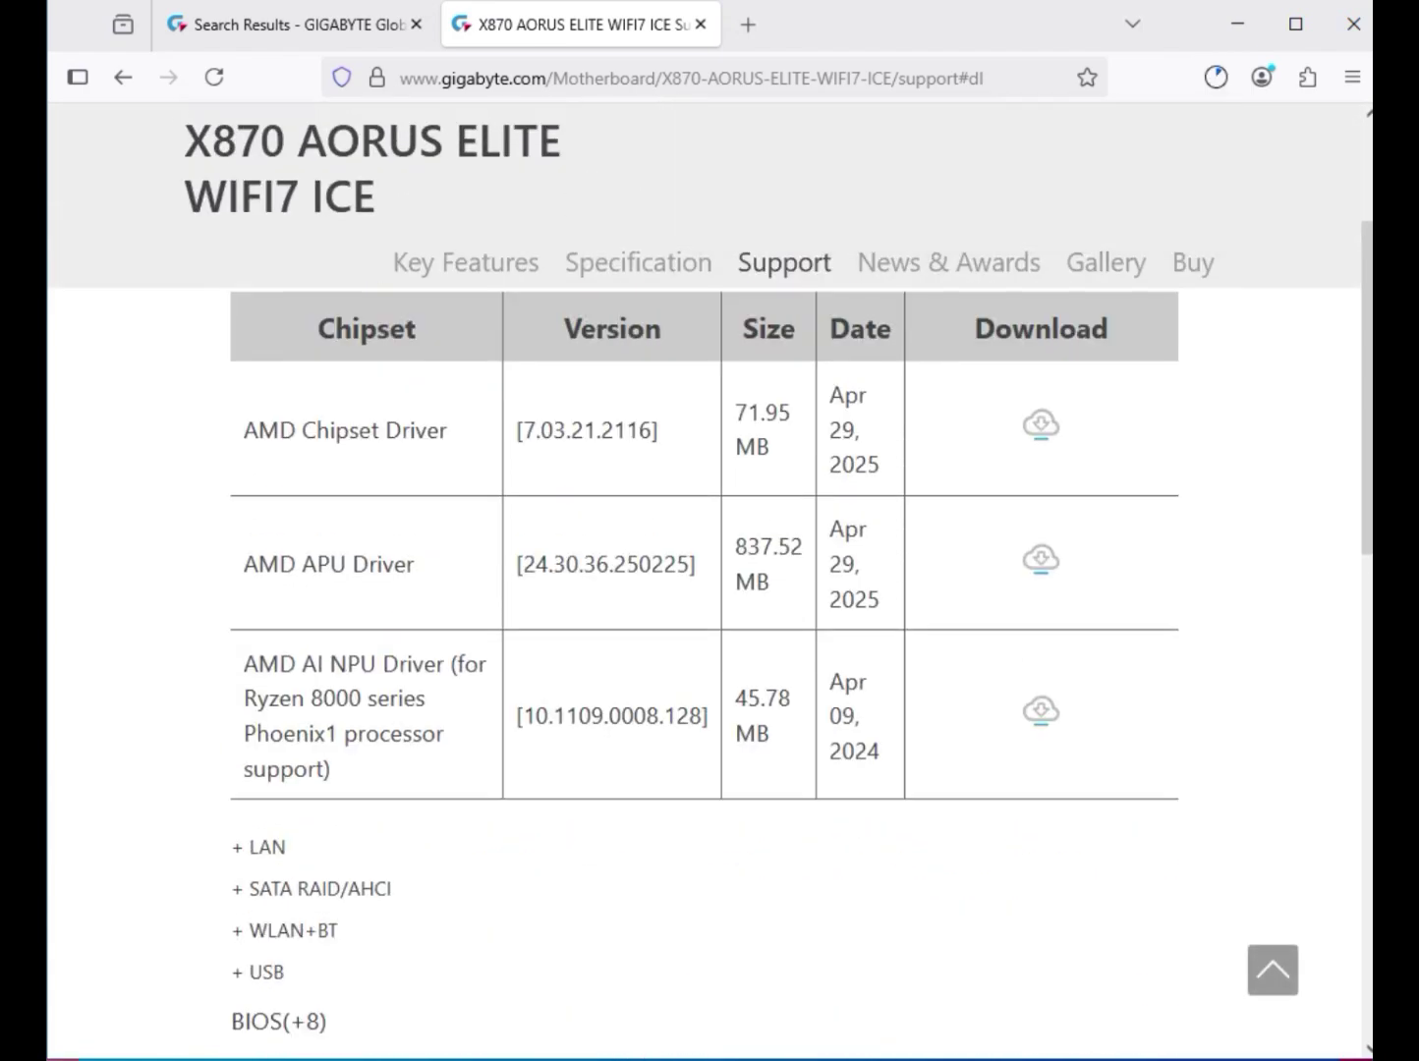
pyautogui.moveTo(244, 429); pyautogui.dragTo(447, 430)
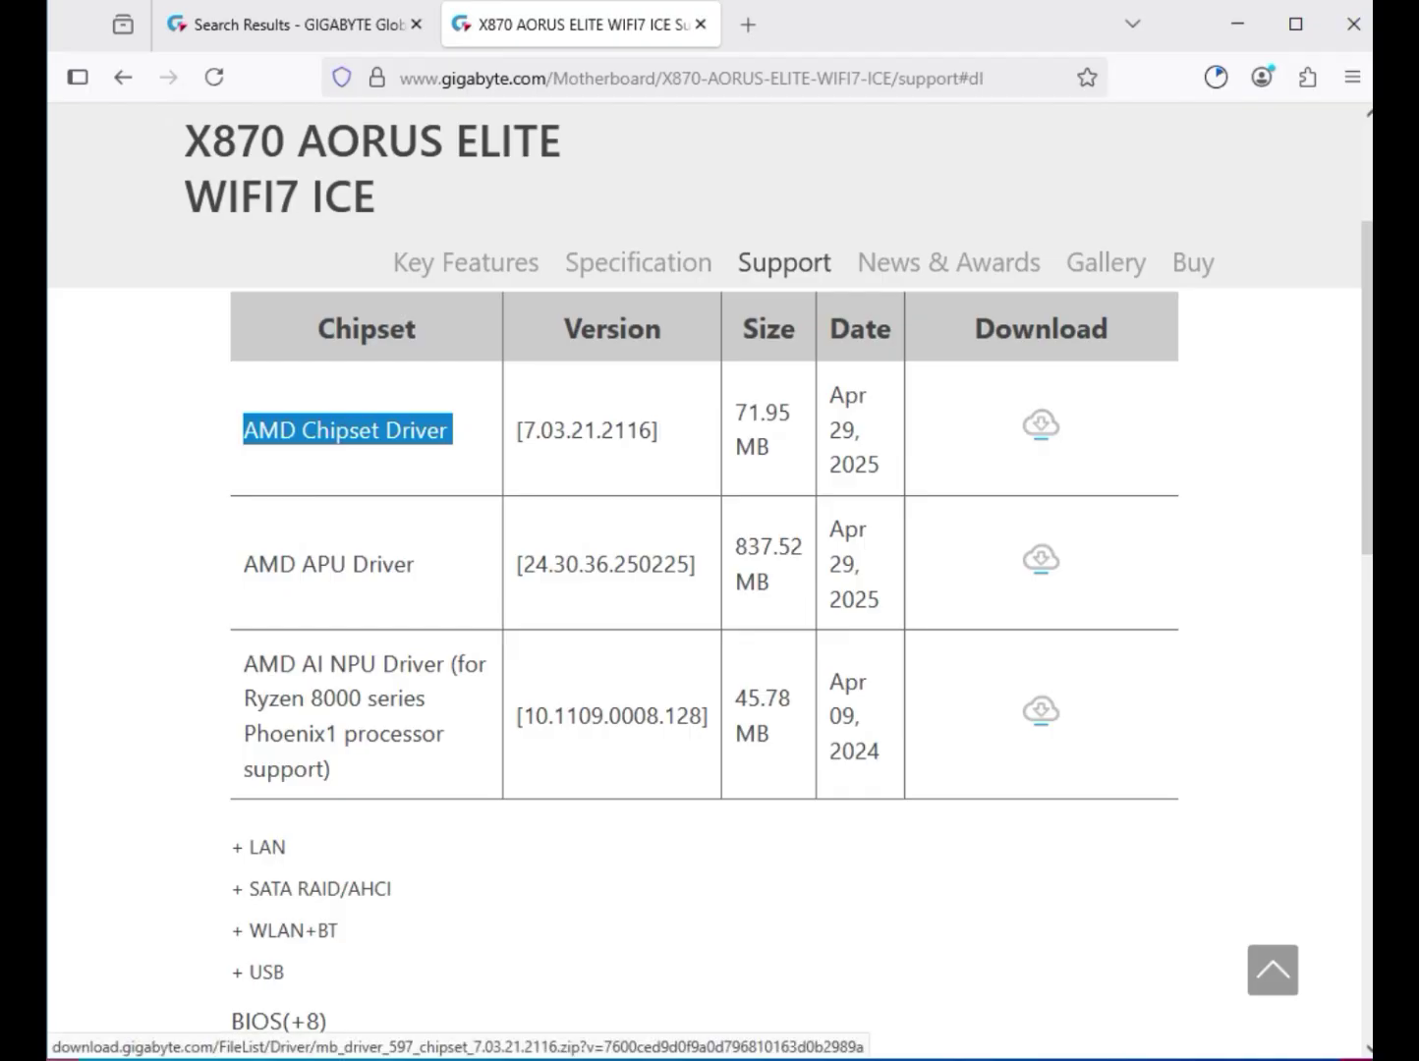
pyautogui.doubleClick(266, 847)
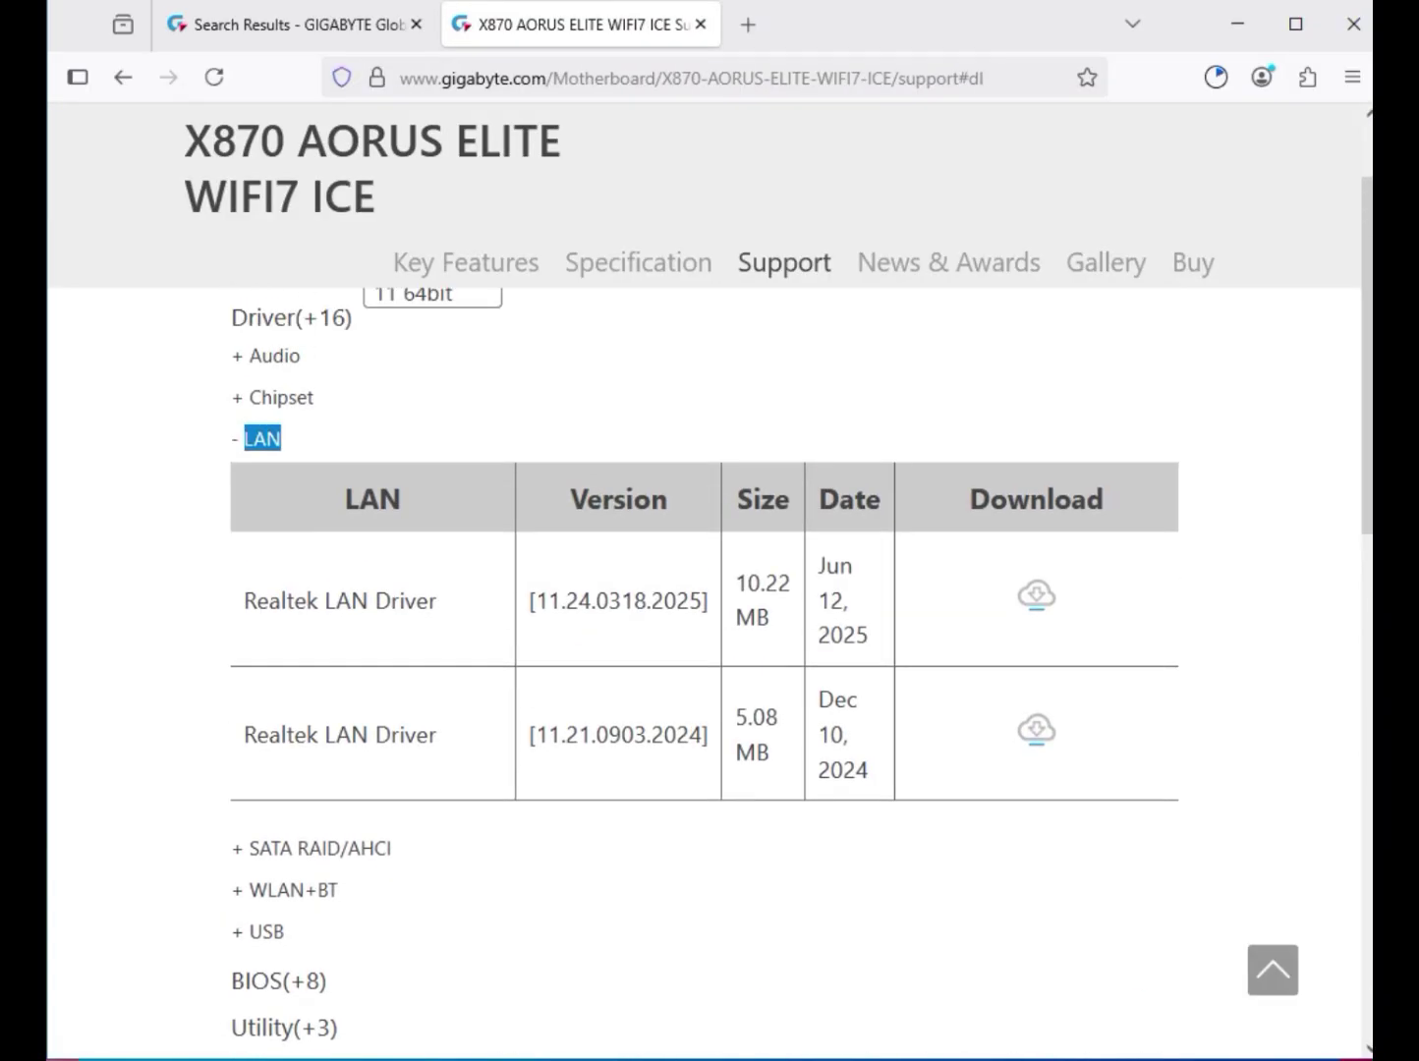
pyautogui.moveTo(318, 601); pyautogui.dragTo(825, 600)
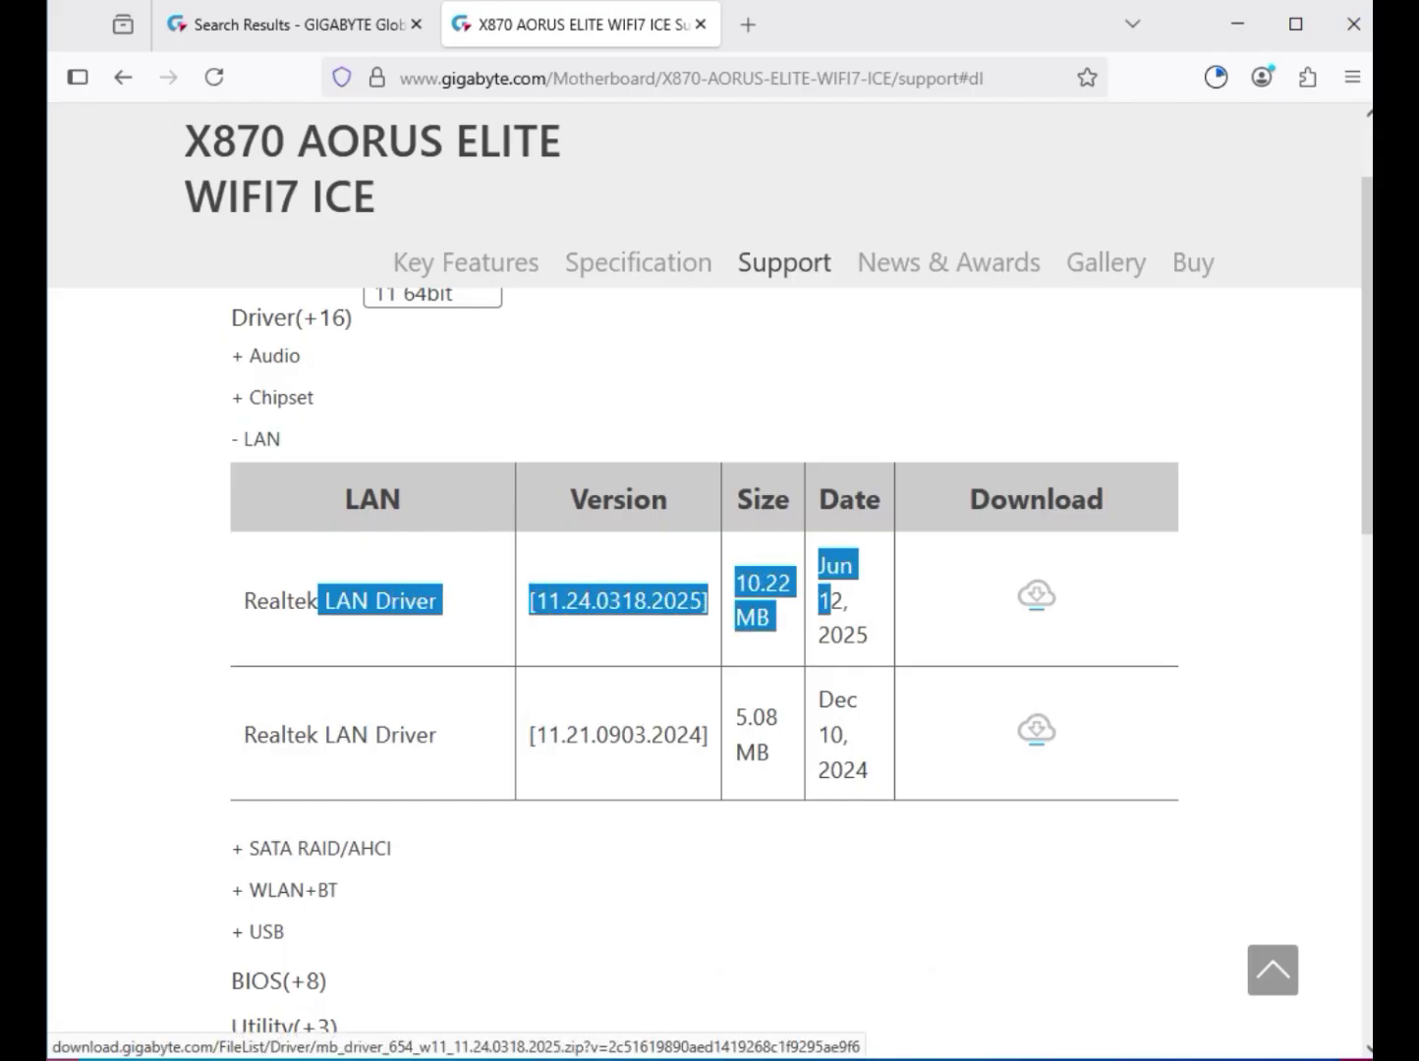
# Download the Realtek WIFI Driver 6102.24.126.1 and Realtek Bluetooth driver 18.4017.2404.2409 from the WLAN+BT section.
pyautogui.click(285, 889)
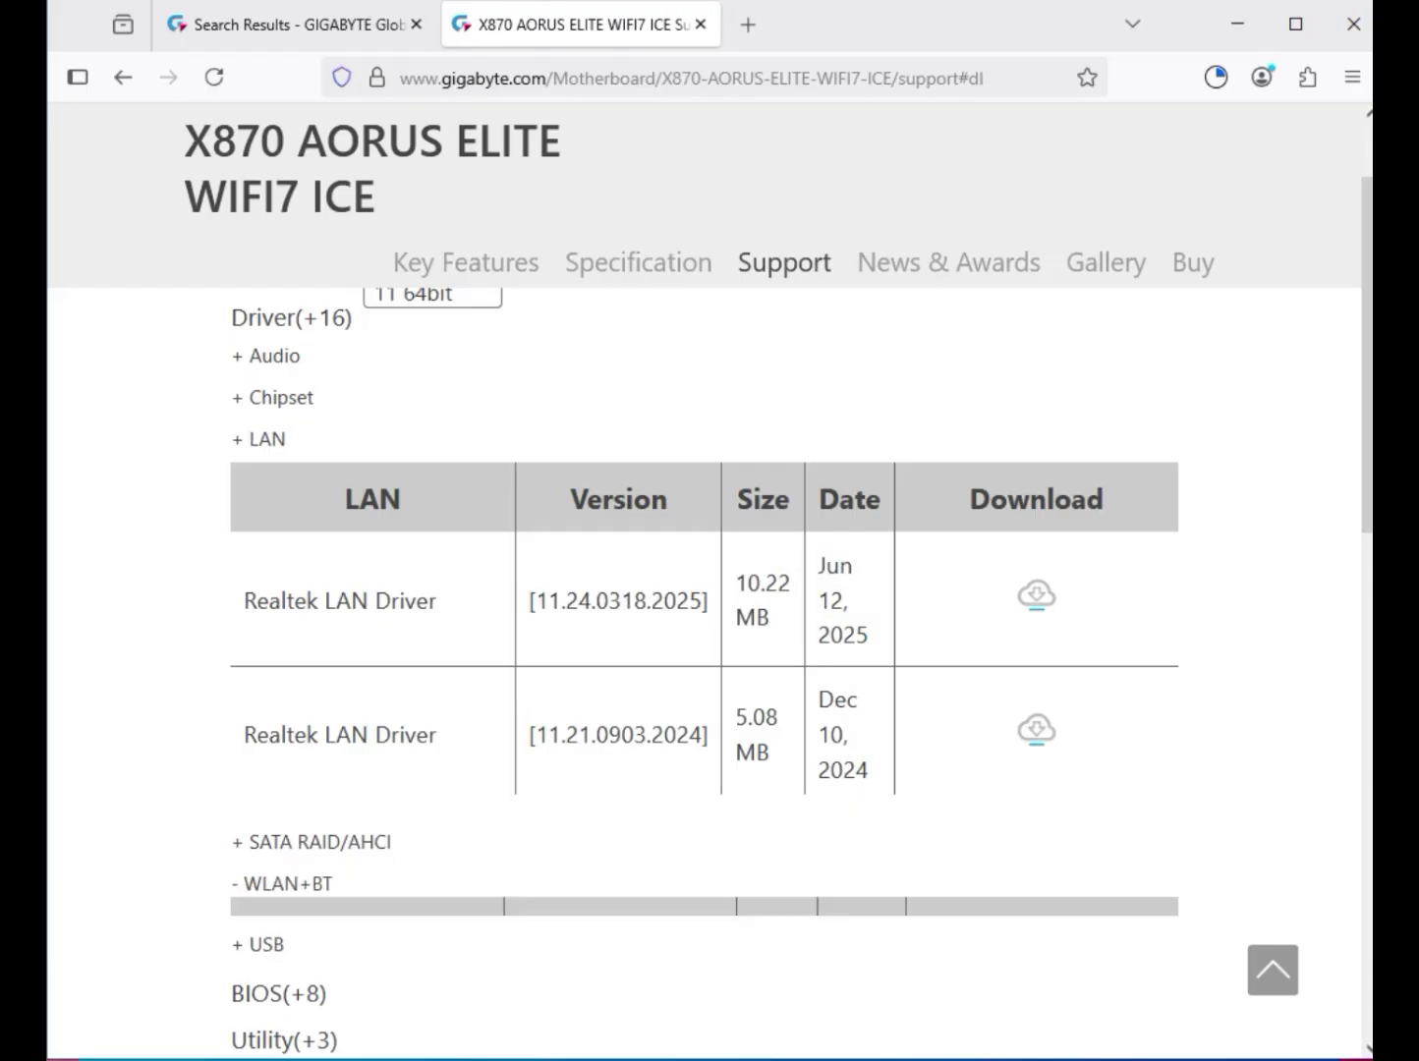
pyautogui.scroll(-4, 704, 672)
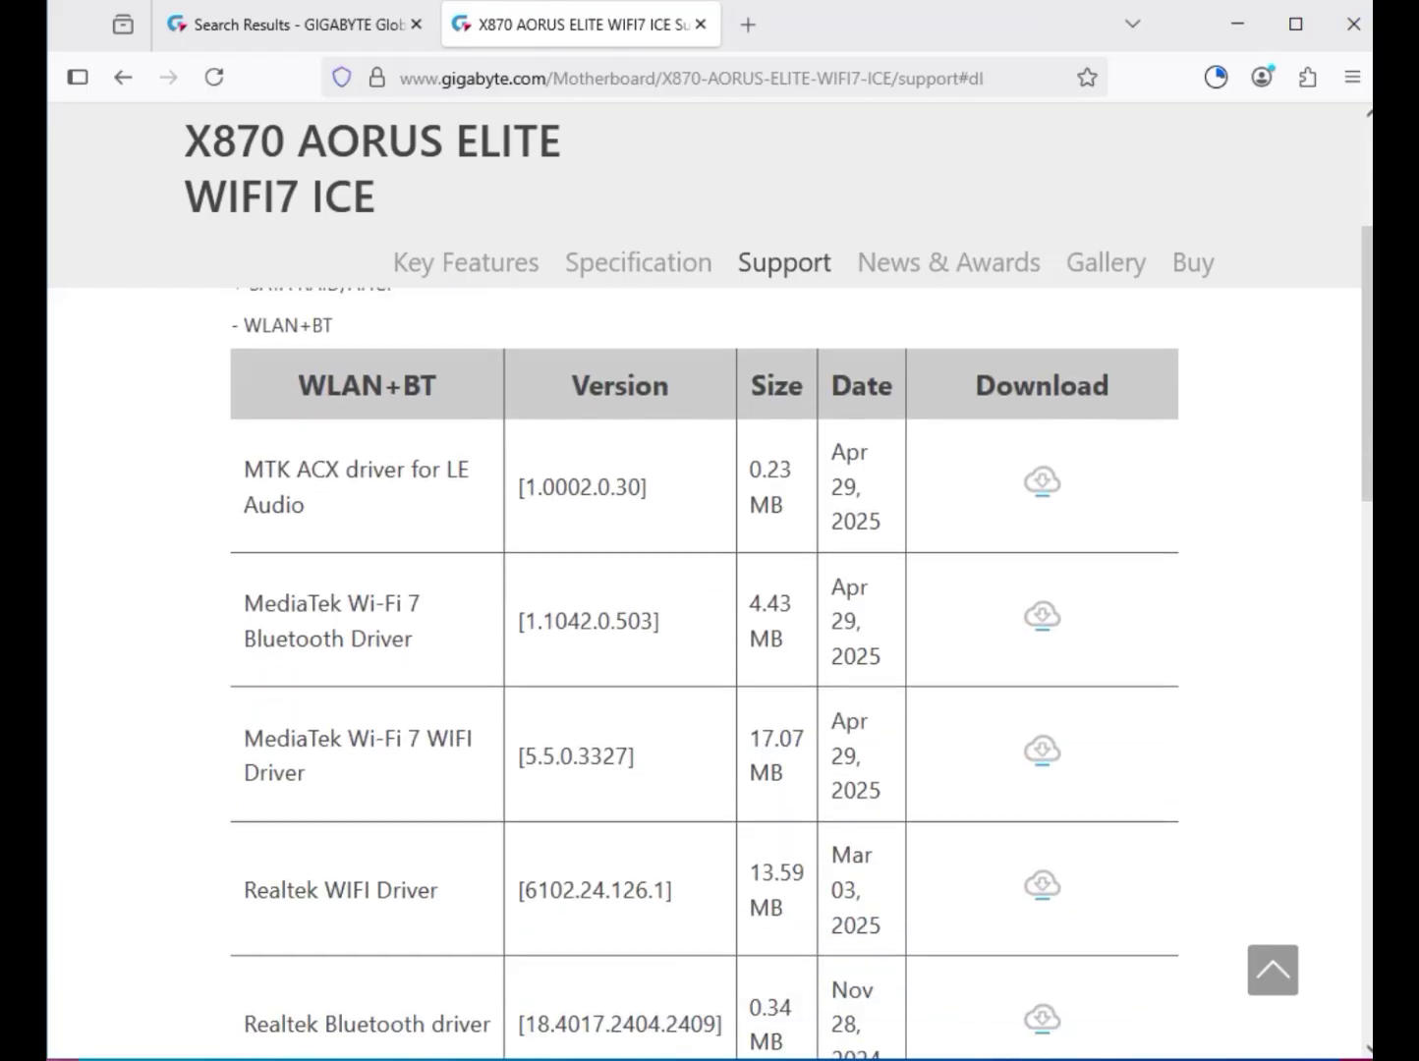
pyautogui.moveTo(244, 699); pyautogui.dragTo(444, 699)
pyautogui.moveTo(307, 834); pyautogui.dragTo(491, 834)
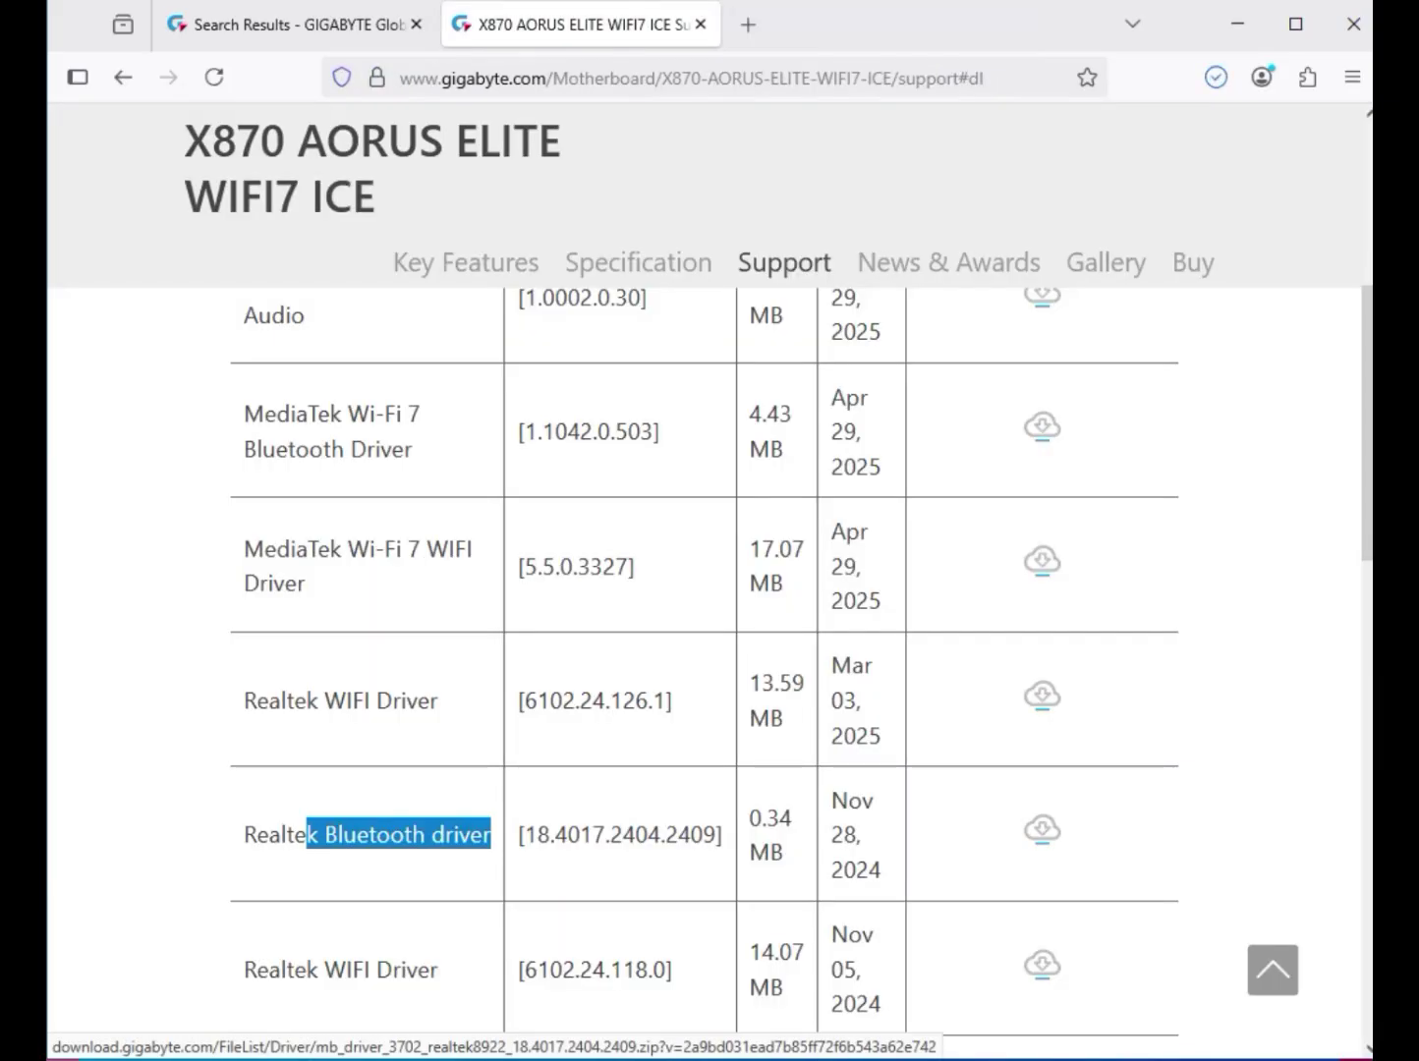
# Download the ITE USB driver, version 1.3.8.018, from the USB section.
pyautogui.scroll(-1, 799, 673)
pyautogui.scroll(-3, 703, 678)
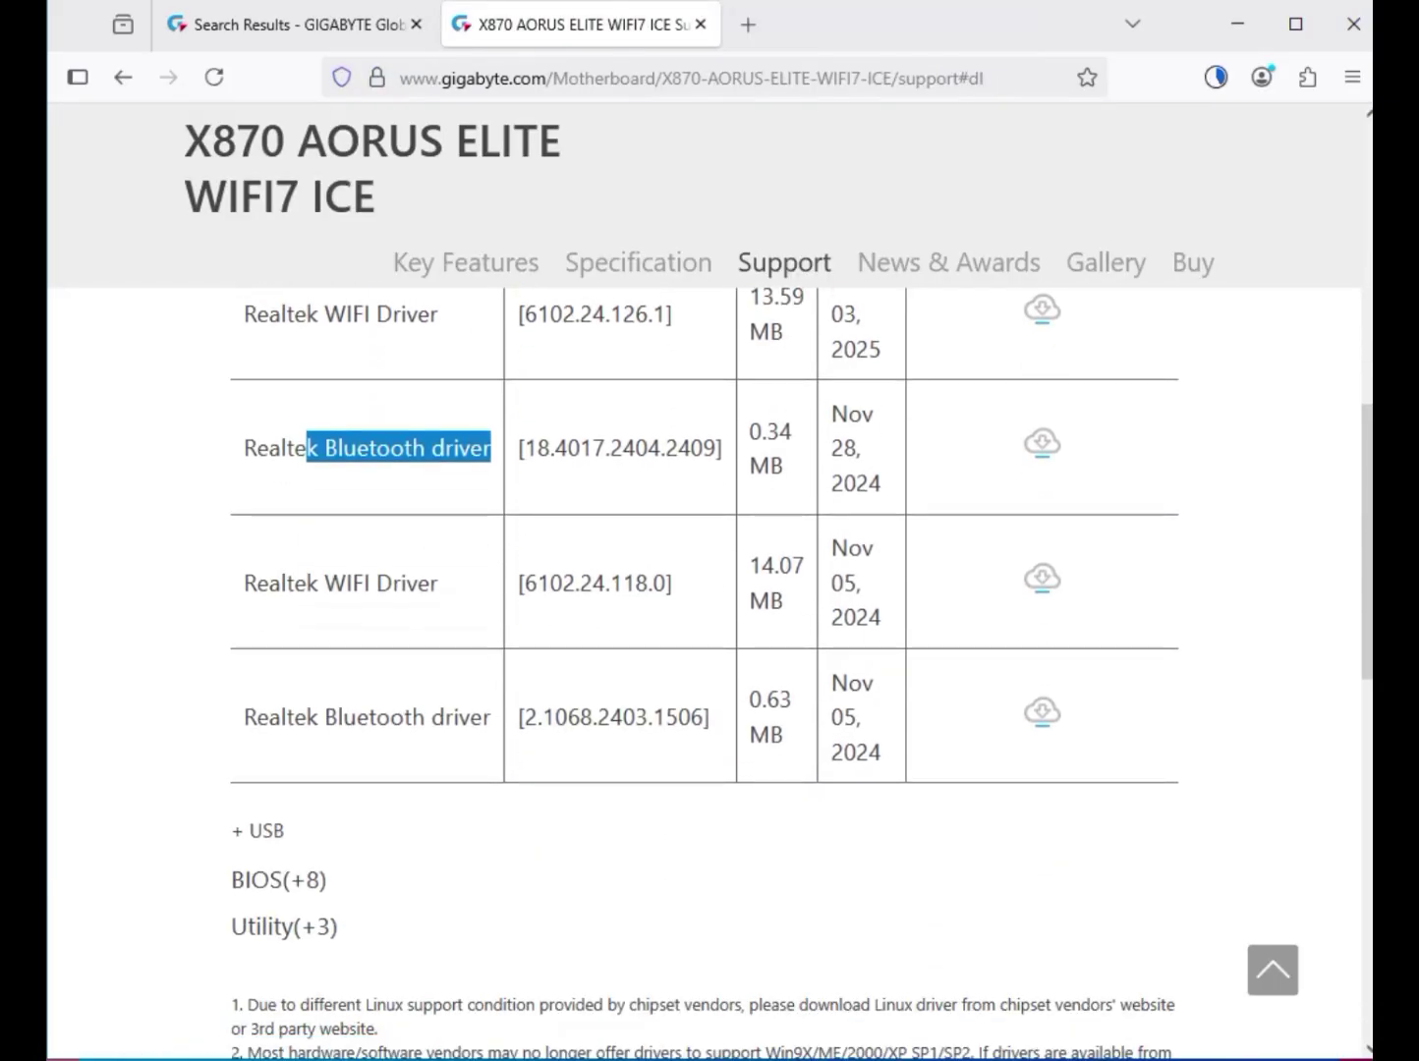
pyautogui.doubleClick(264, 830)
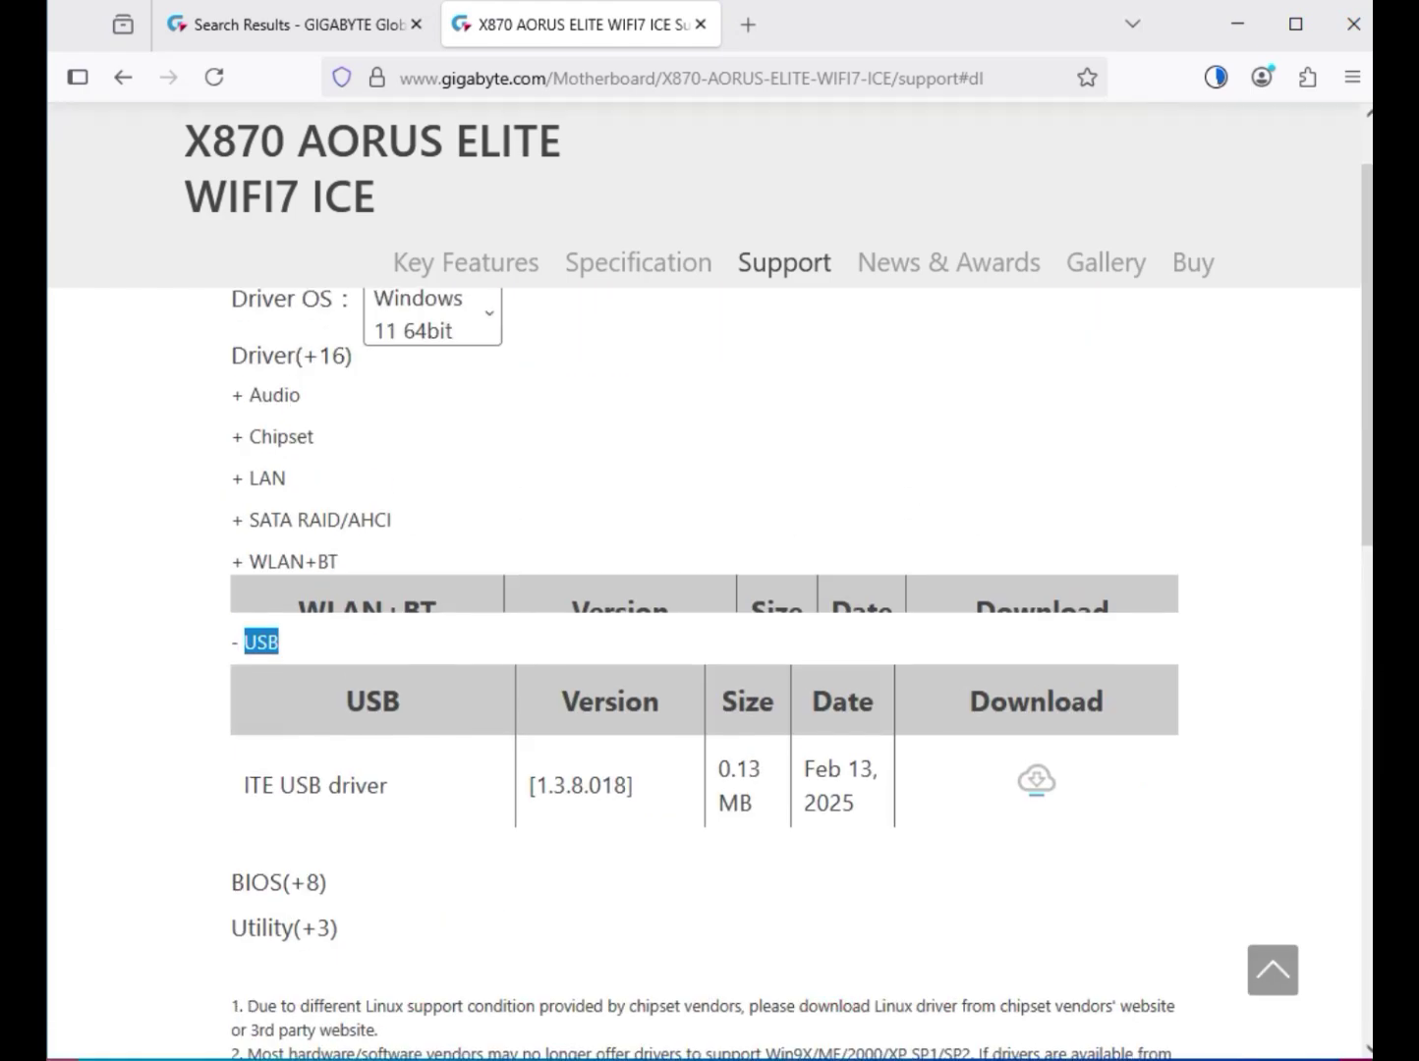
pyautogui.click(1035, 776)
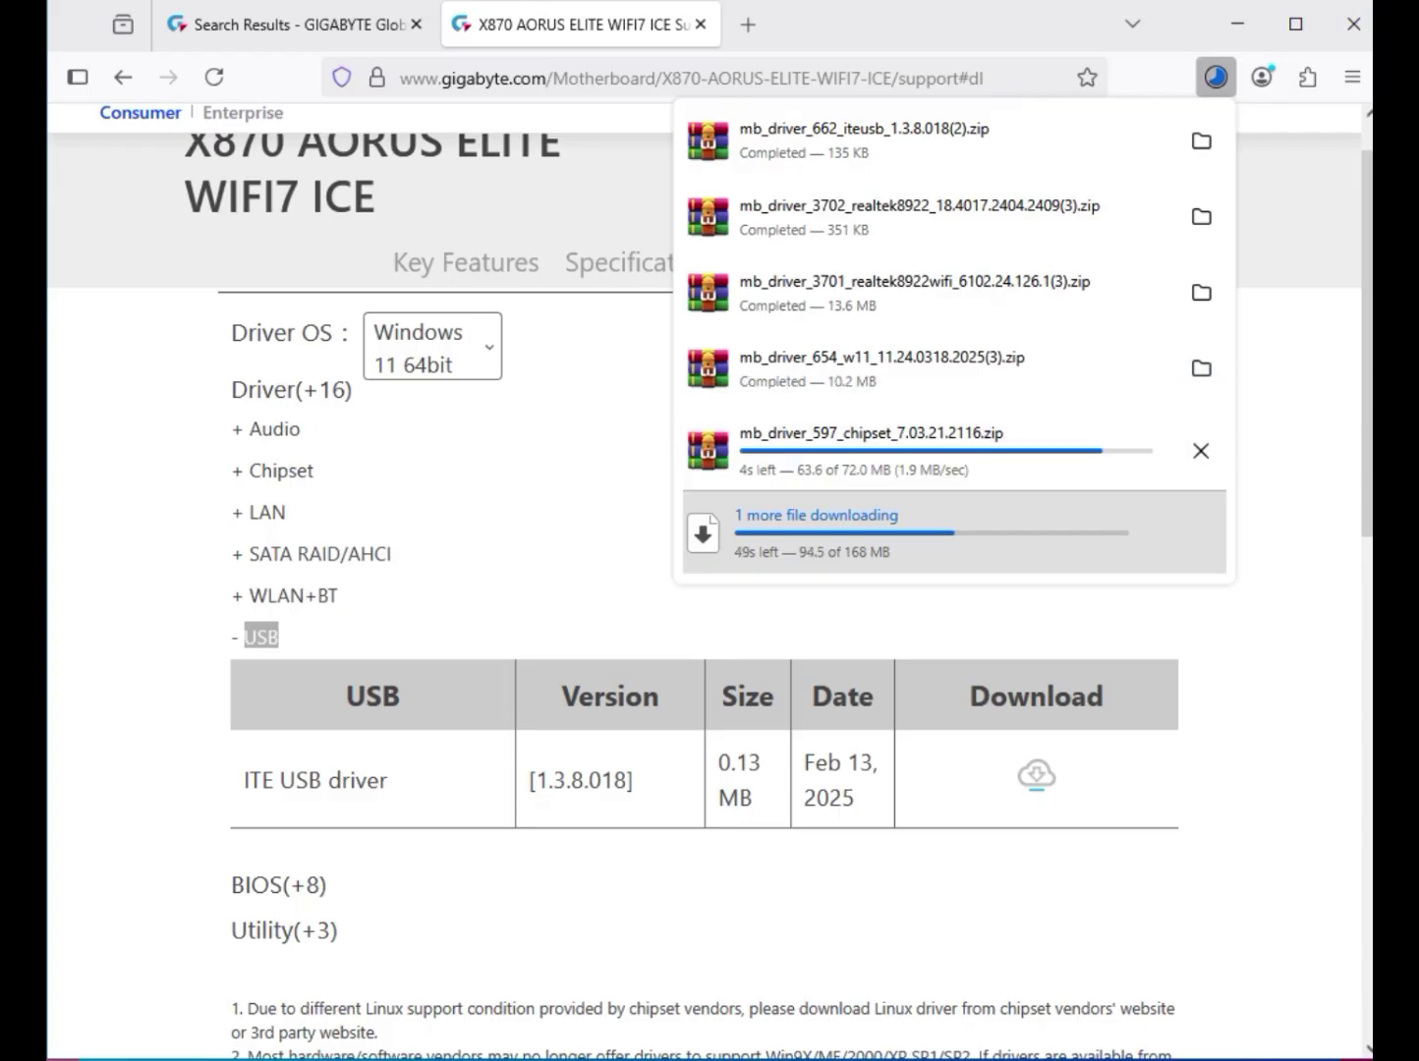
# Show the downloaded driver archives in the Downloads folder in File Explorer.
pyautogui.click(1200, 368)
pyautogui.moveTo(517, 634); pyautogui.dragTo(480, 277)
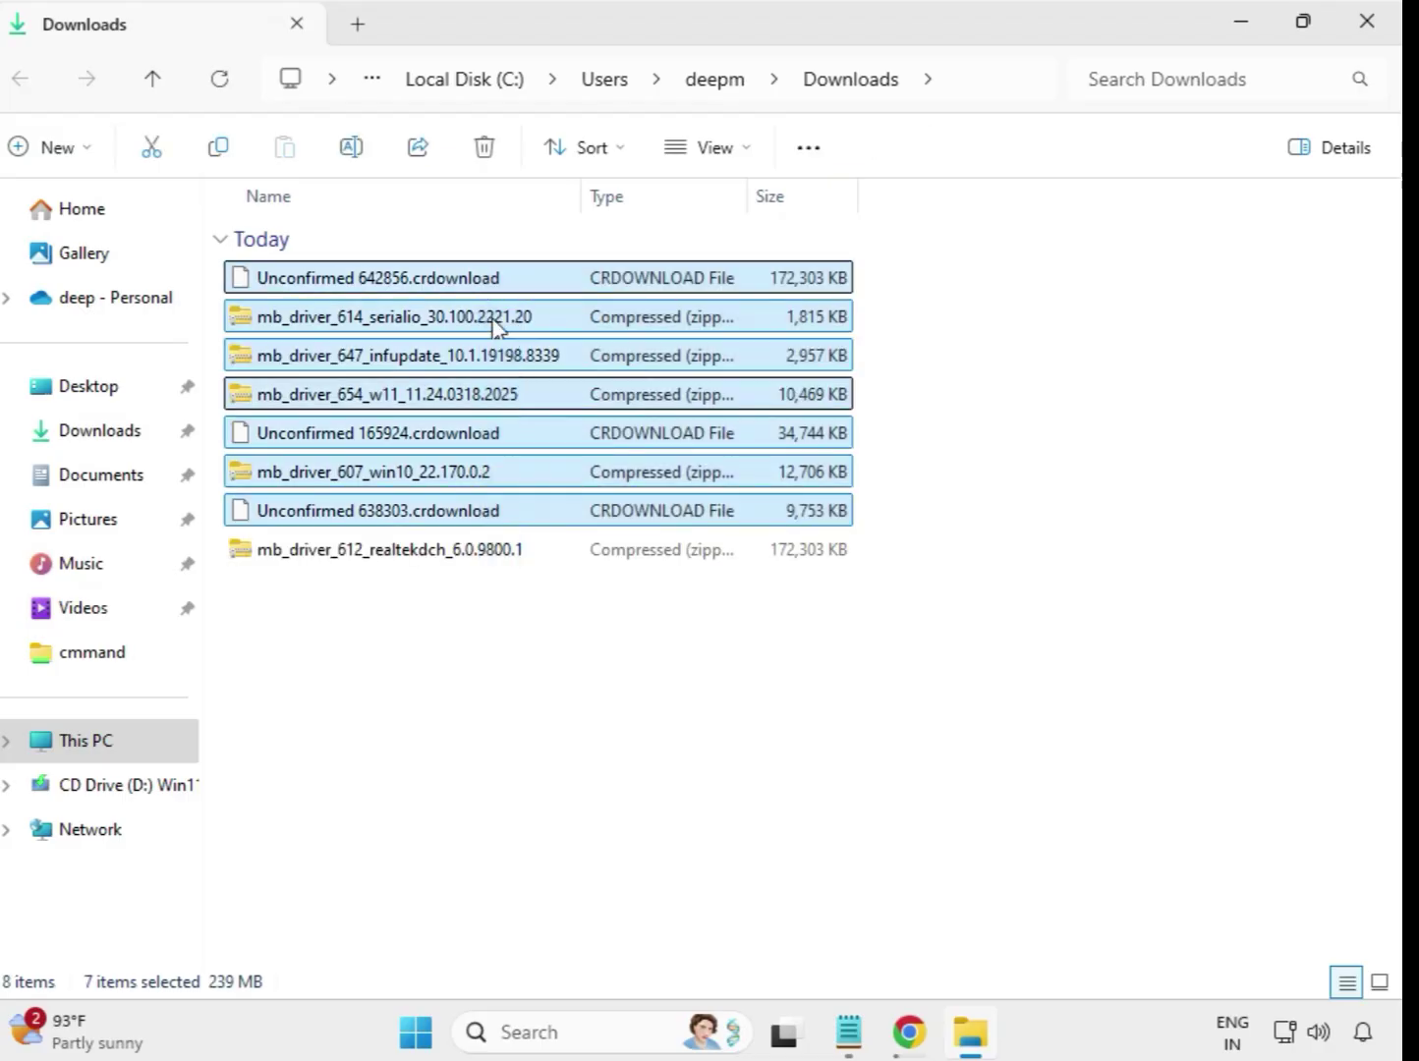
pyautogui.click(764, 656)
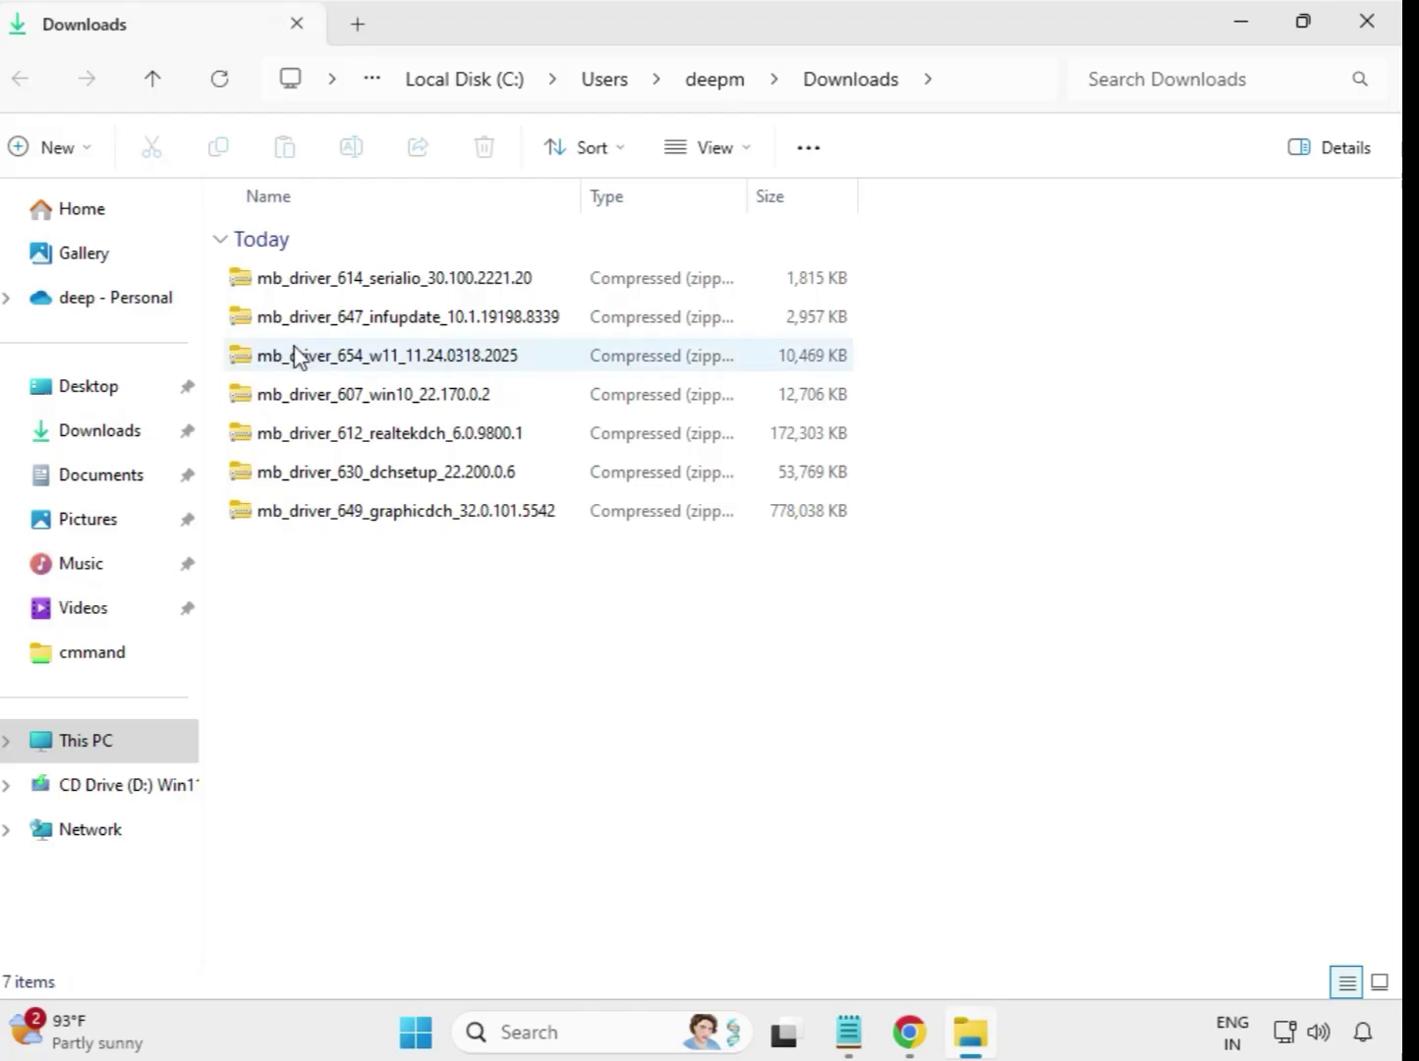
# Extract the mb_driver_614_serialio_30.100.2221.20 archive into its own folder in Downloads and close the extracted folder's window.
pyautogui.click(364, 287)
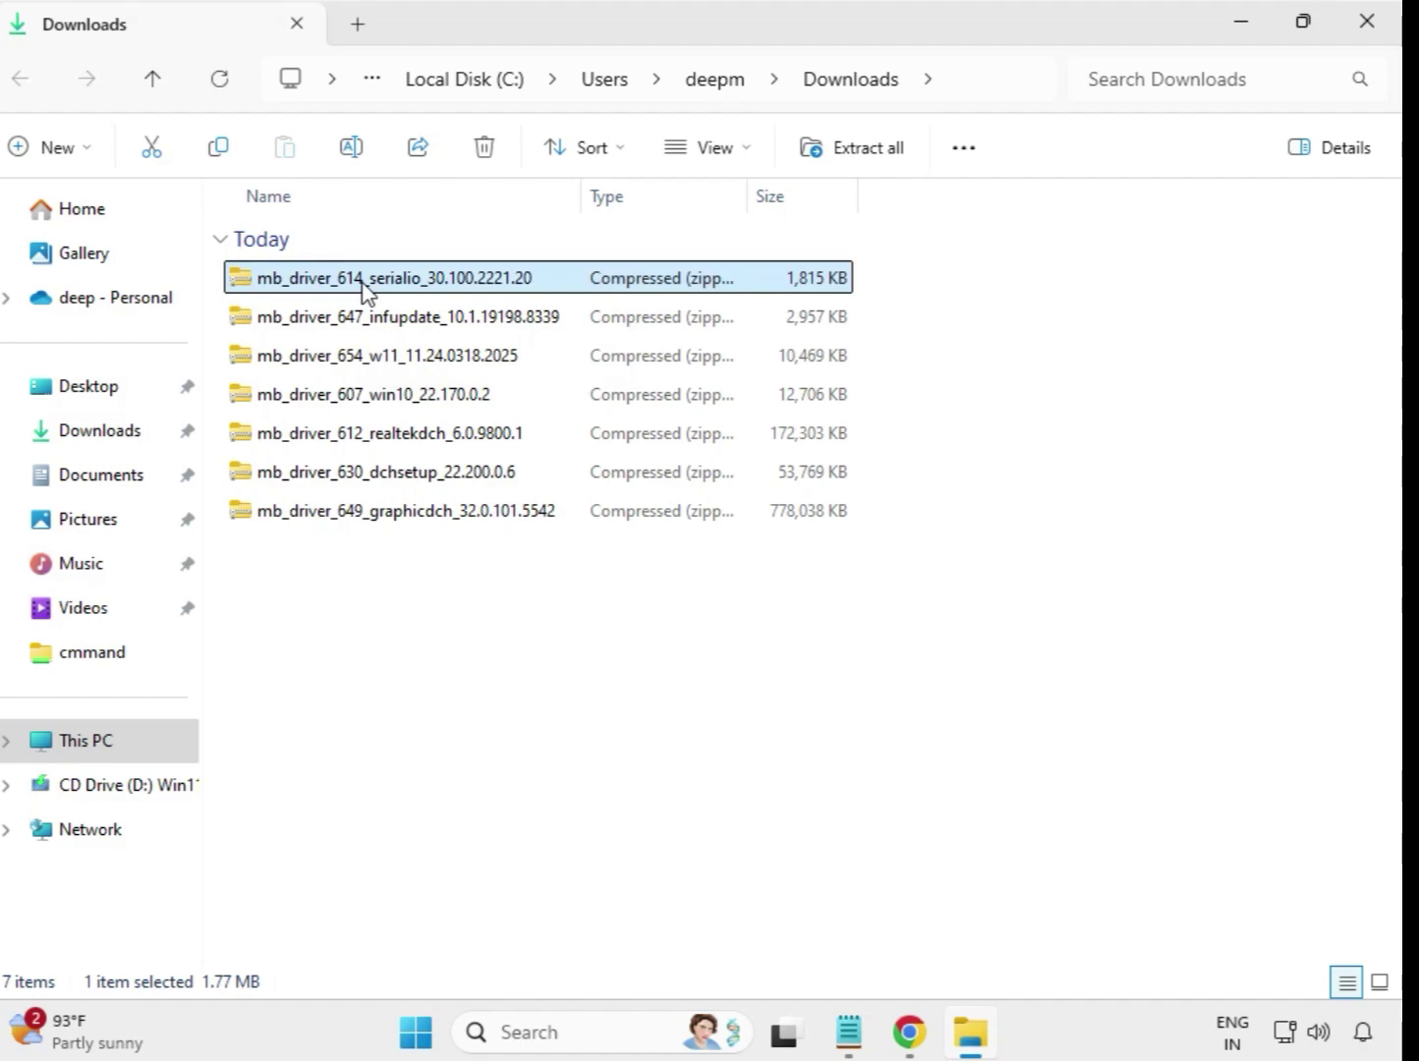
pyautogui.rightClick(364, 287)
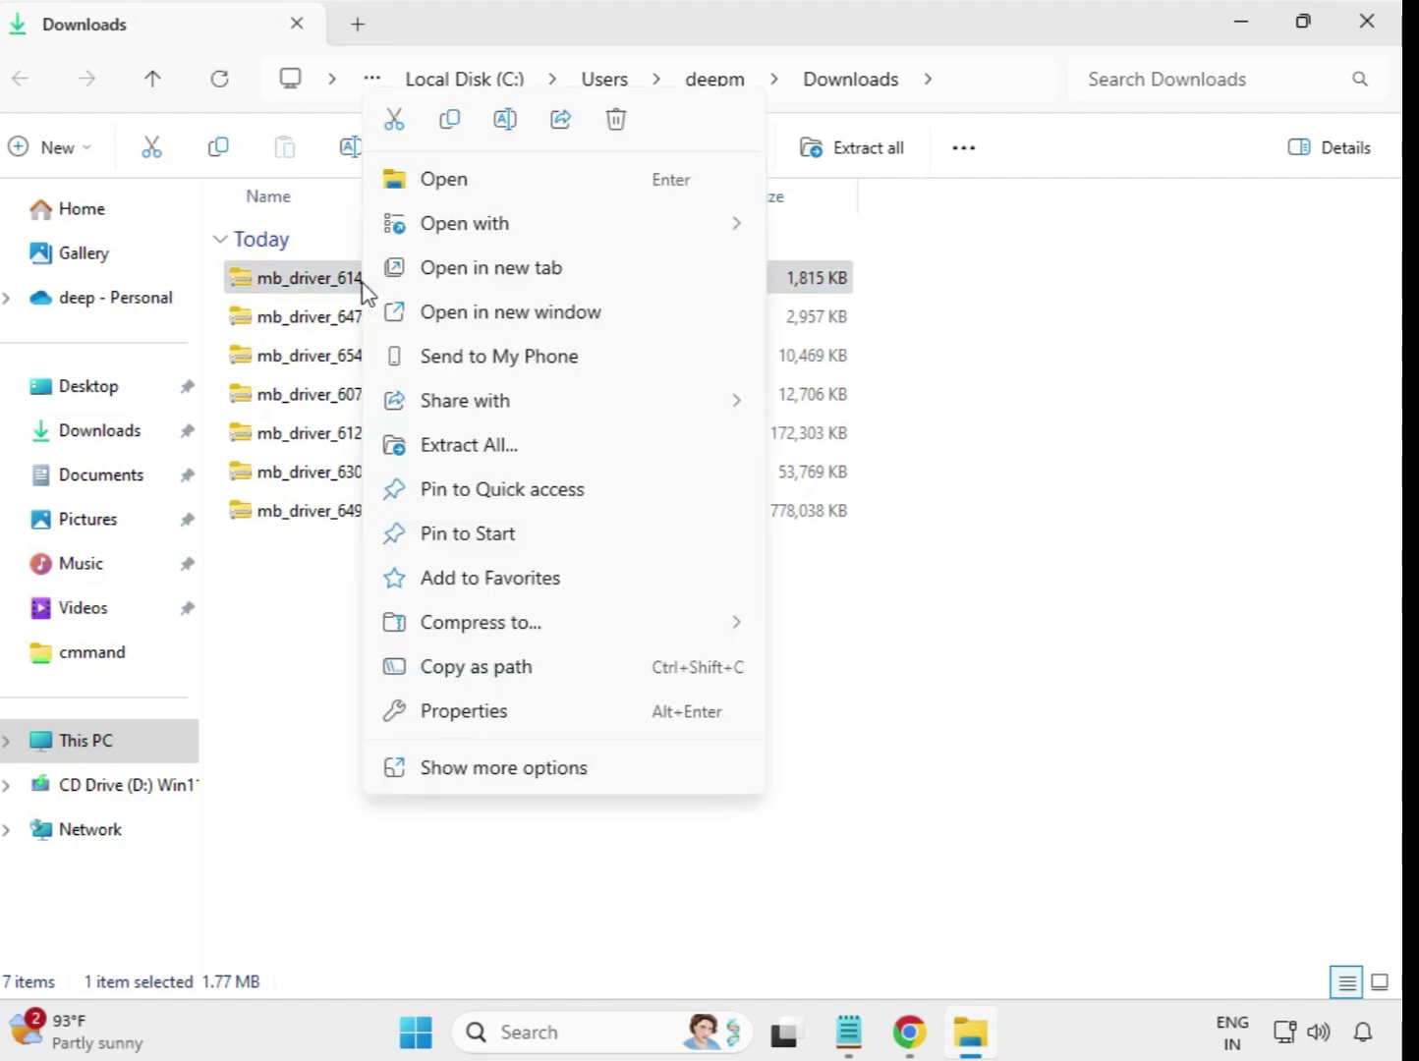
pyautogui.click(472, 446)
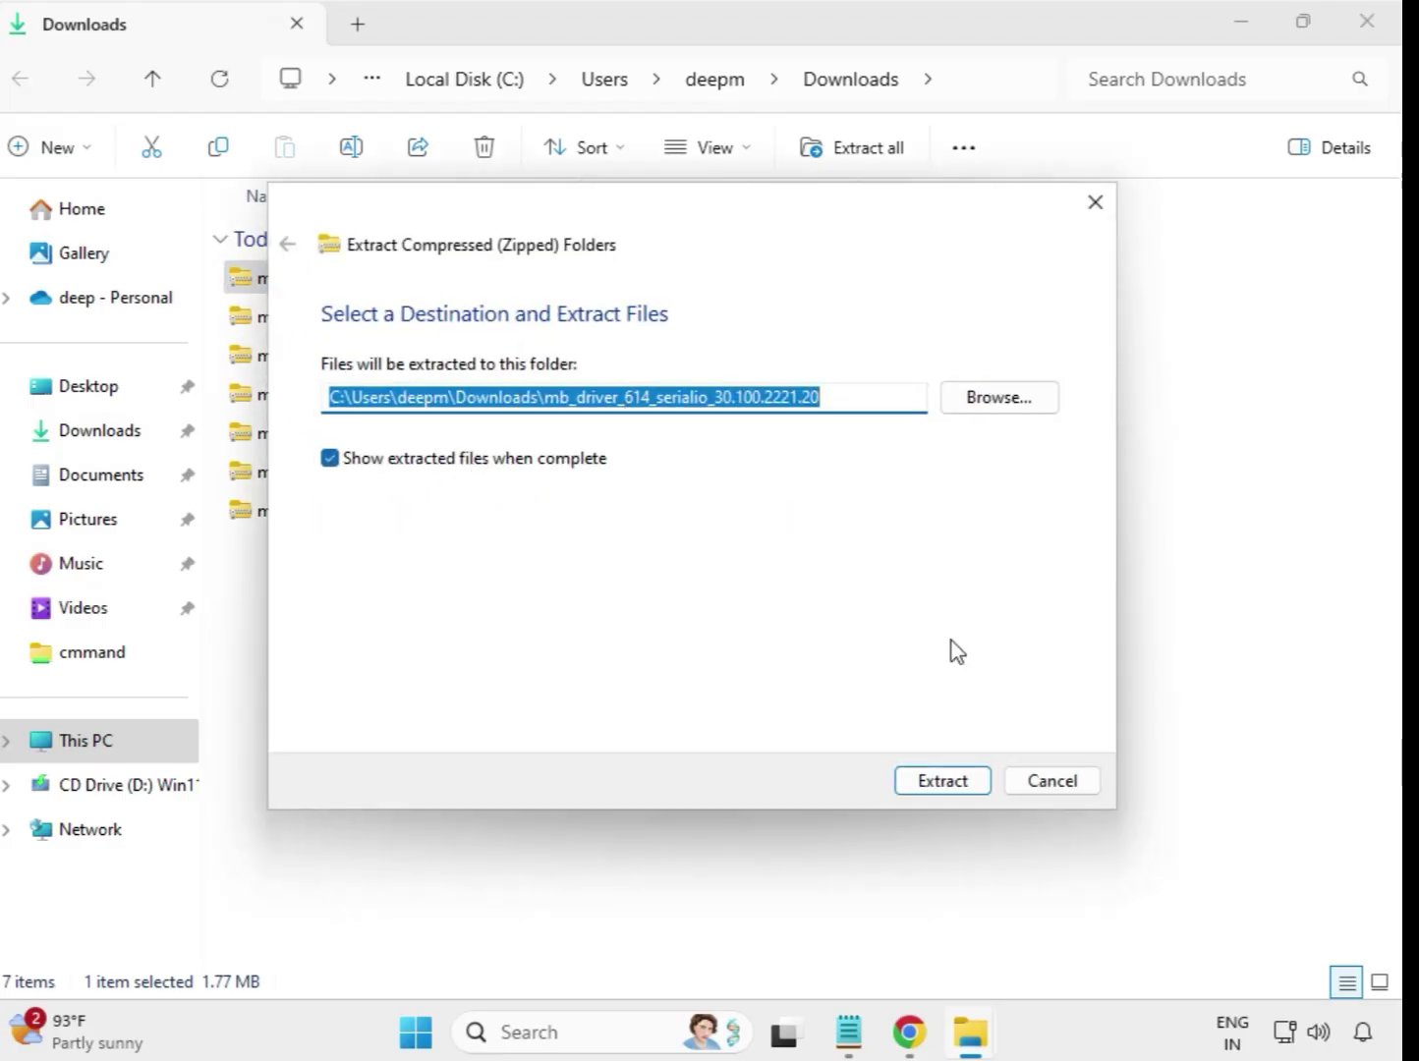
pyautogui.click(954, 782)
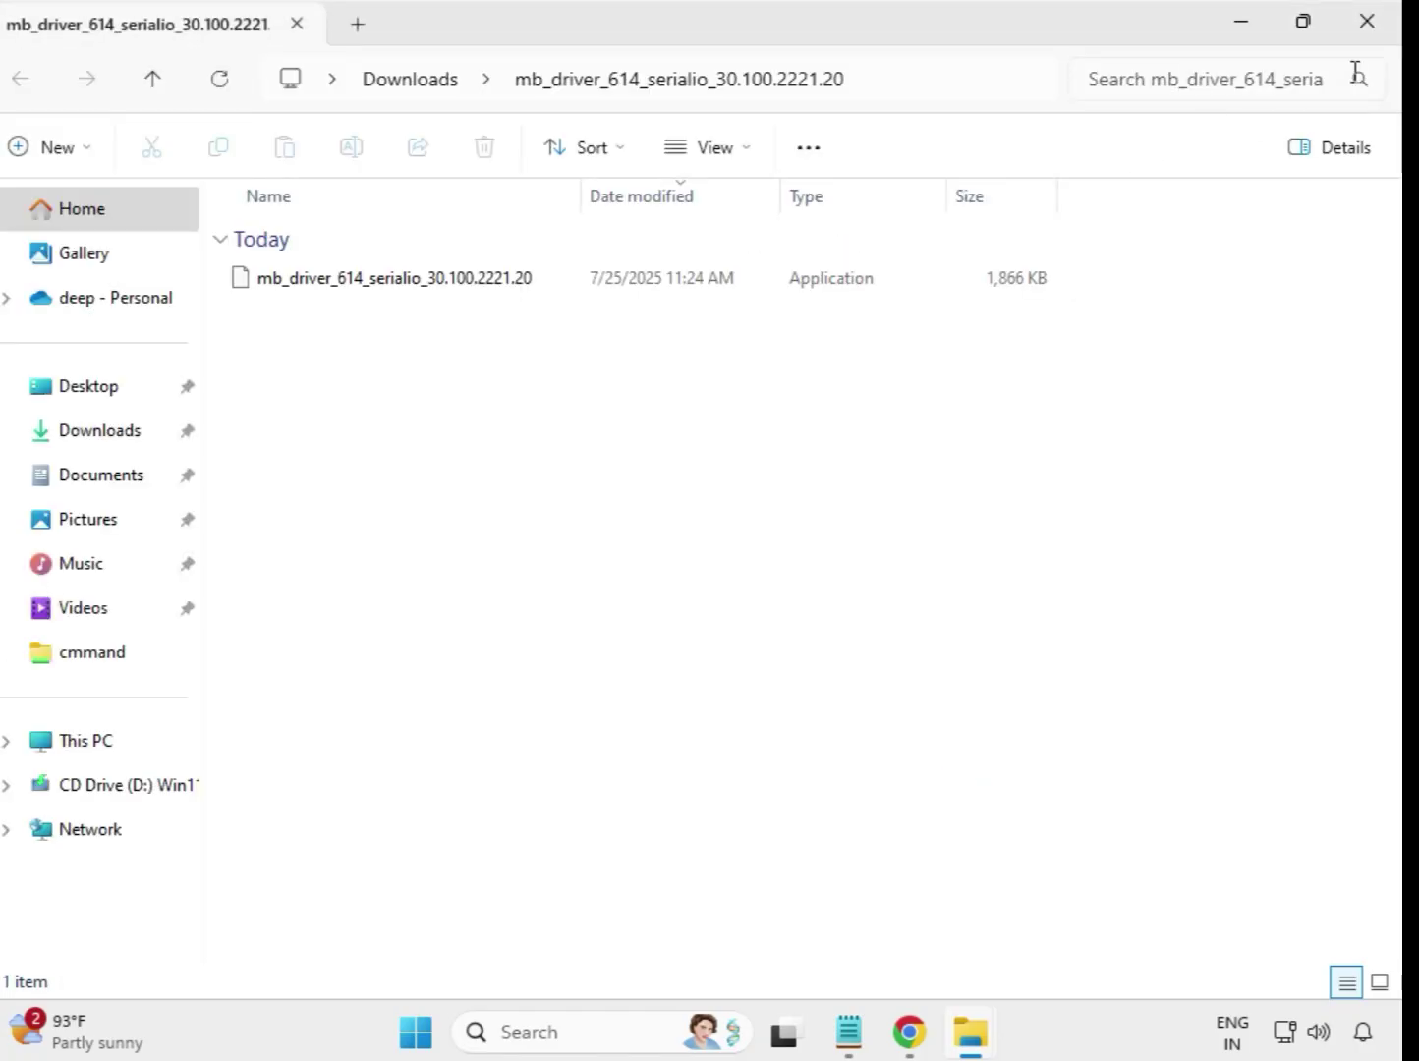
pyautogui.click(1369, 33)
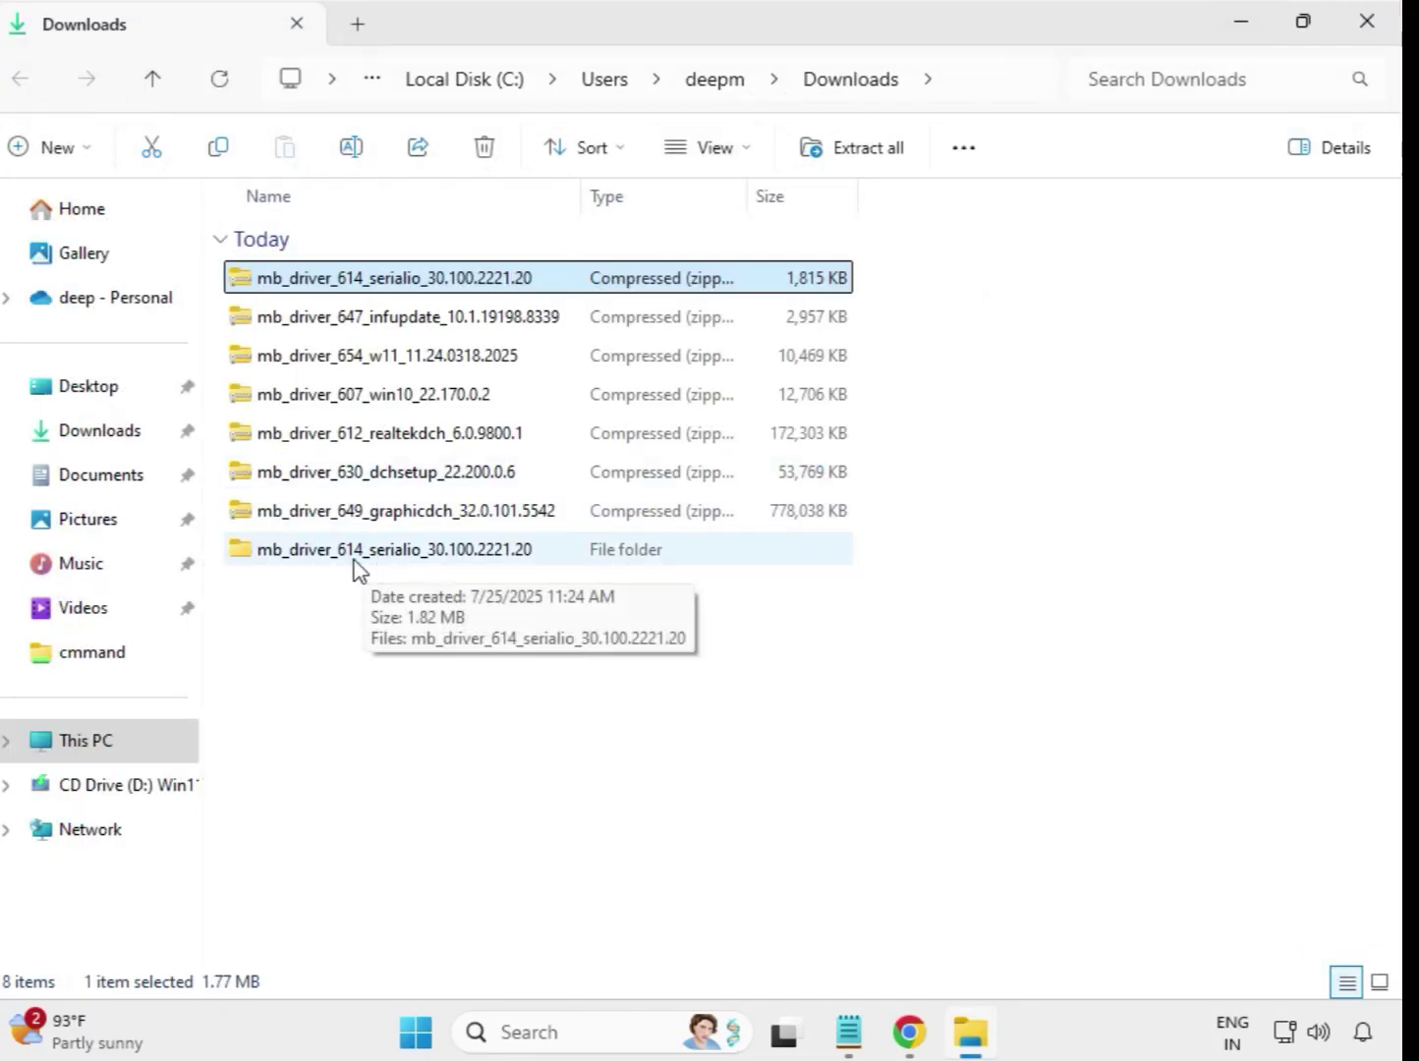
pyautogui.click(283, 552)
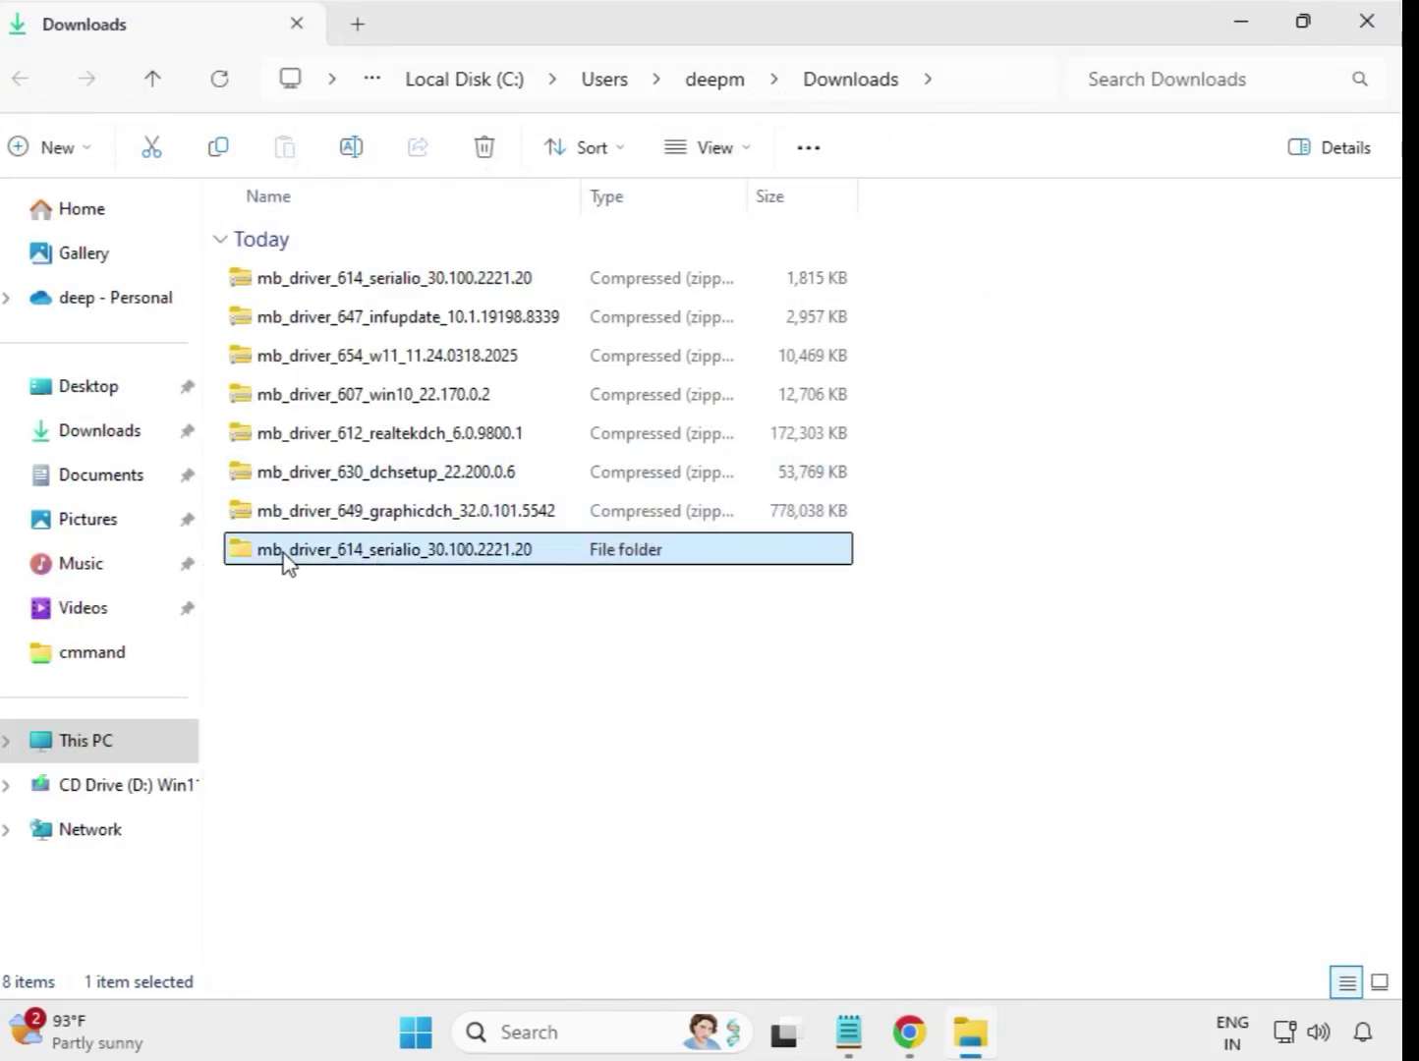
# Extract the mb_driver_647_infupdate_10.1.19198.8339 archive into its own folder in Downloads and close the extracted folder's window.
pyautogui.click(371, 326)
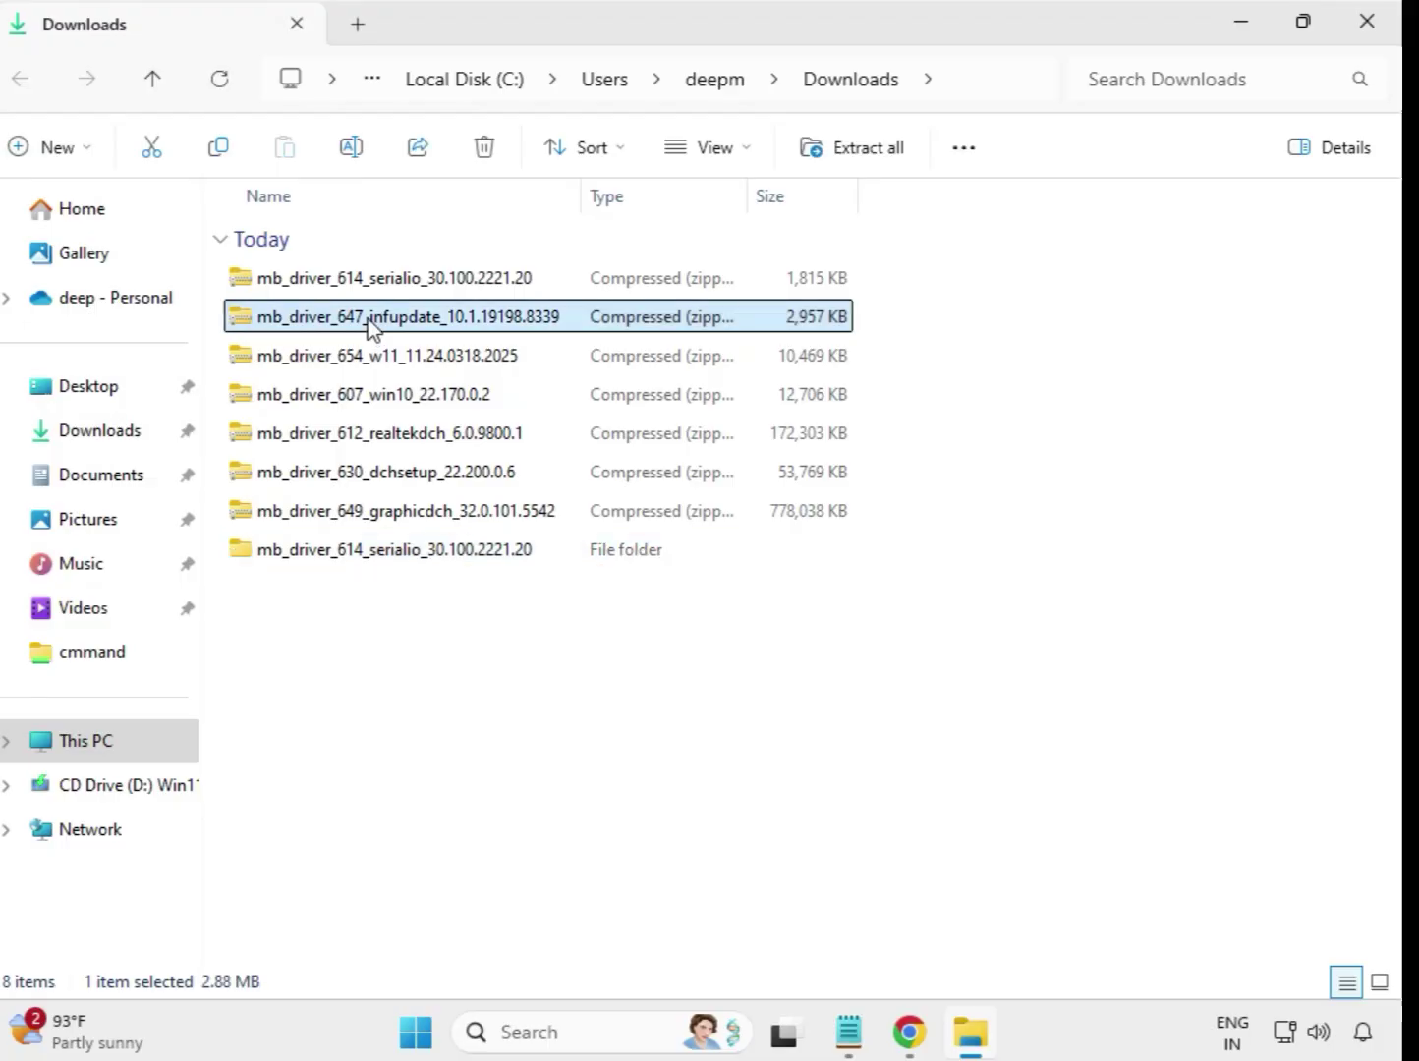
pyautogui.rightClick(370, 326)
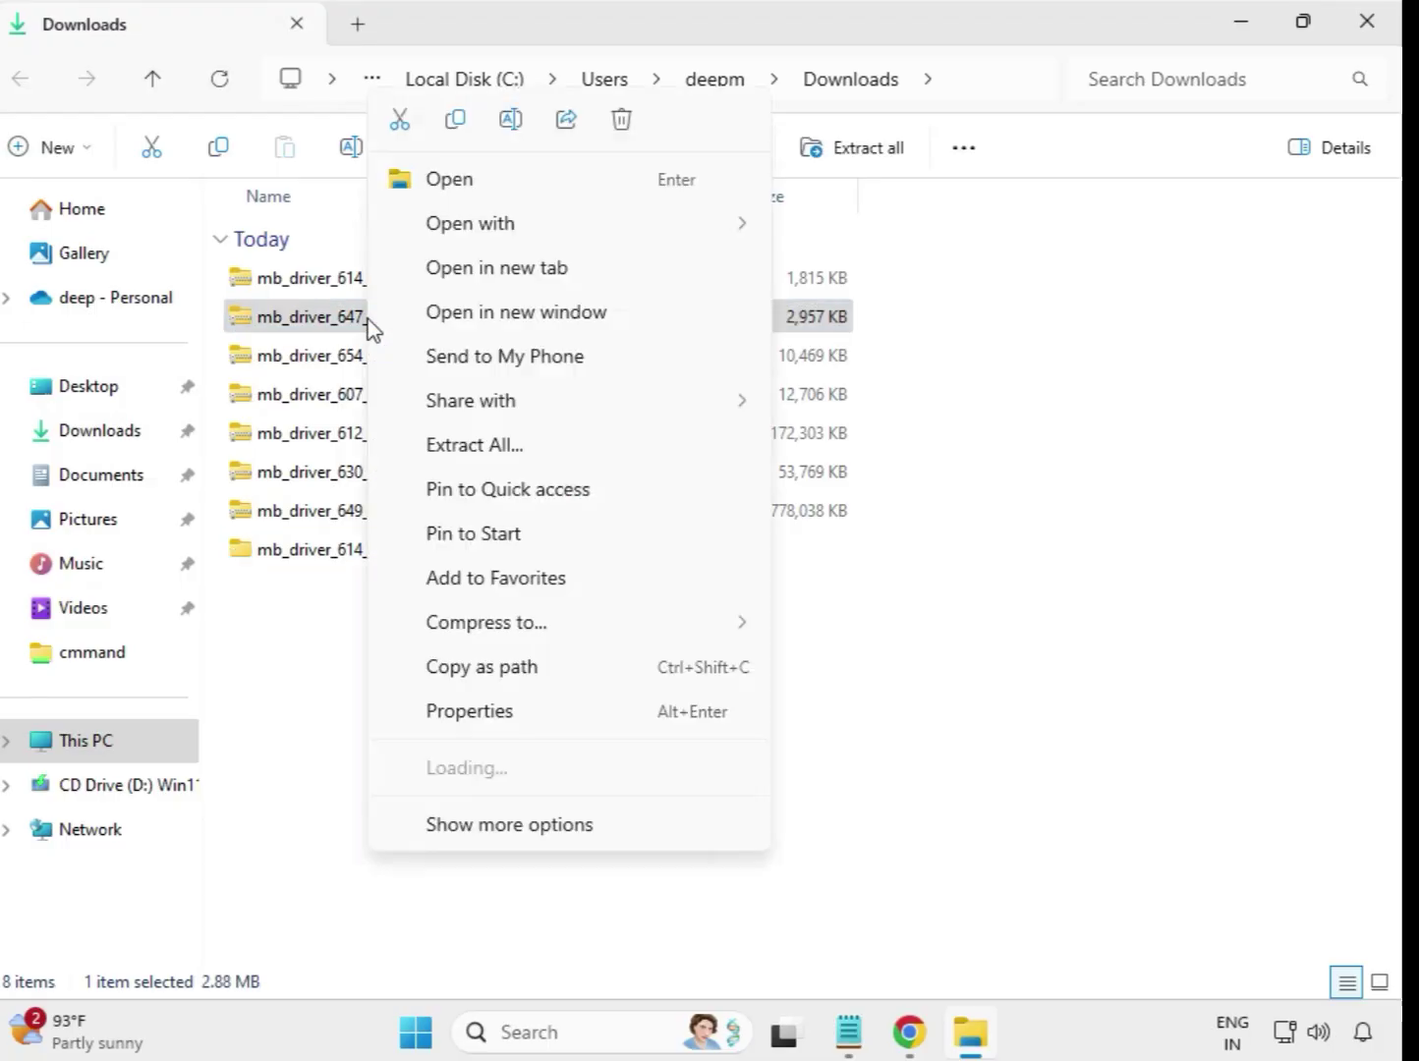
pyautogui.click(476, 454)
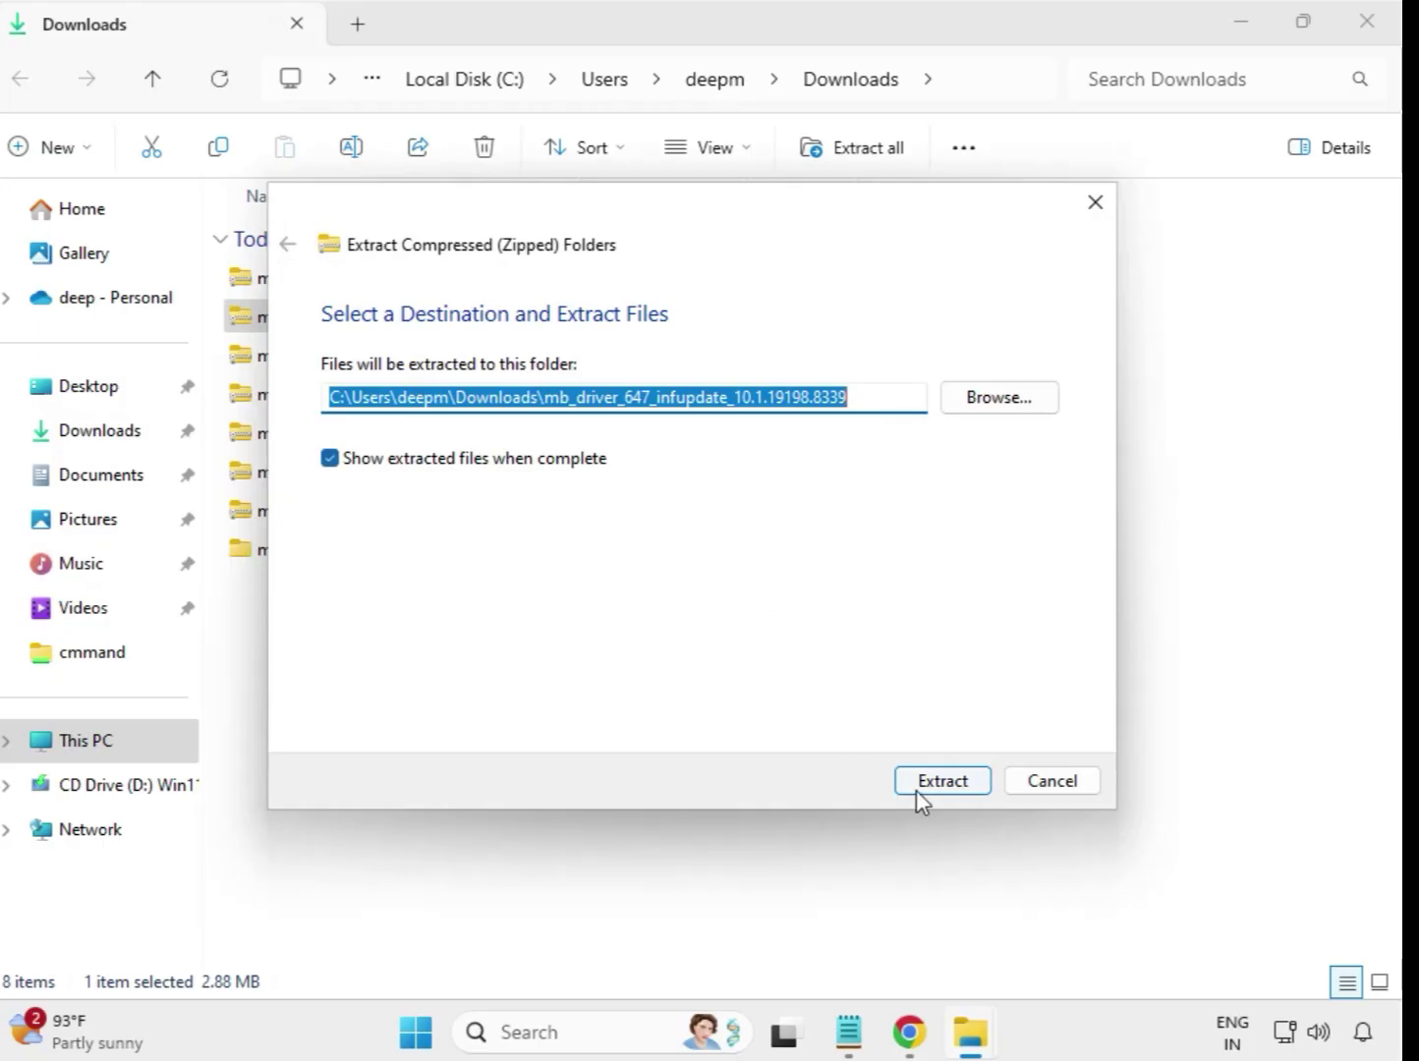
pyautogui.click(922, 786)
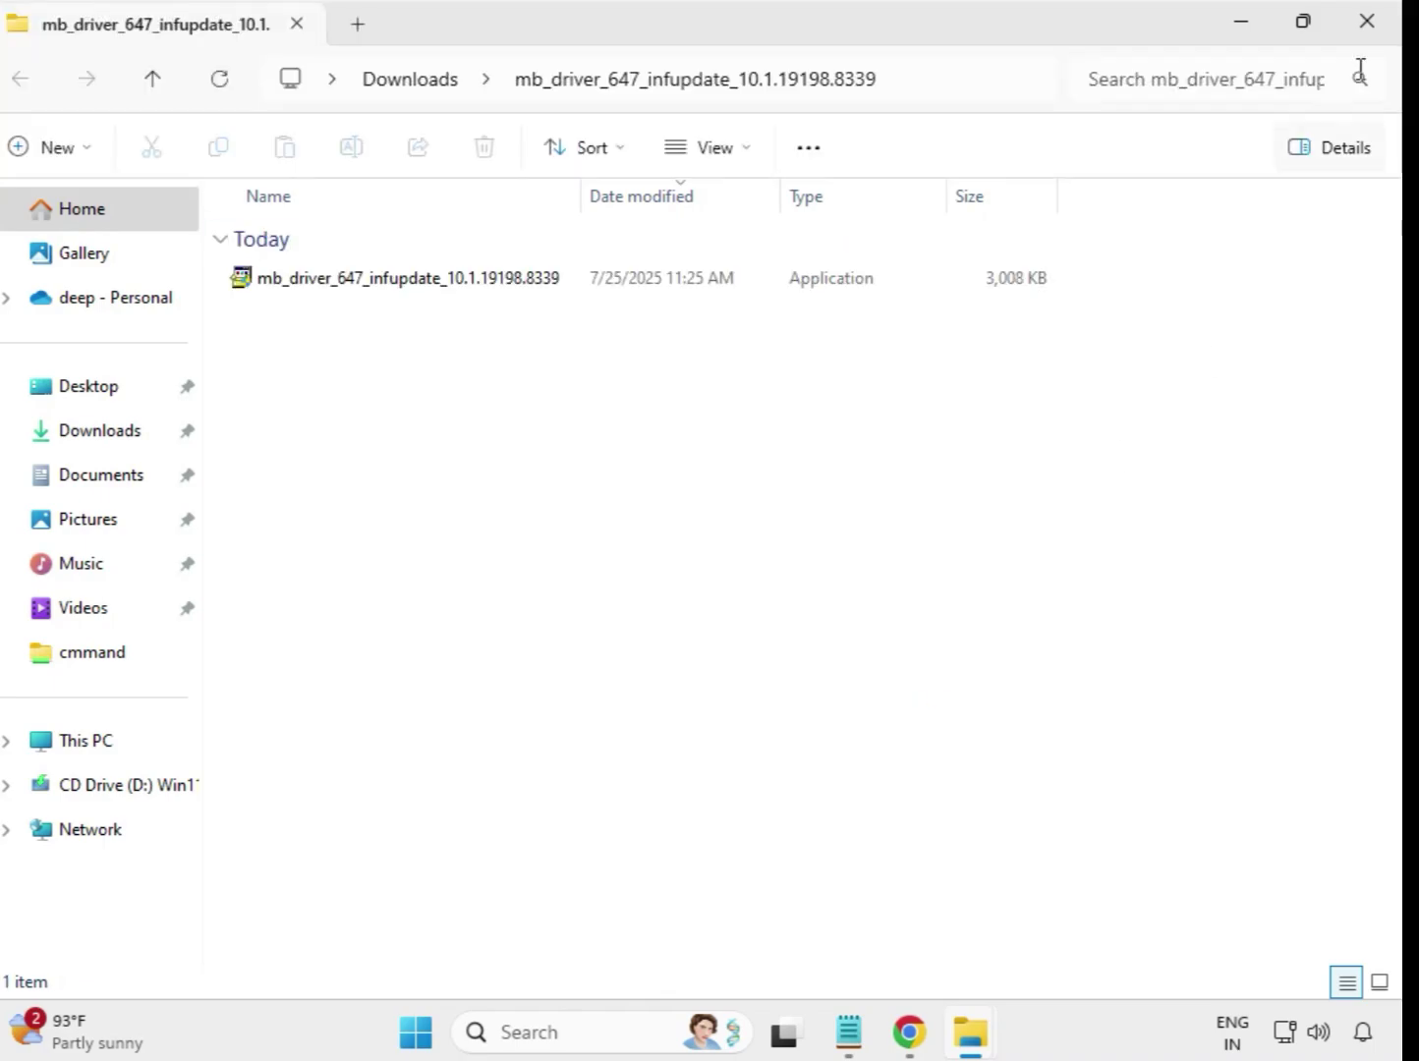
pyautogui.click(1366, 21)
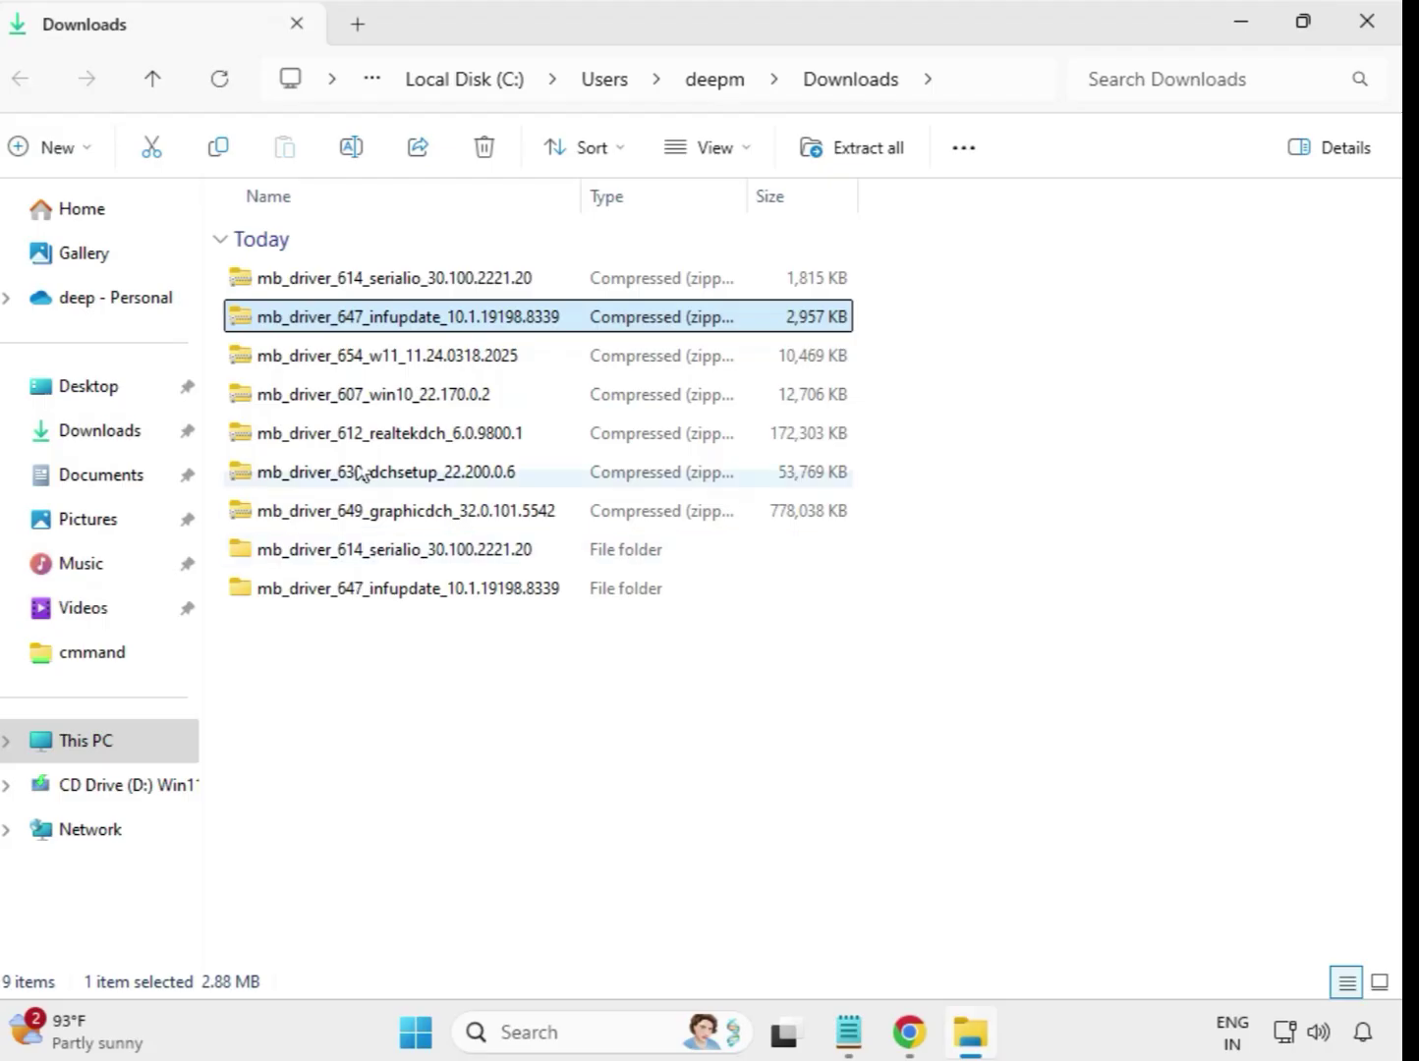
# Extract the mb_driver_654_w11_11.24.0318.2025 archive into its own folder in Downloads and close the extracted folder's window.
pyautogui.click(364, 364)
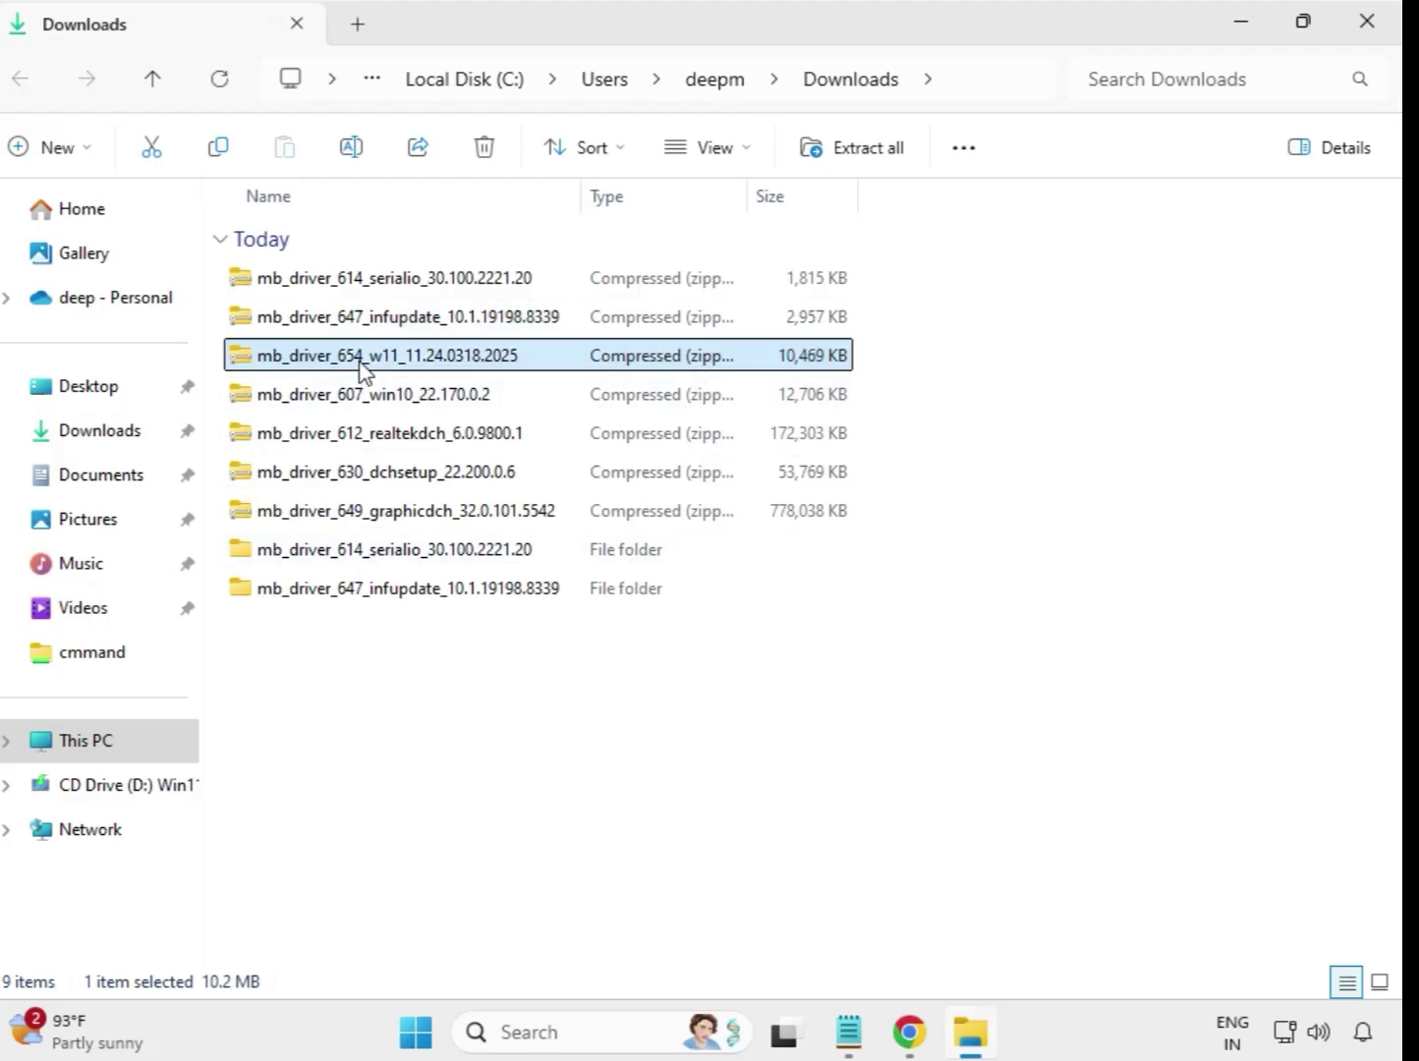
pyautogui.rightClick(364, 369)
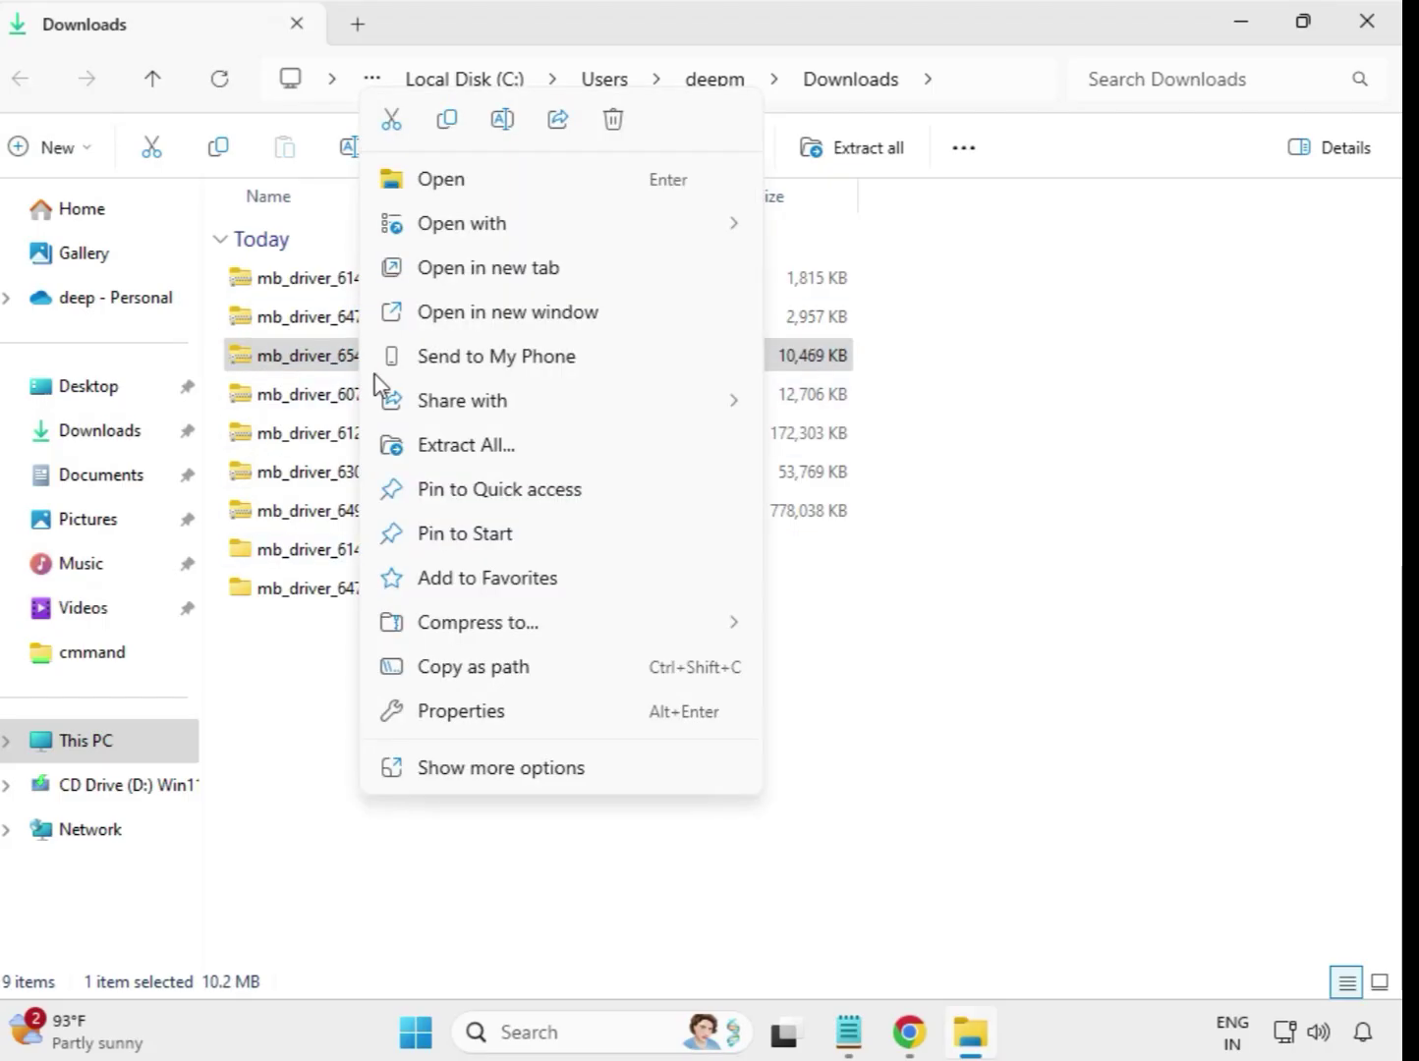
pyautogui.click(487, 447)
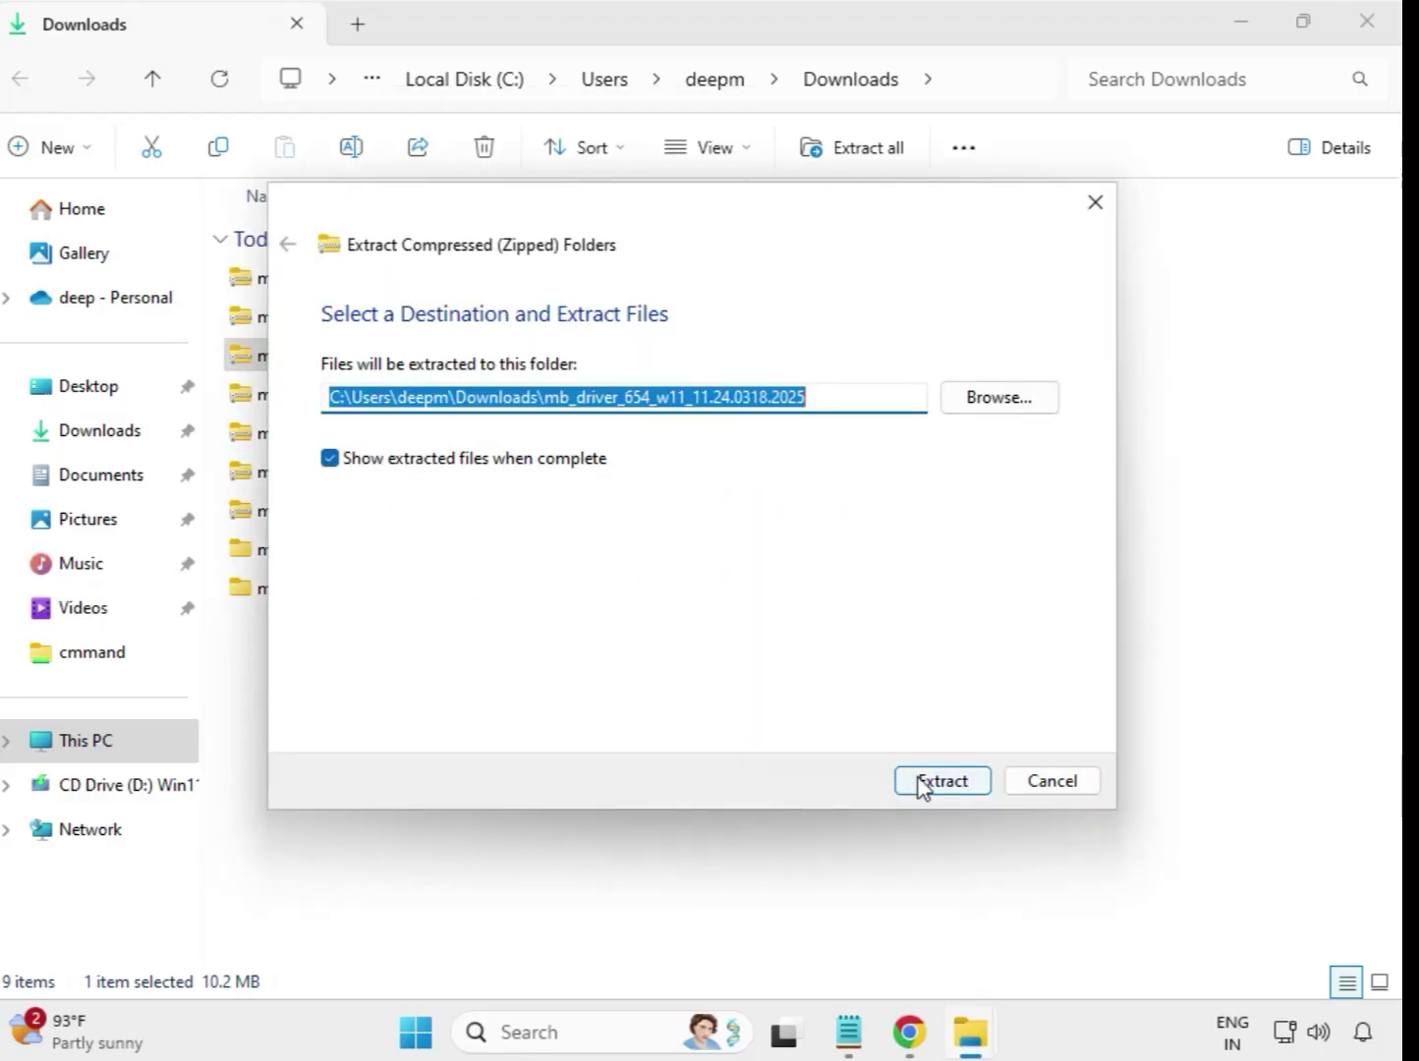
pyautogui.click(941, 781)
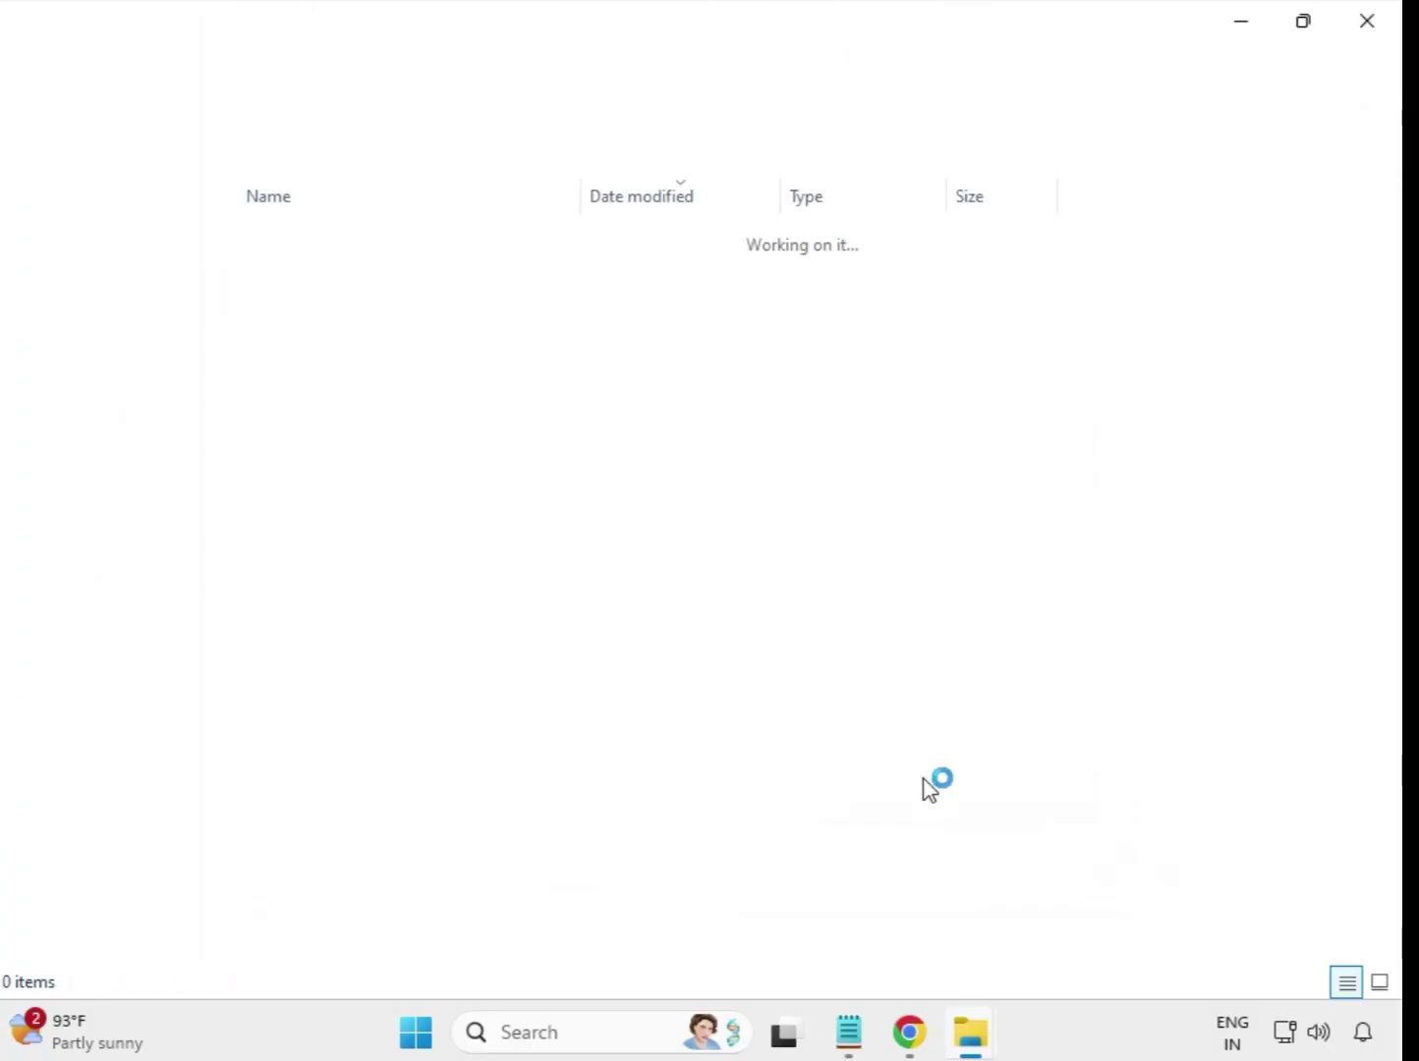
pyautogui.click(1367, 24)
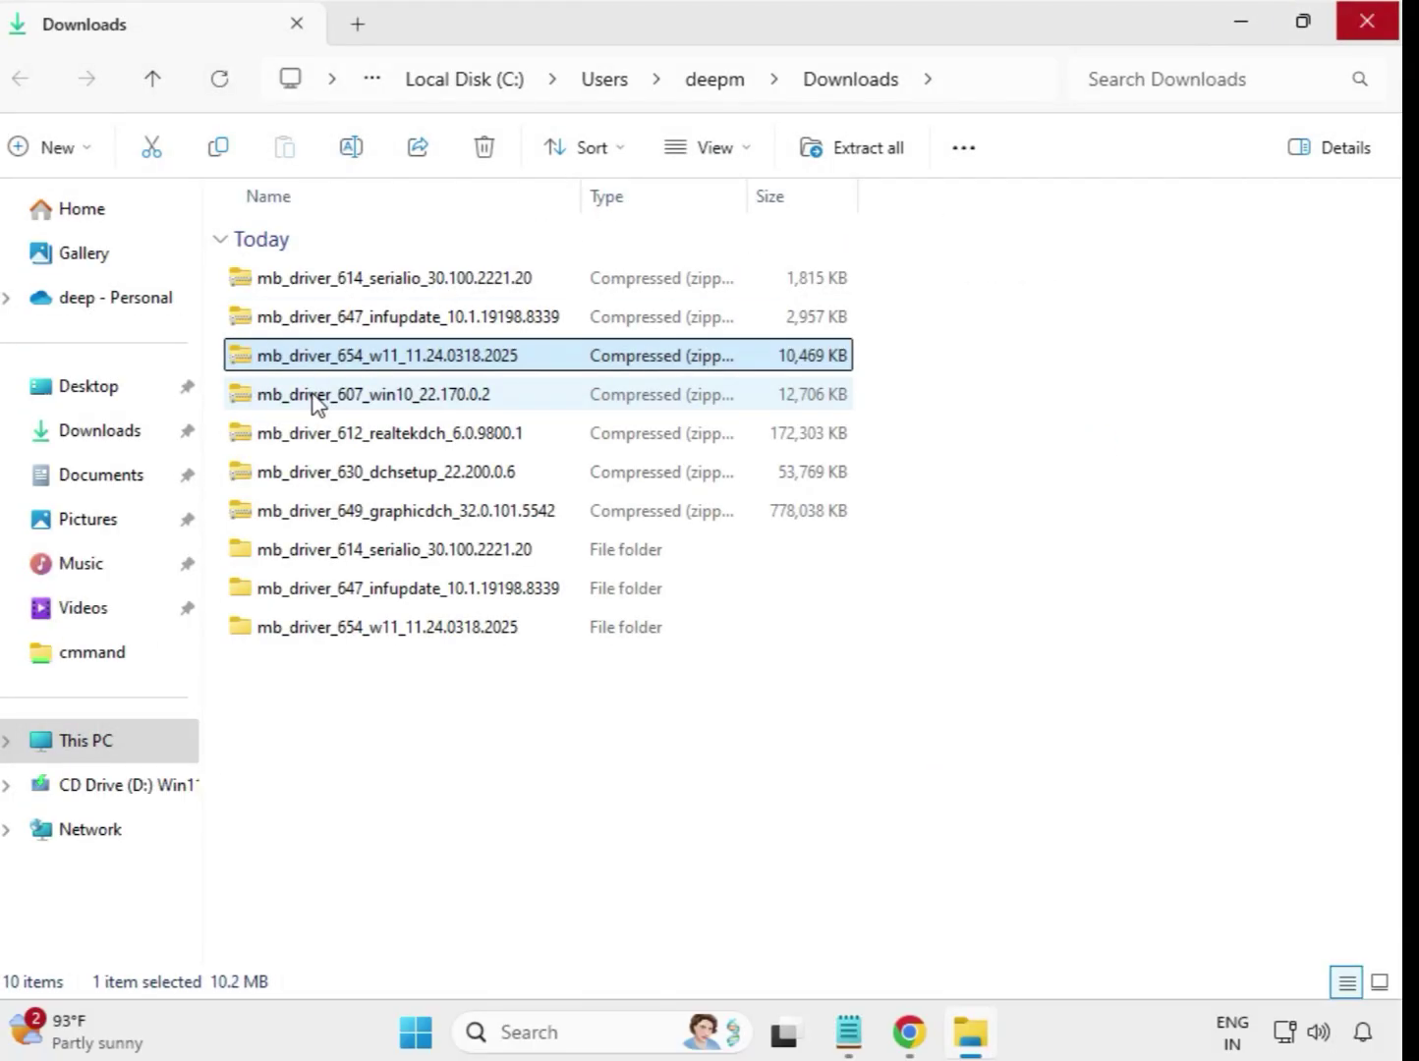
# Extract the mb_driver_607_win10_22.170.0.2 archive into its own folder in Downloads and close the extracted folder's window.
pyautogui.click(323, 398)
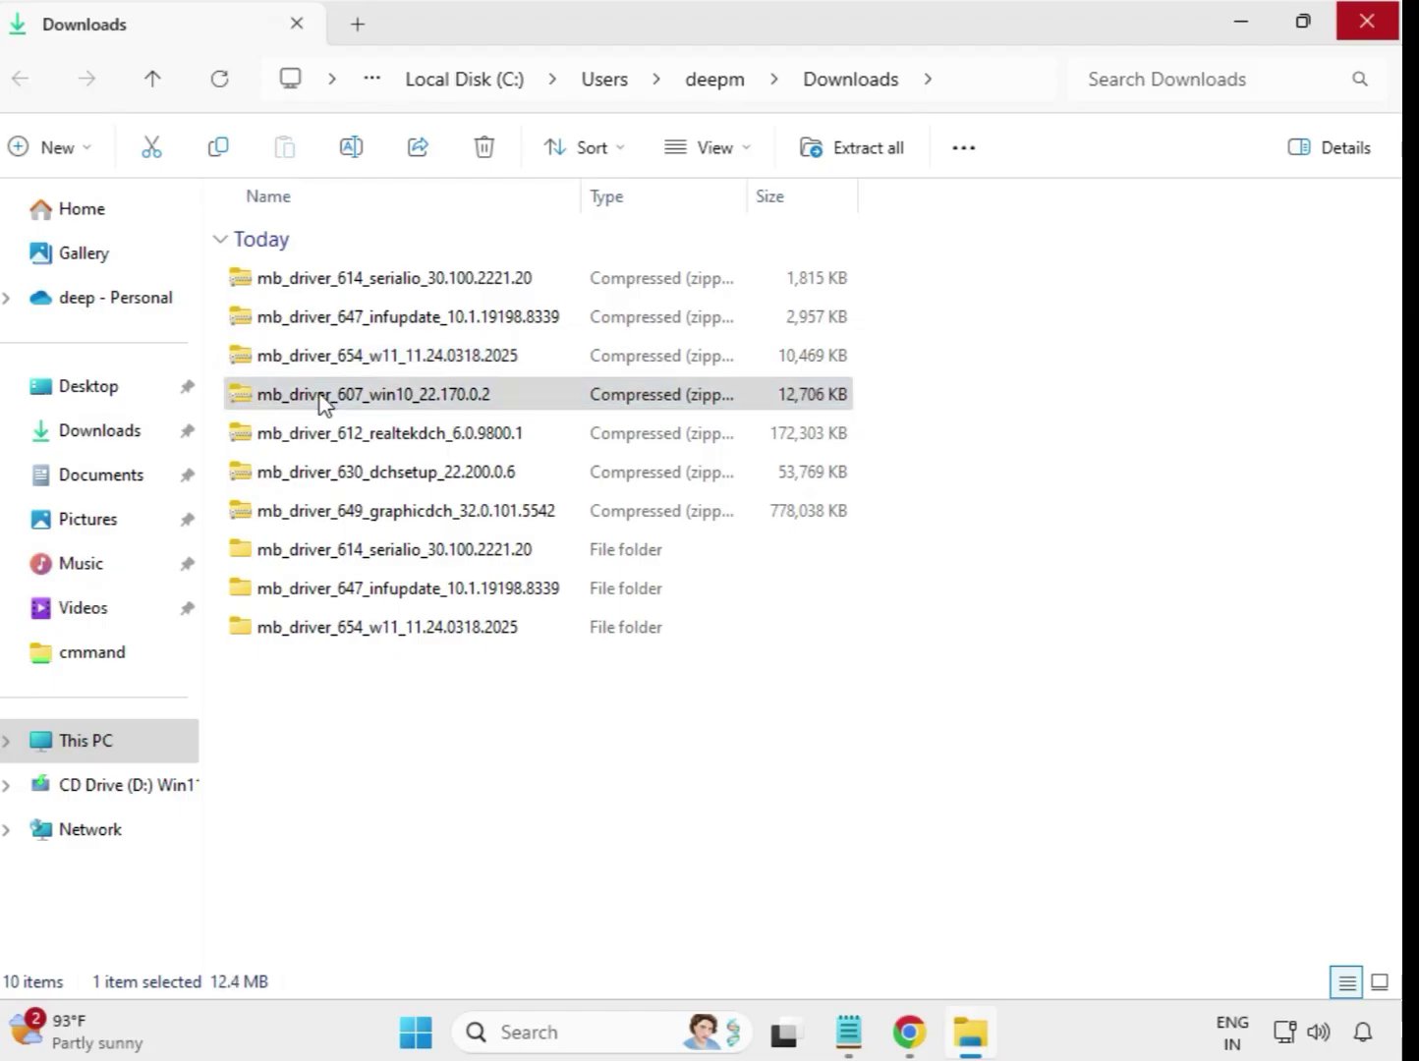
pyautogui.rightClick(323, 398)
pyautogui.click(430, 445)
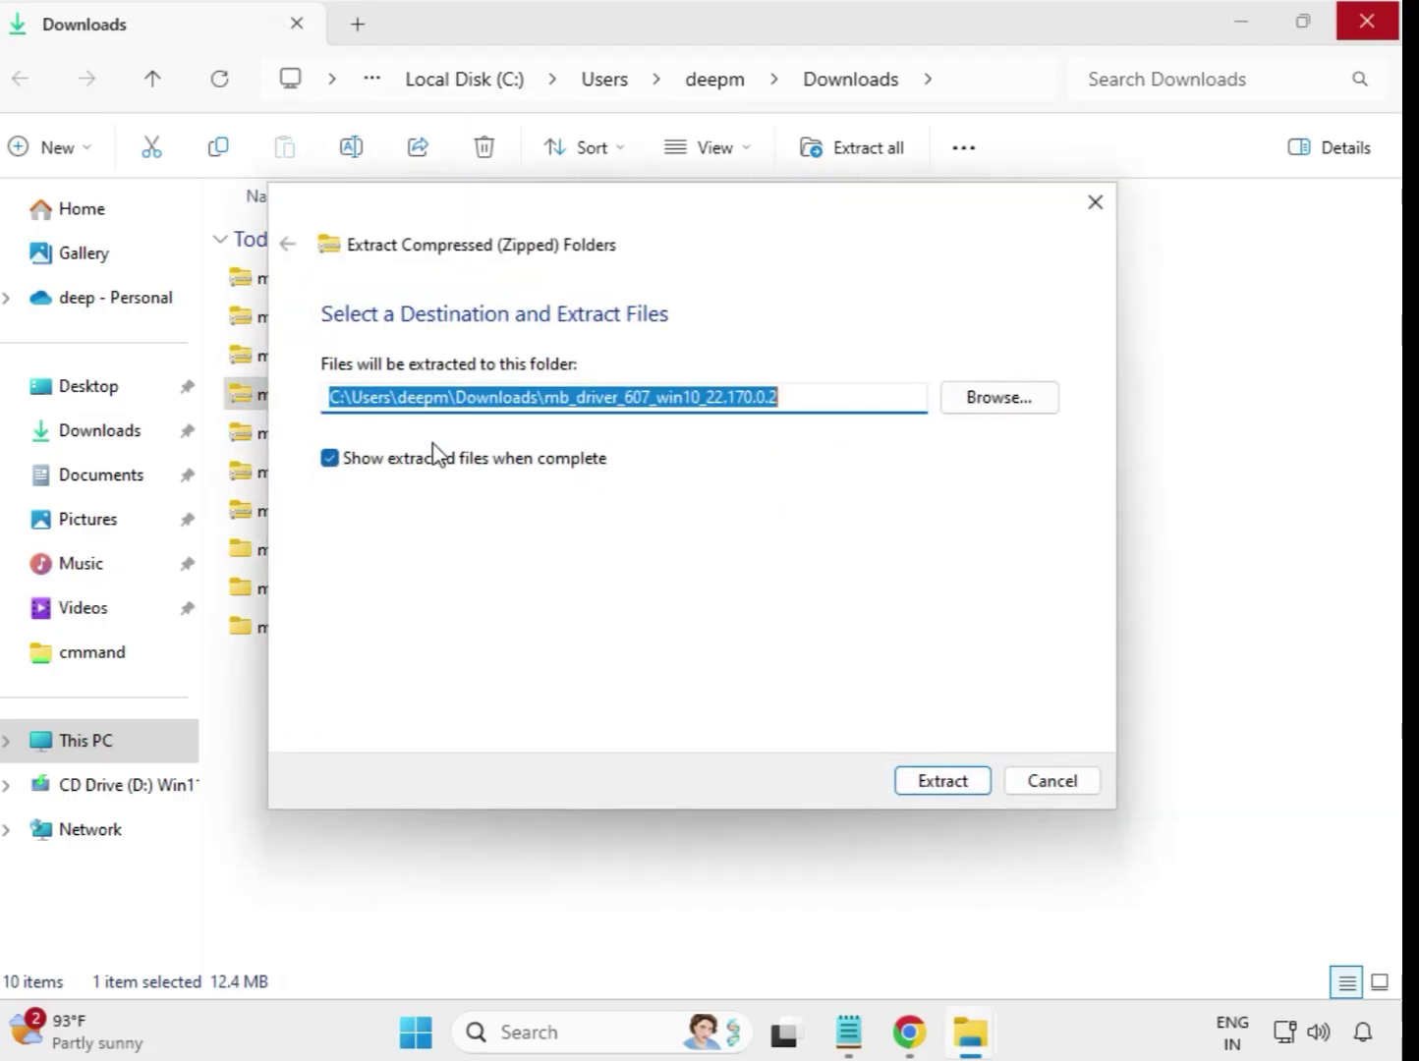
pyautogui.click(943, 781)
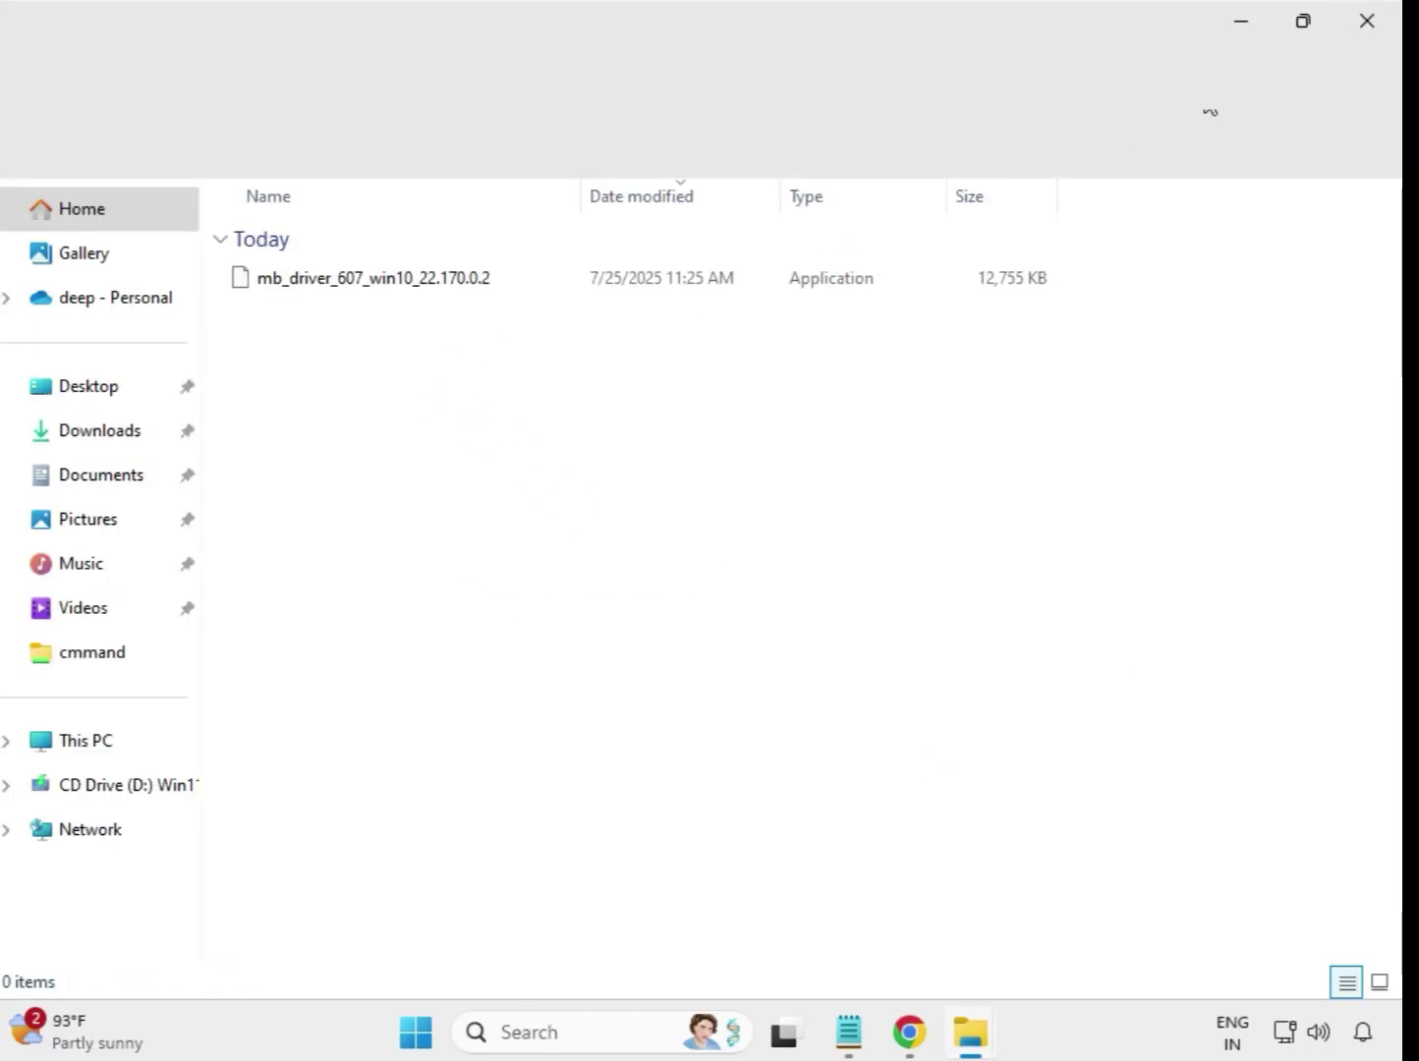
pyautogui.click(1386, 17)
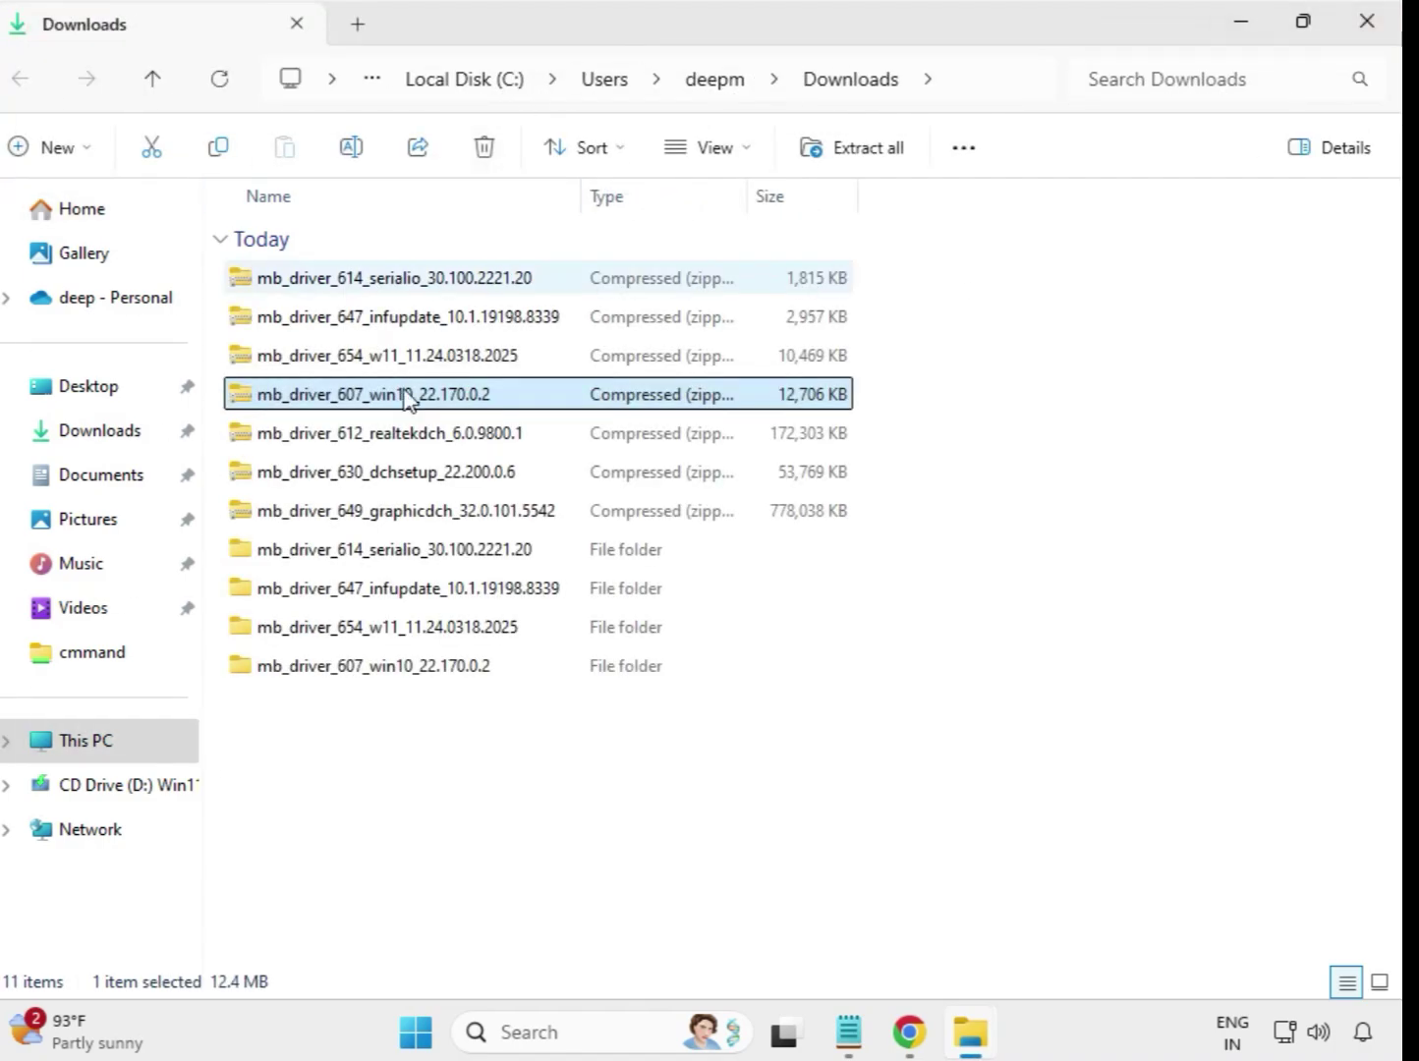
# Extract the mb_driver_612_realtekdch_6.0.9800.1 archive into its own folder in Downloads and close the extracted folder's window.
pyautogui.click(403, 447)
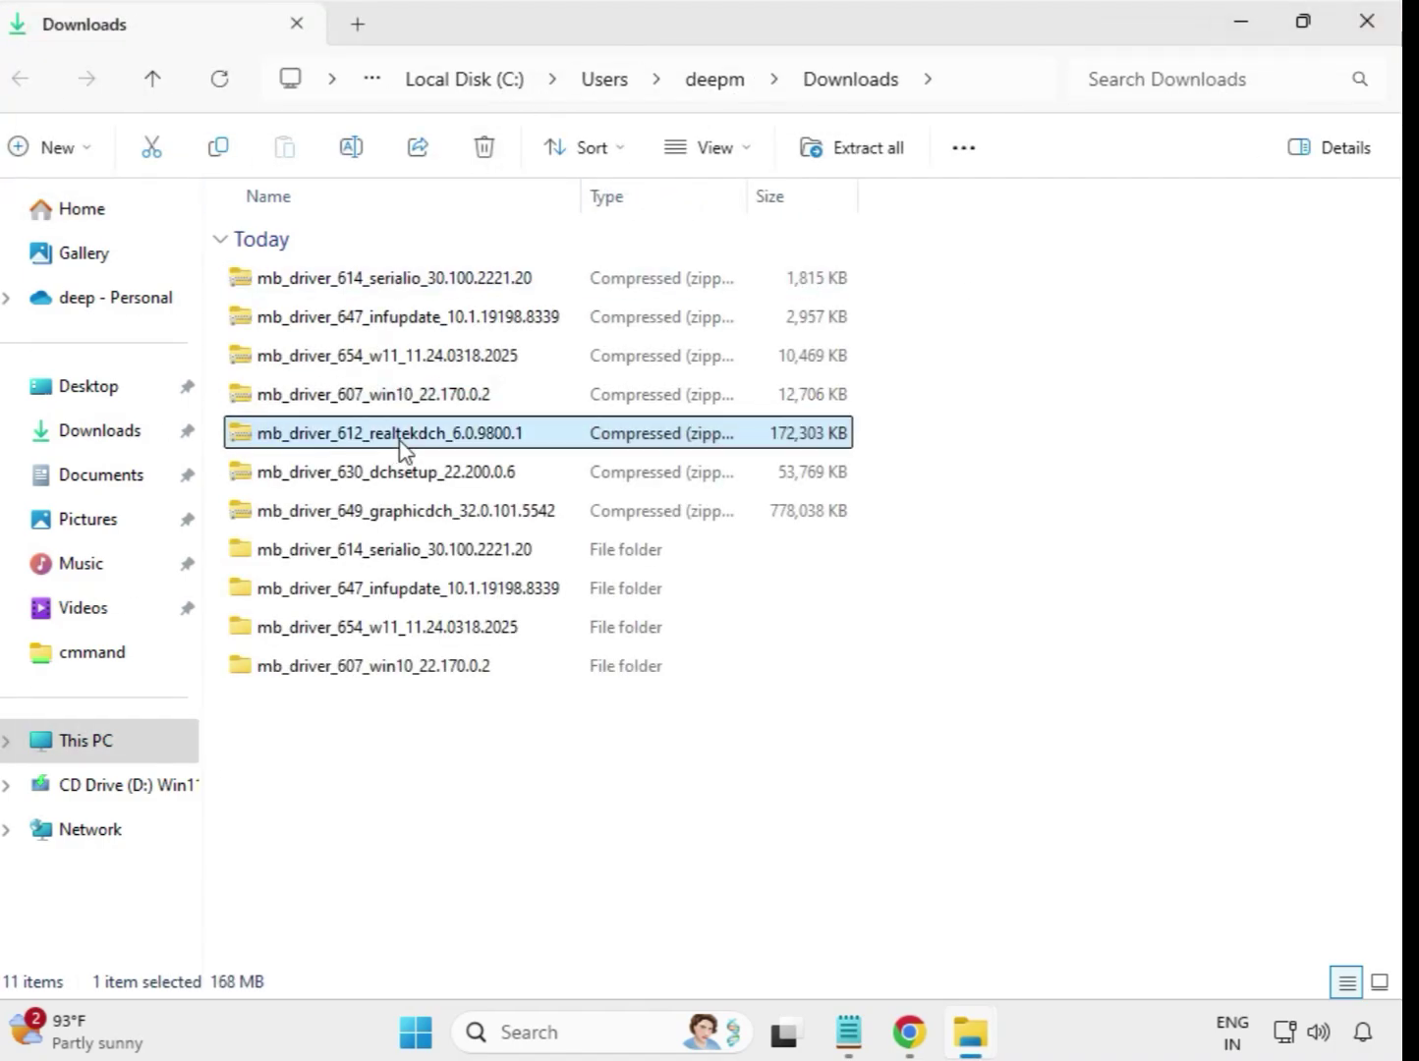
pyautogui.rightClick(403, 447)
pyautogui.click(551, 447)
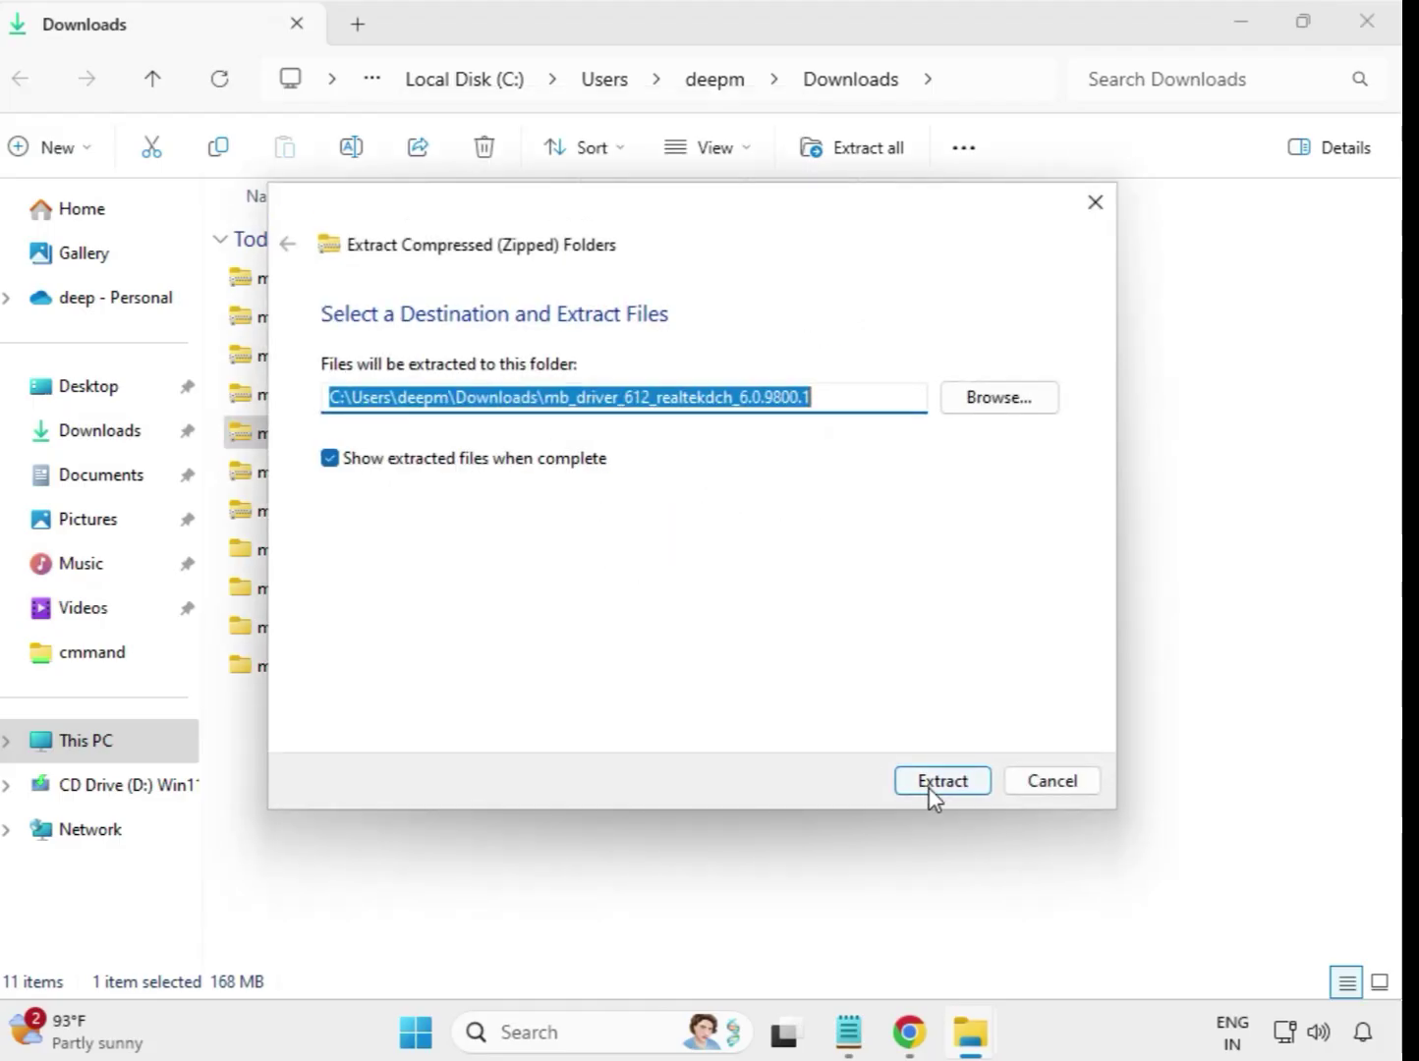
pyautogui.click(933, 783)
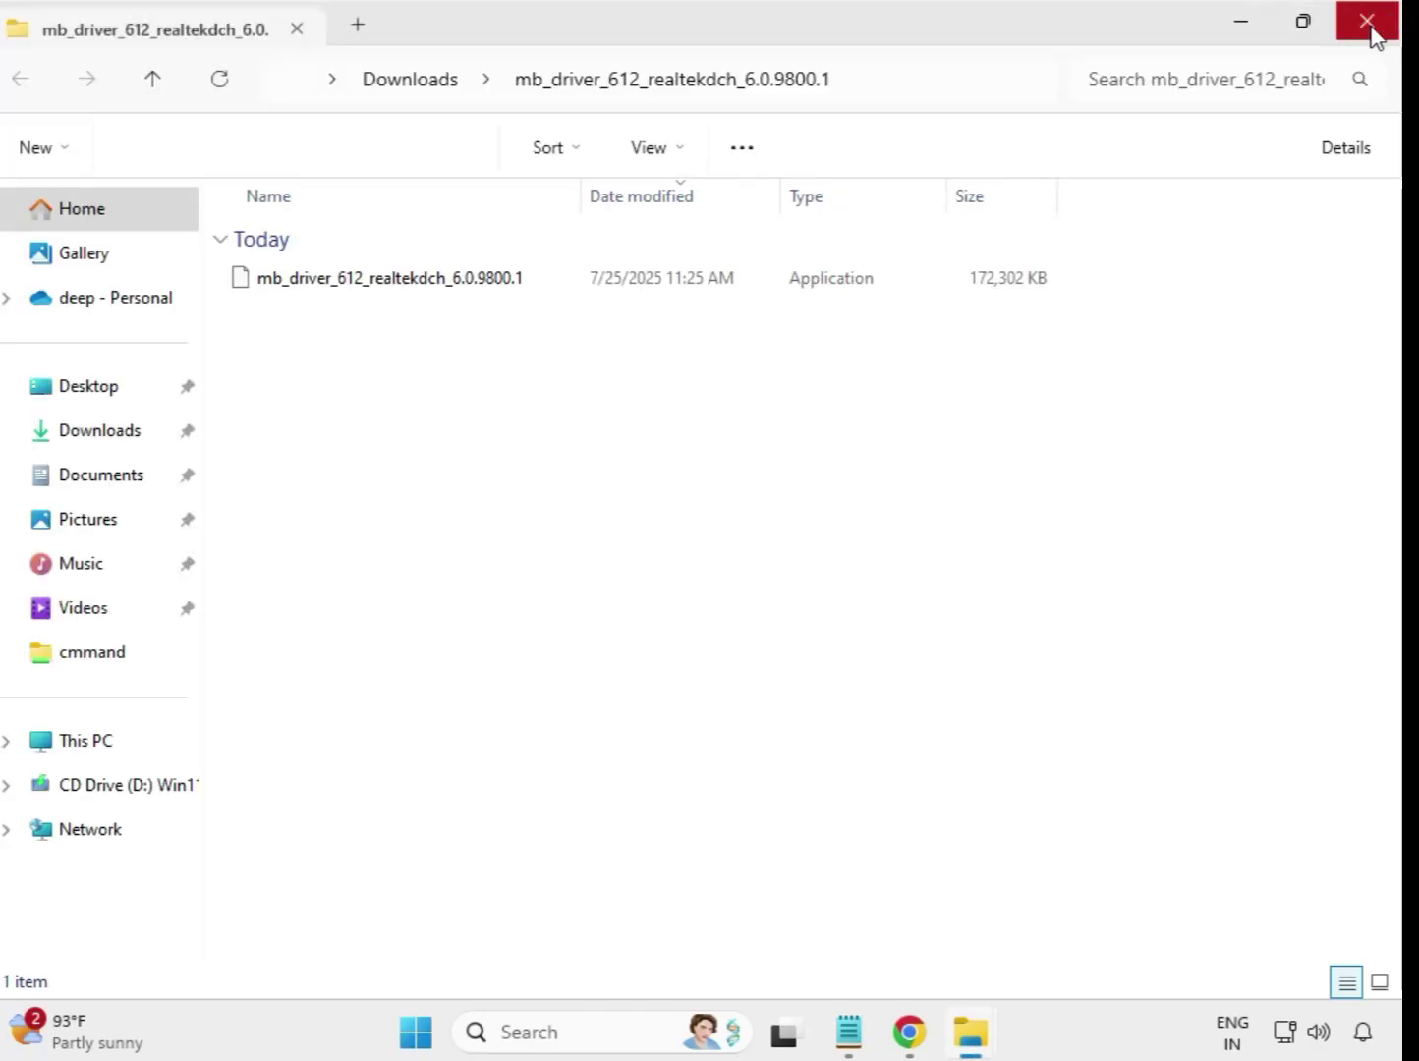
pyautogui.click(1368, 27)
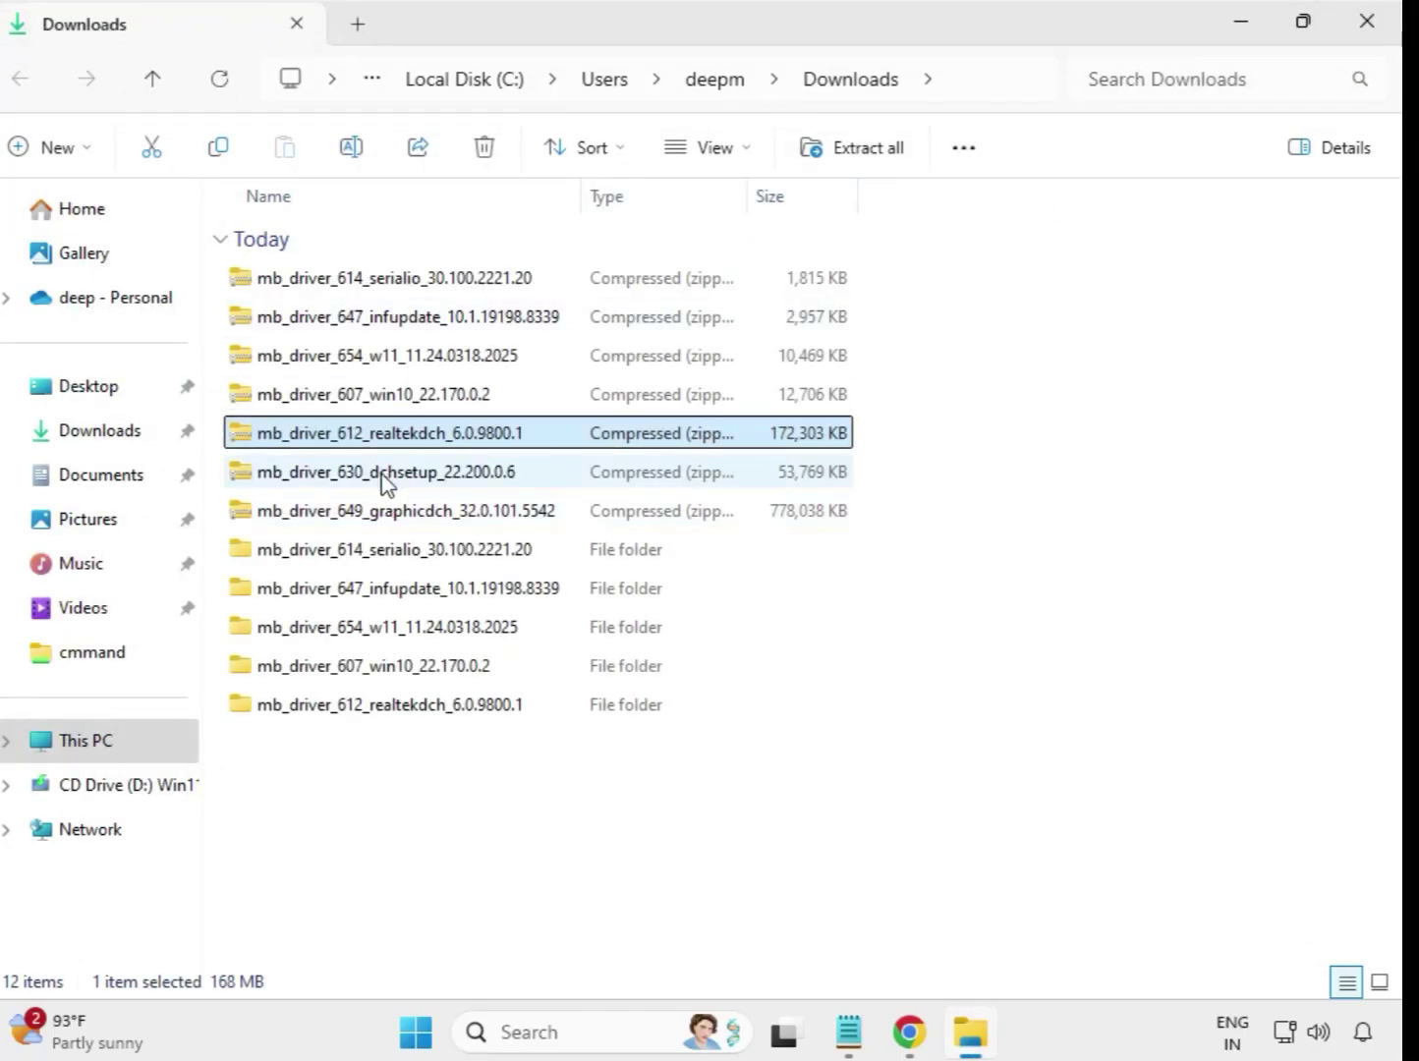
# Extract the mb_driver_630_dchsetup_22.200.0.6 archive into its own folder in Downloads and close the extracted folder's window.
pyautogui.click(390, 478)
pyautogui.rightClick(389, 471)
pyautogui.click(477, 458)
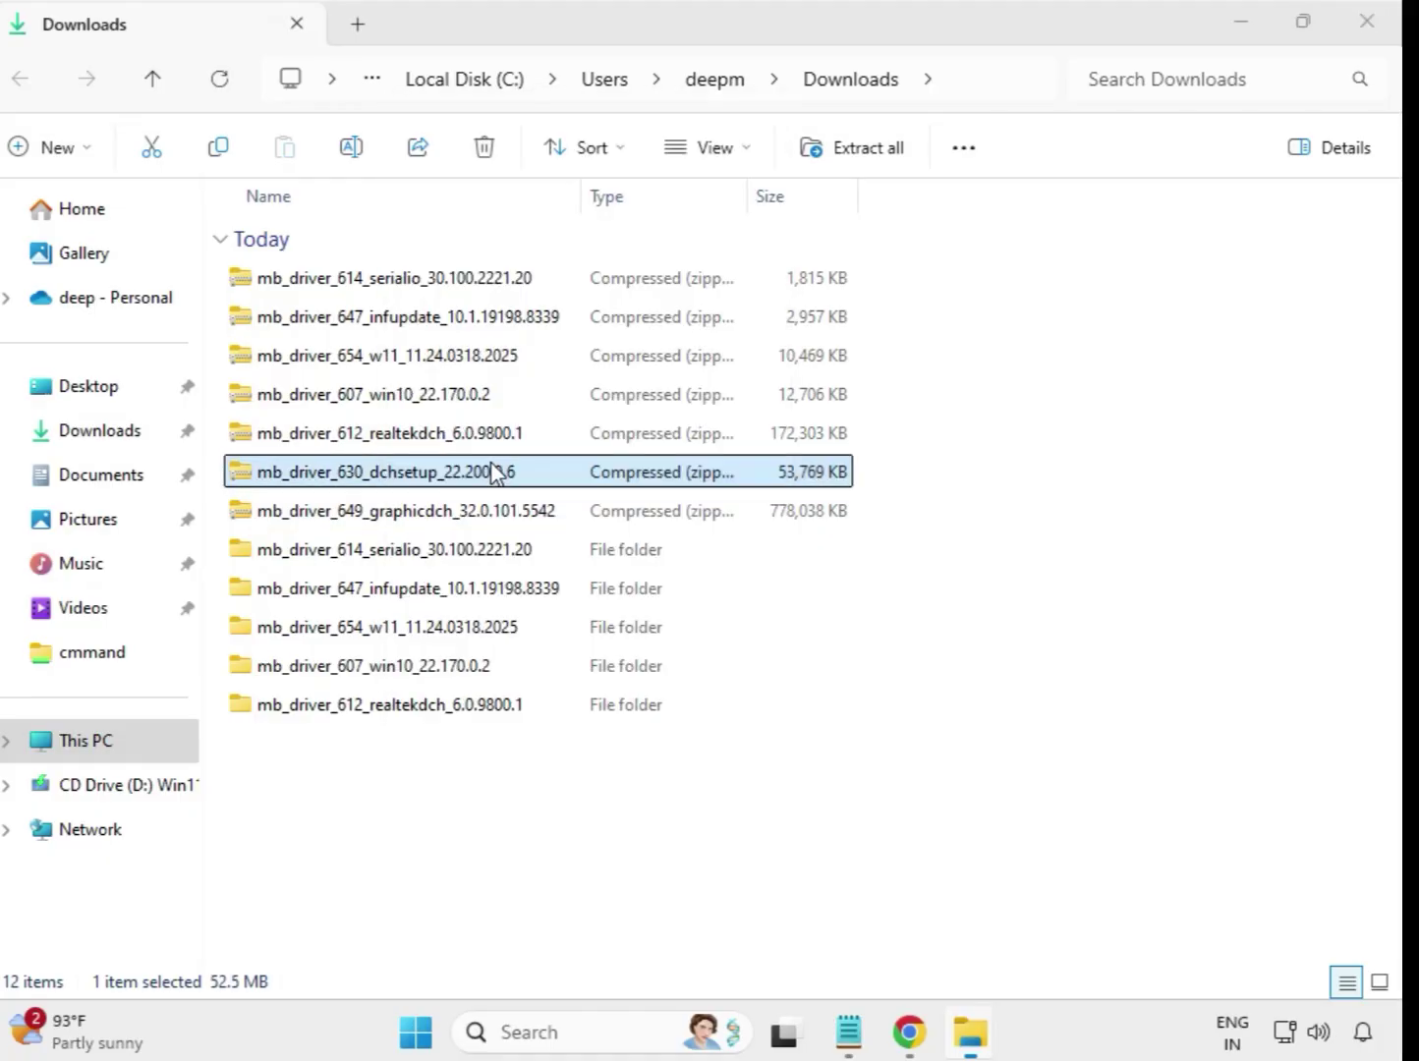
pyautogui.click(938, 782)
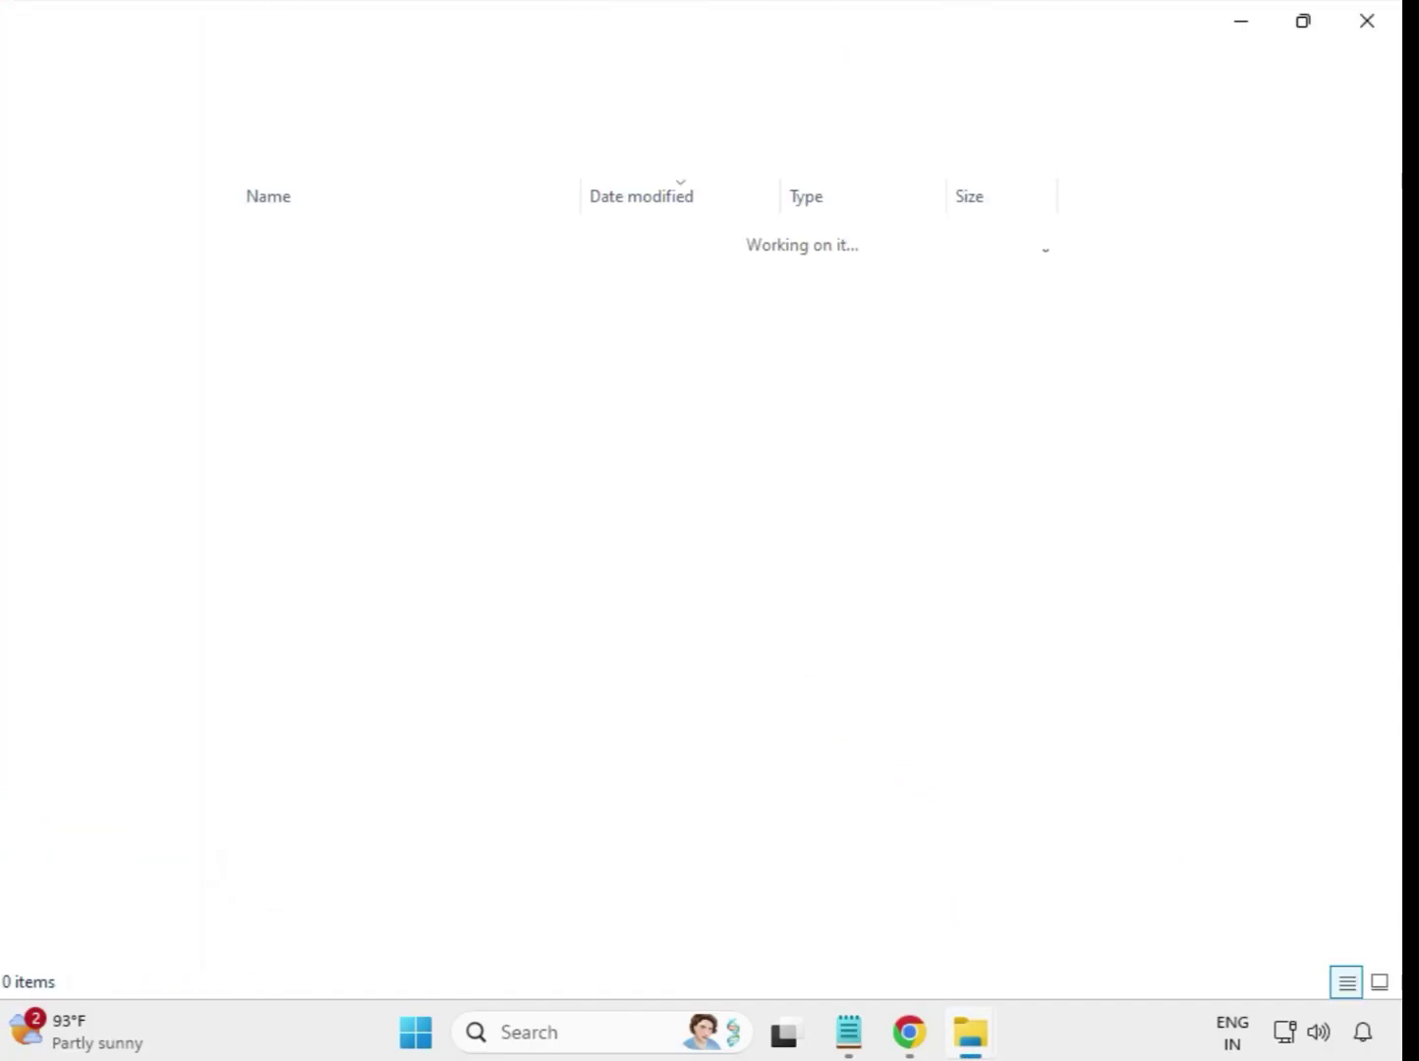
pyautogui.click(1366, 29)
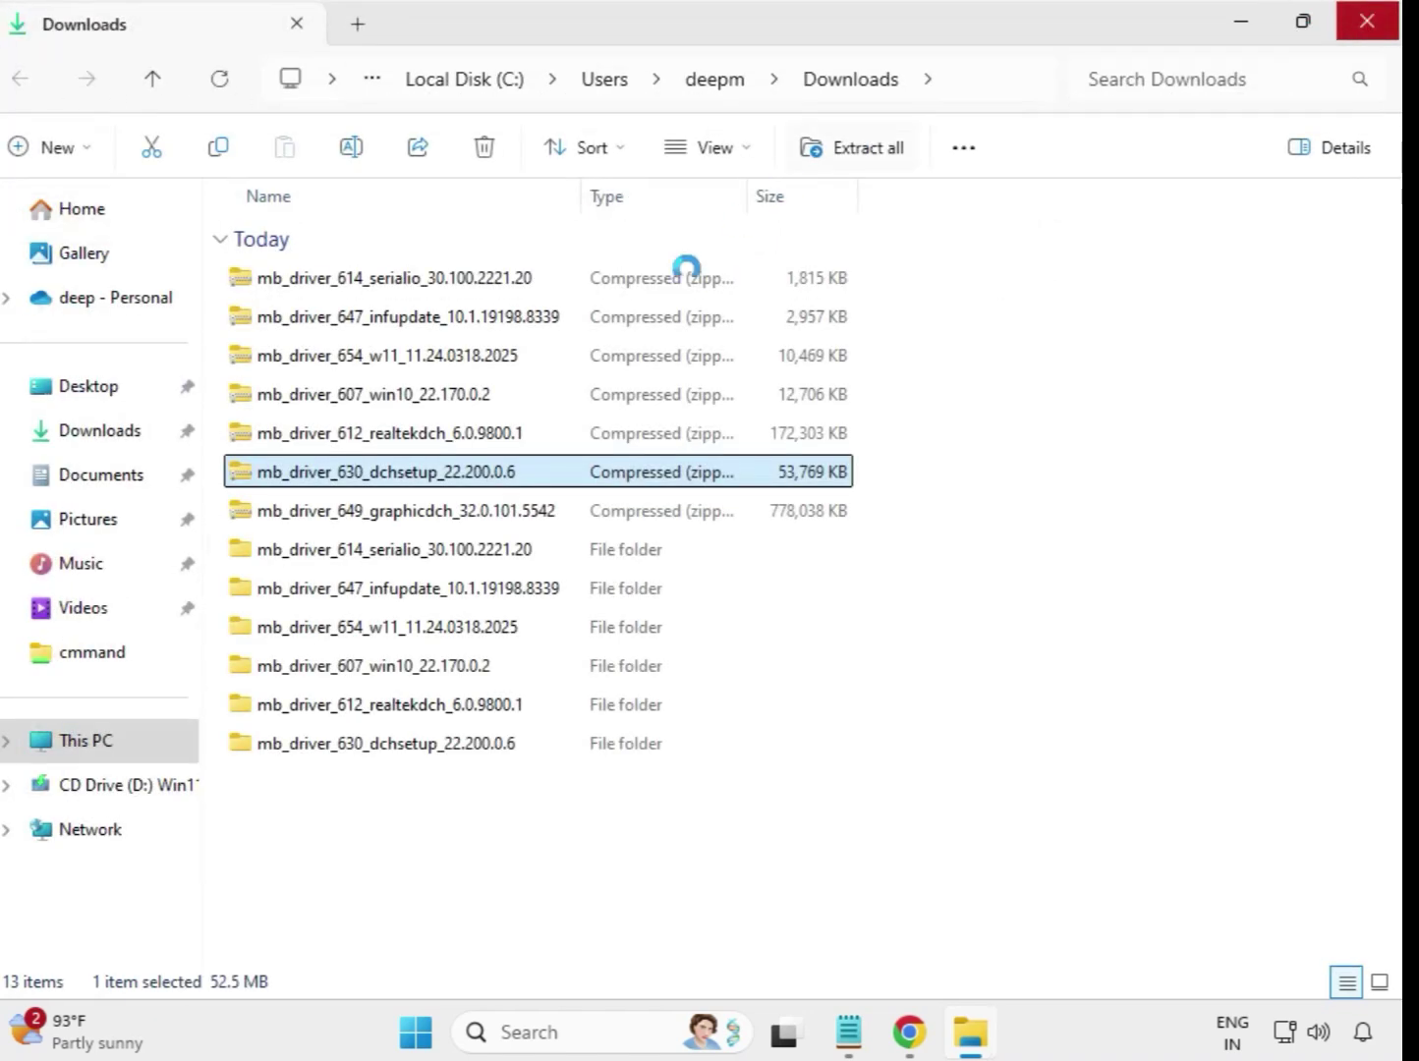
# Extract the mb_driver_649_graphicdch_32.0.101.5542 archive into its own folder in Downloads and close the extracted folder's window.
pyautogui.click(431, 522)
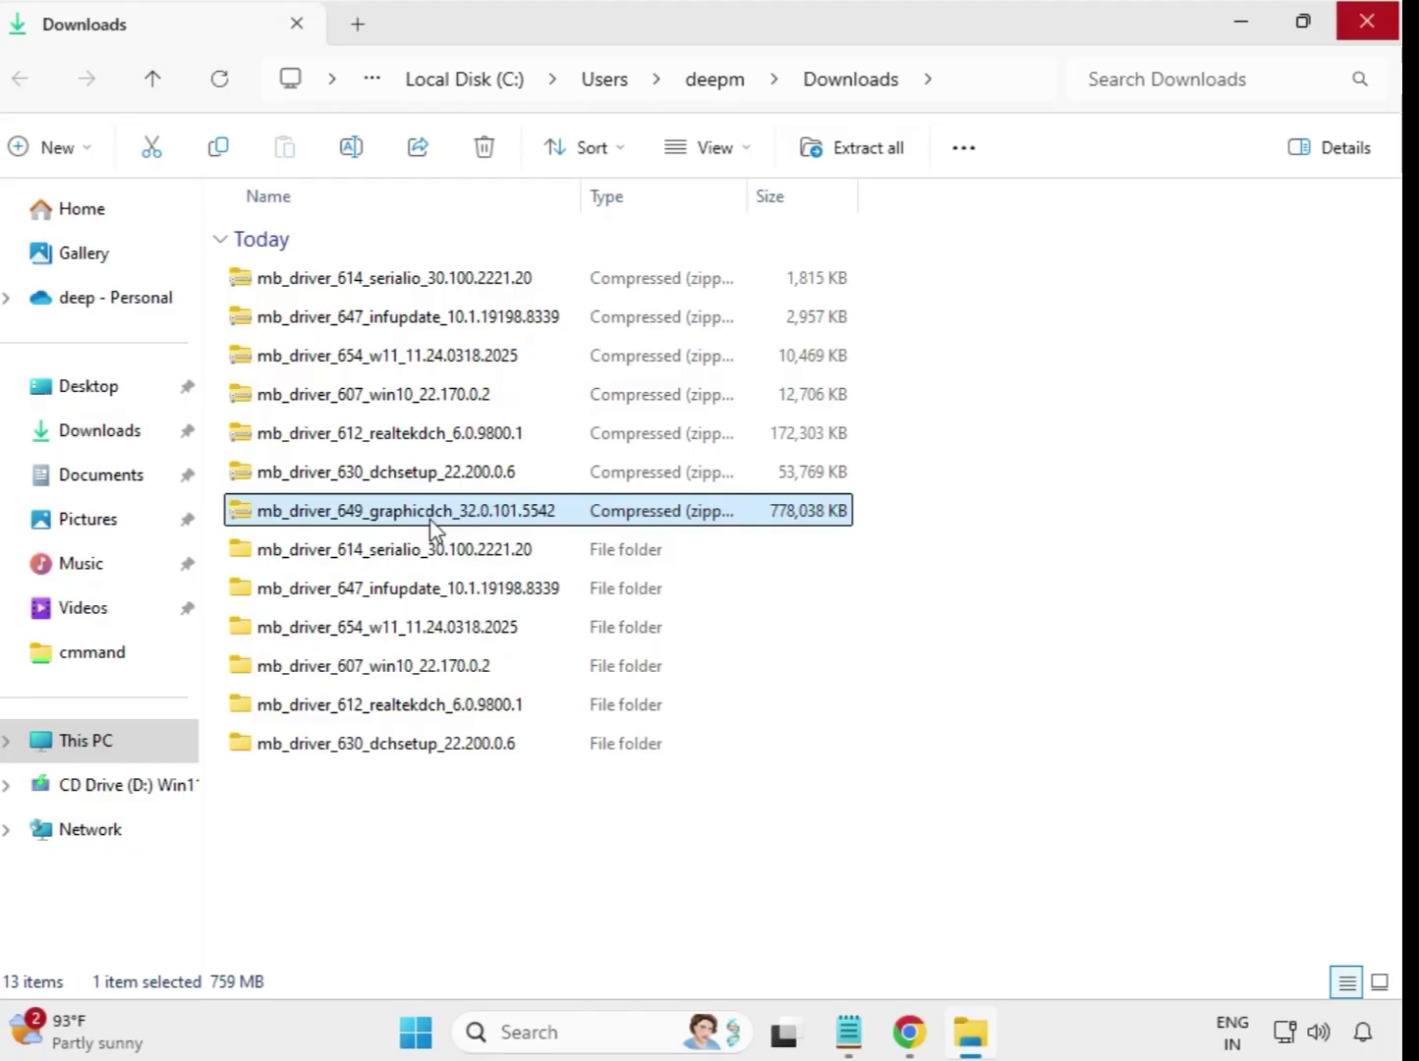
pyautogui.rightClick(432, 531)
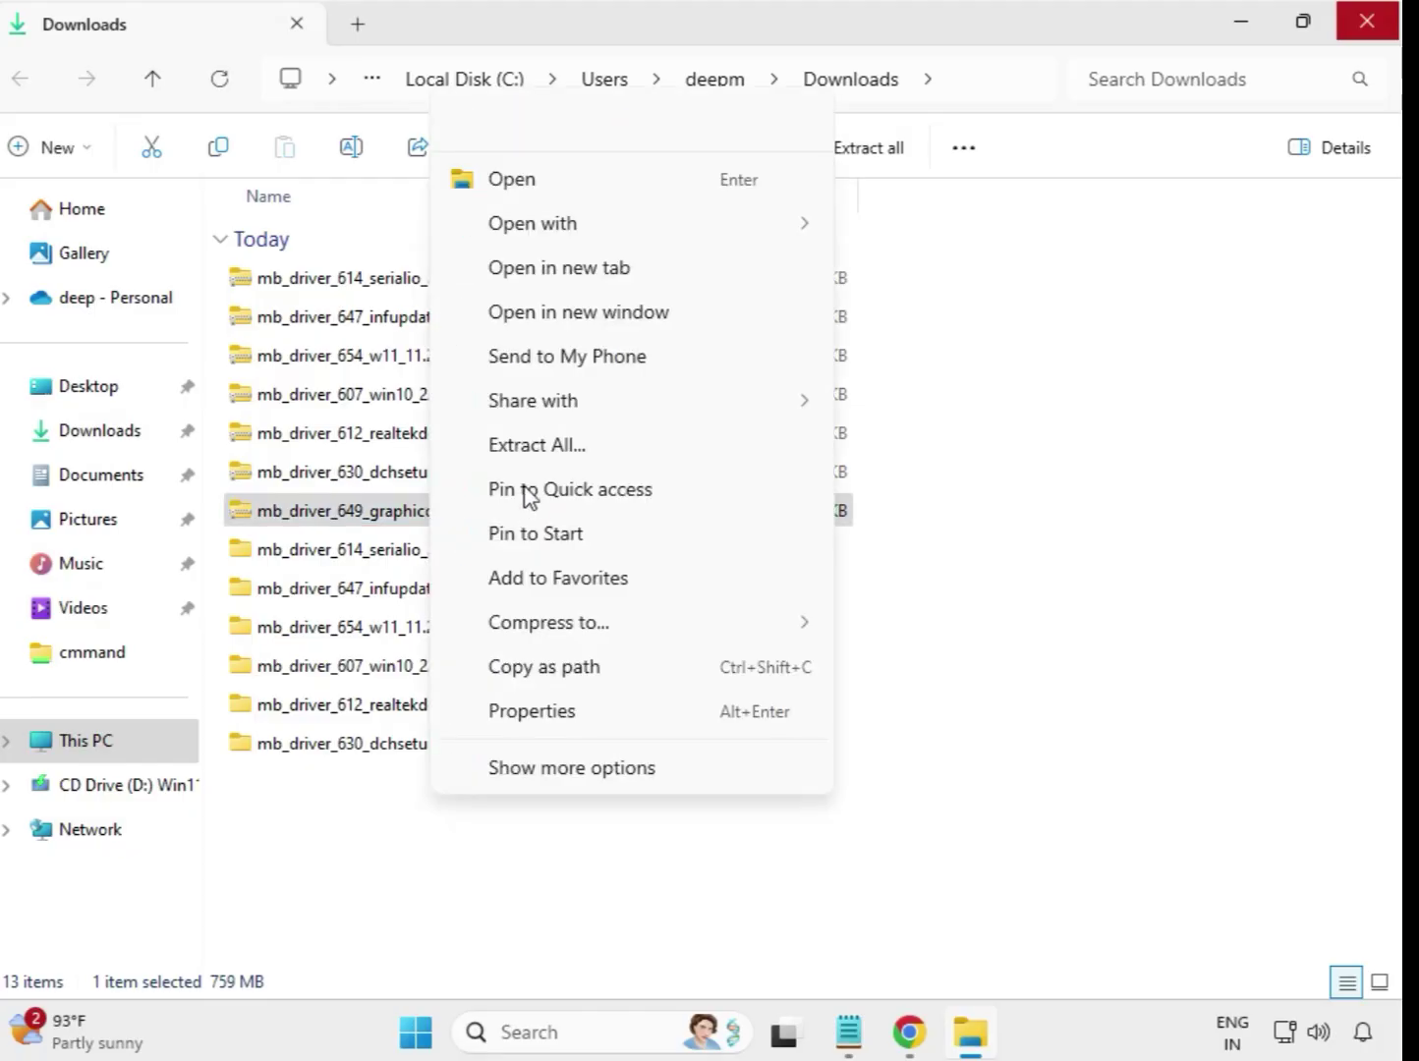
pyautogui.click(535, 445)
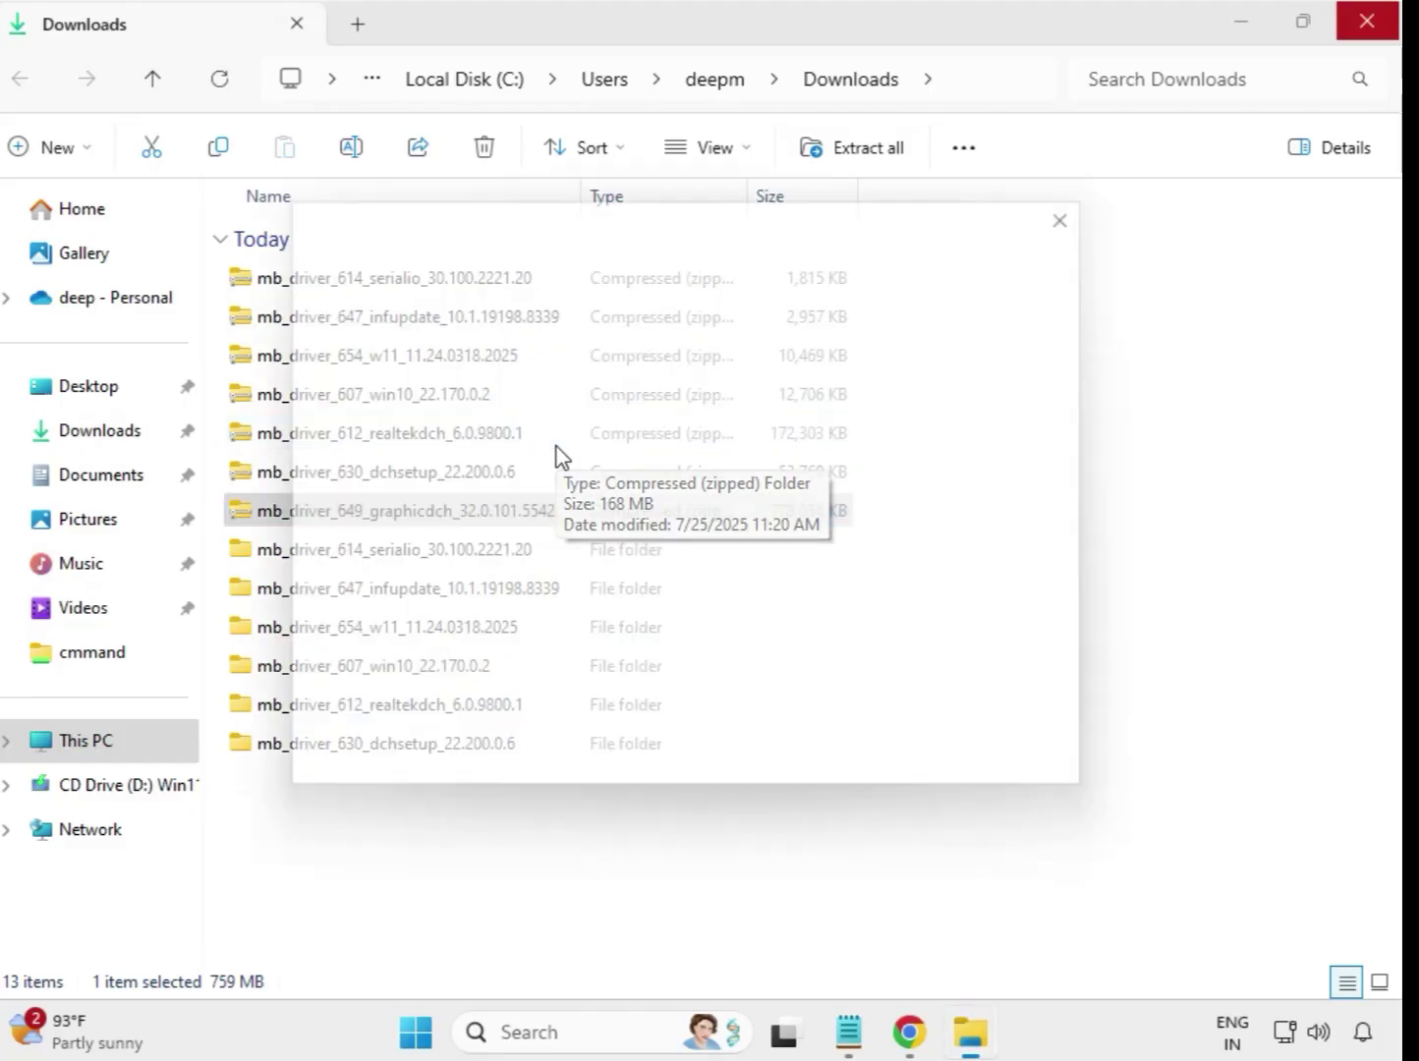
pyautogui.click(937, 783)
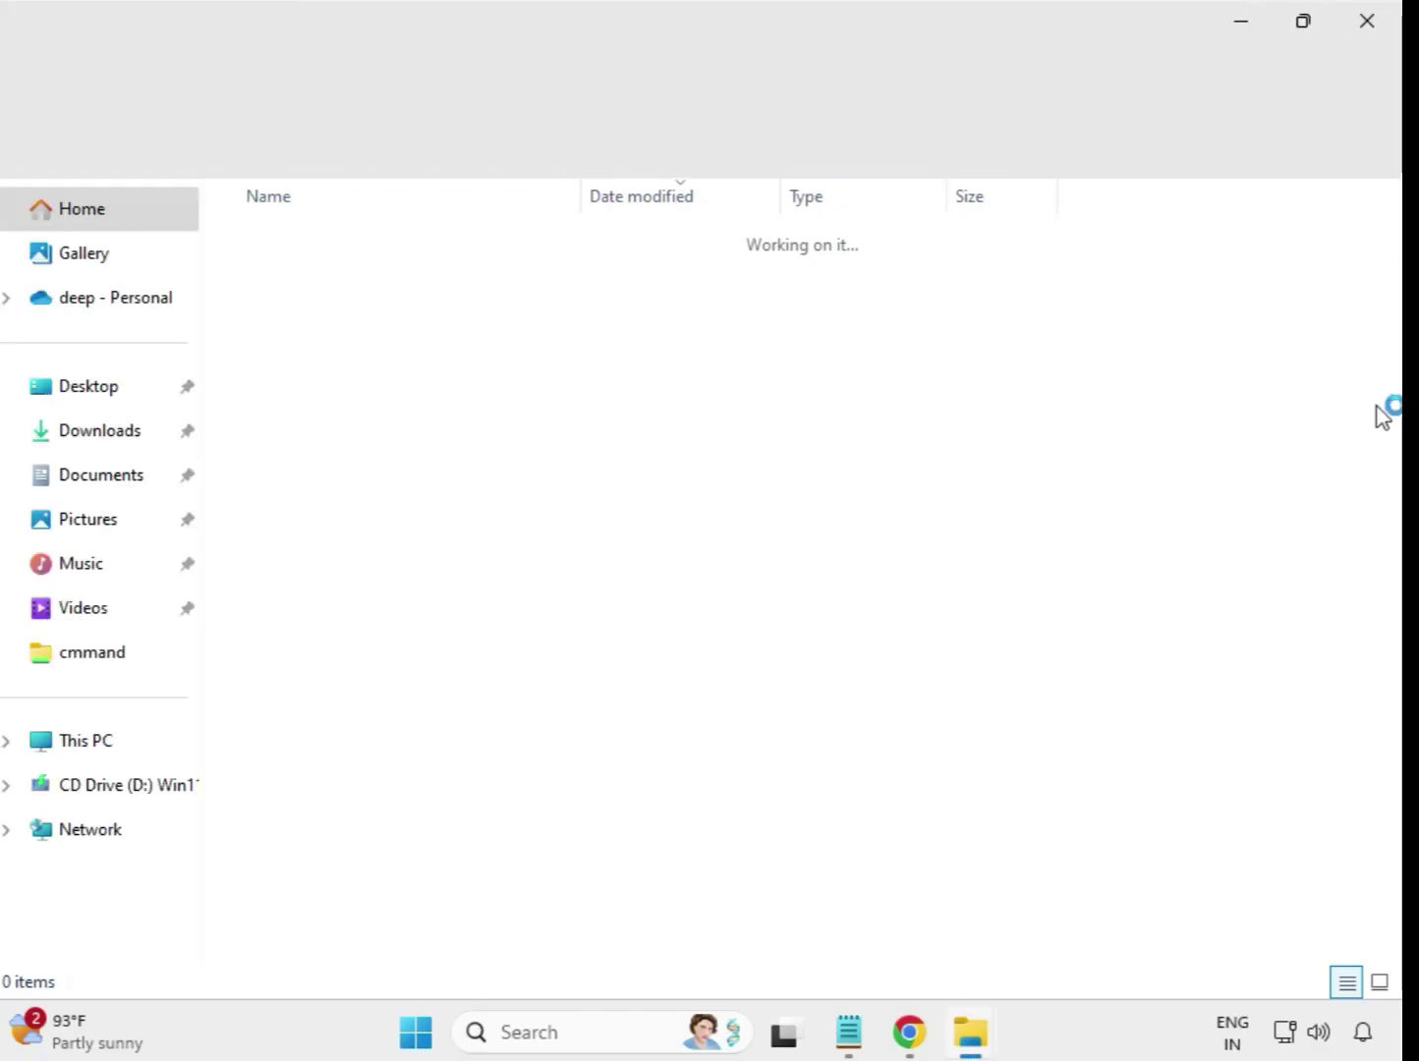
pyautogui.click(1365, 35)
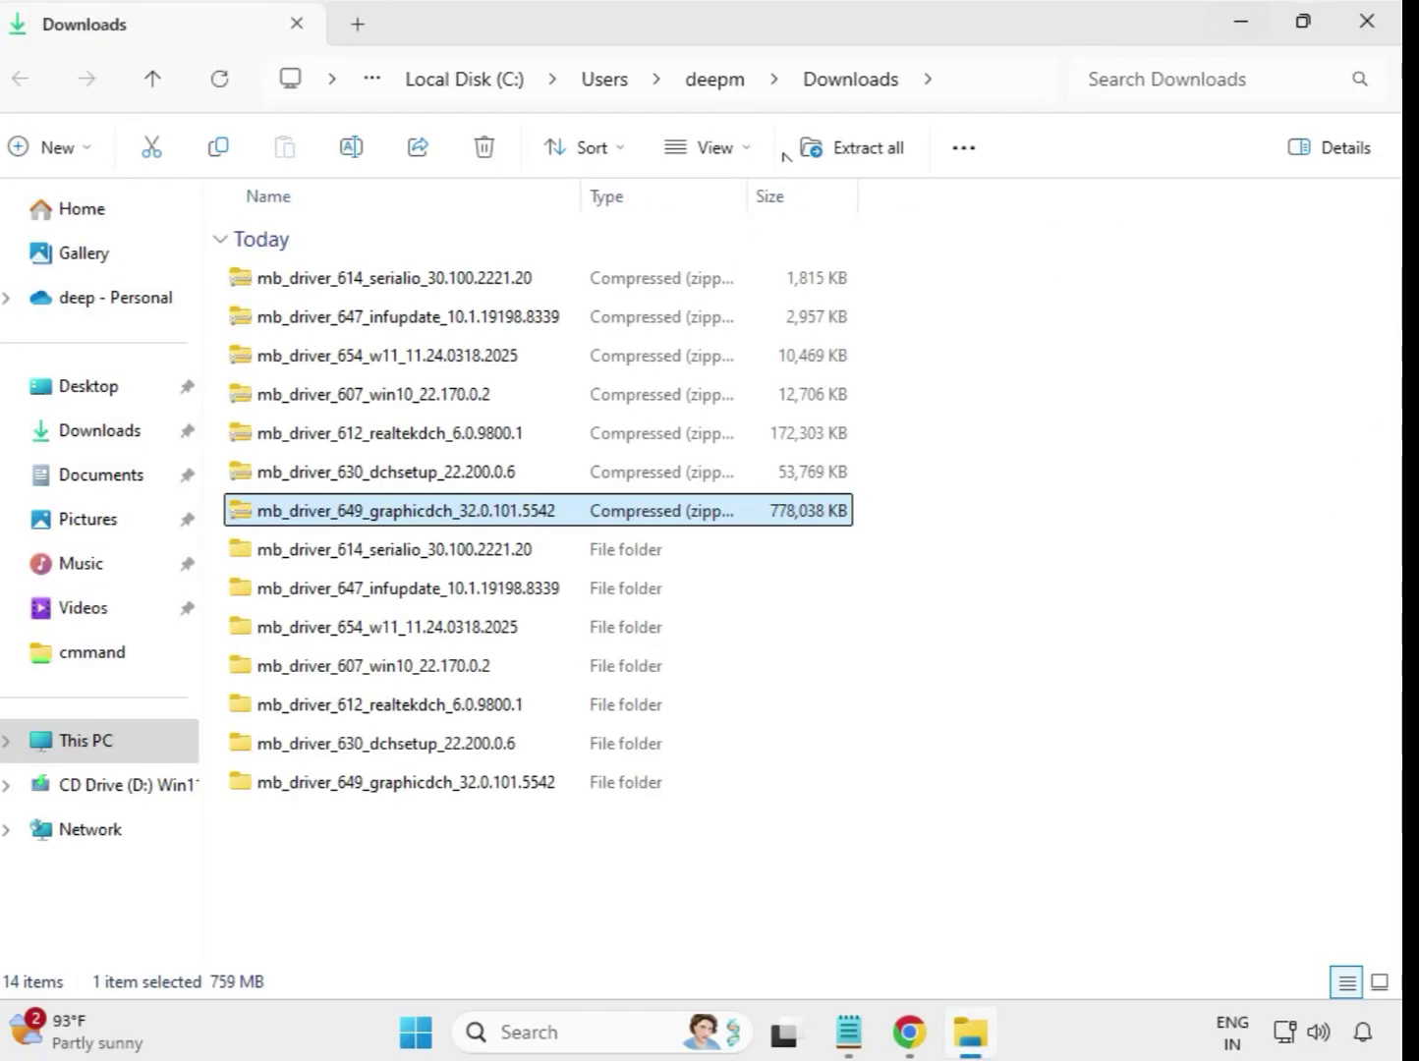
# Refresh the Downloads folder listing, briefly select the seven extracted driver folders together and clear the selection.
pyautogui.click(926, 818)
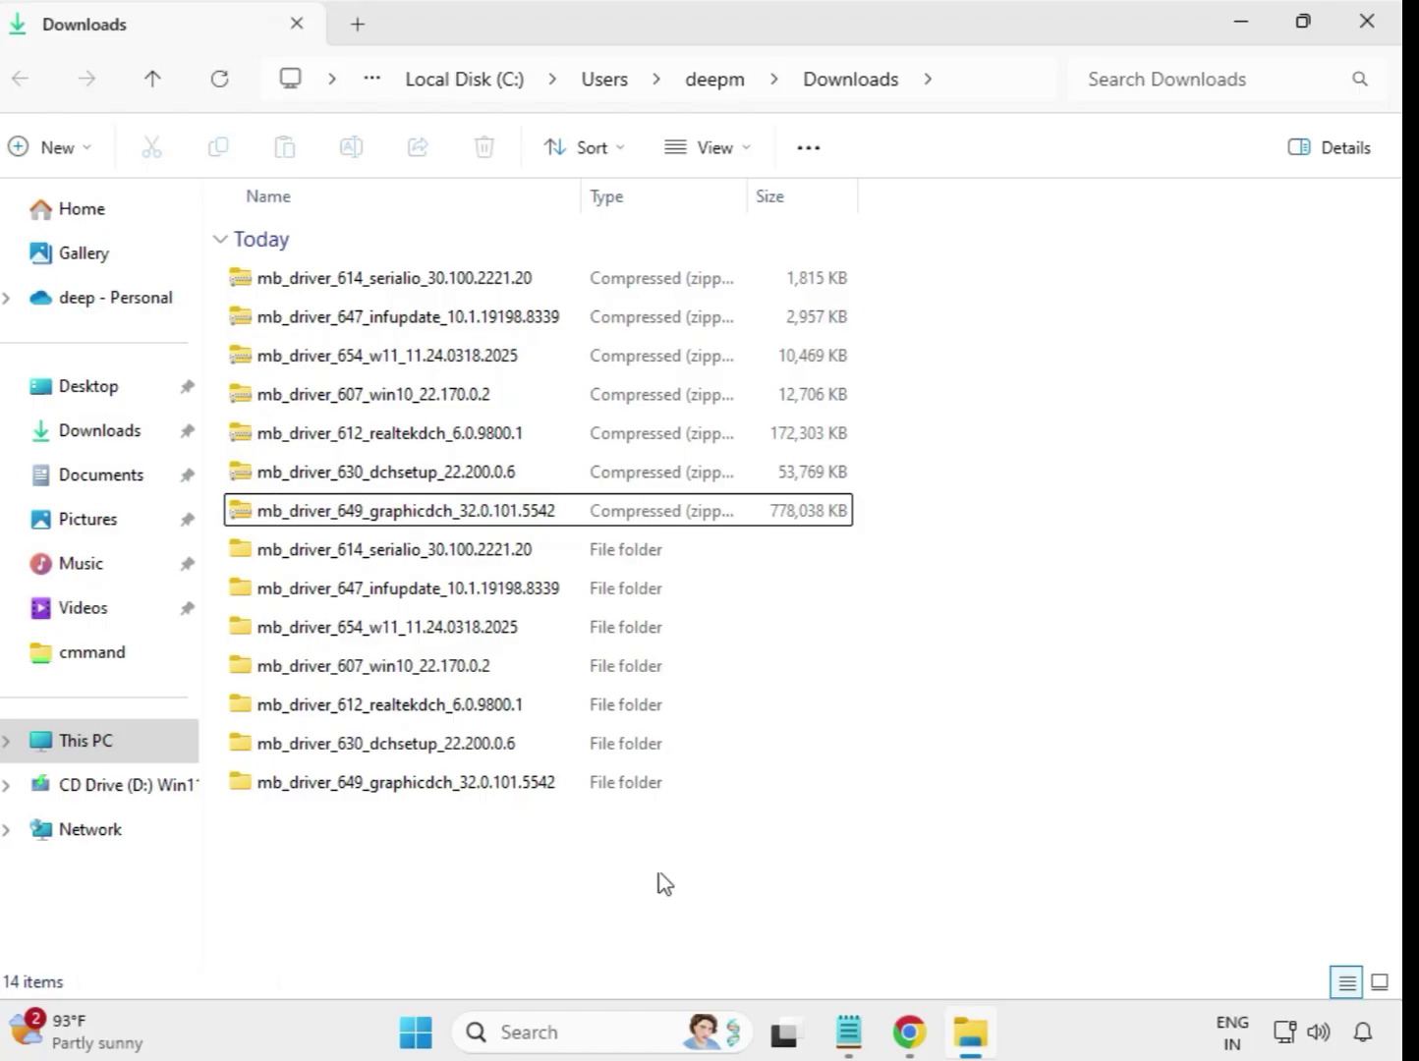
pyautogui.rightClick(526, 855)
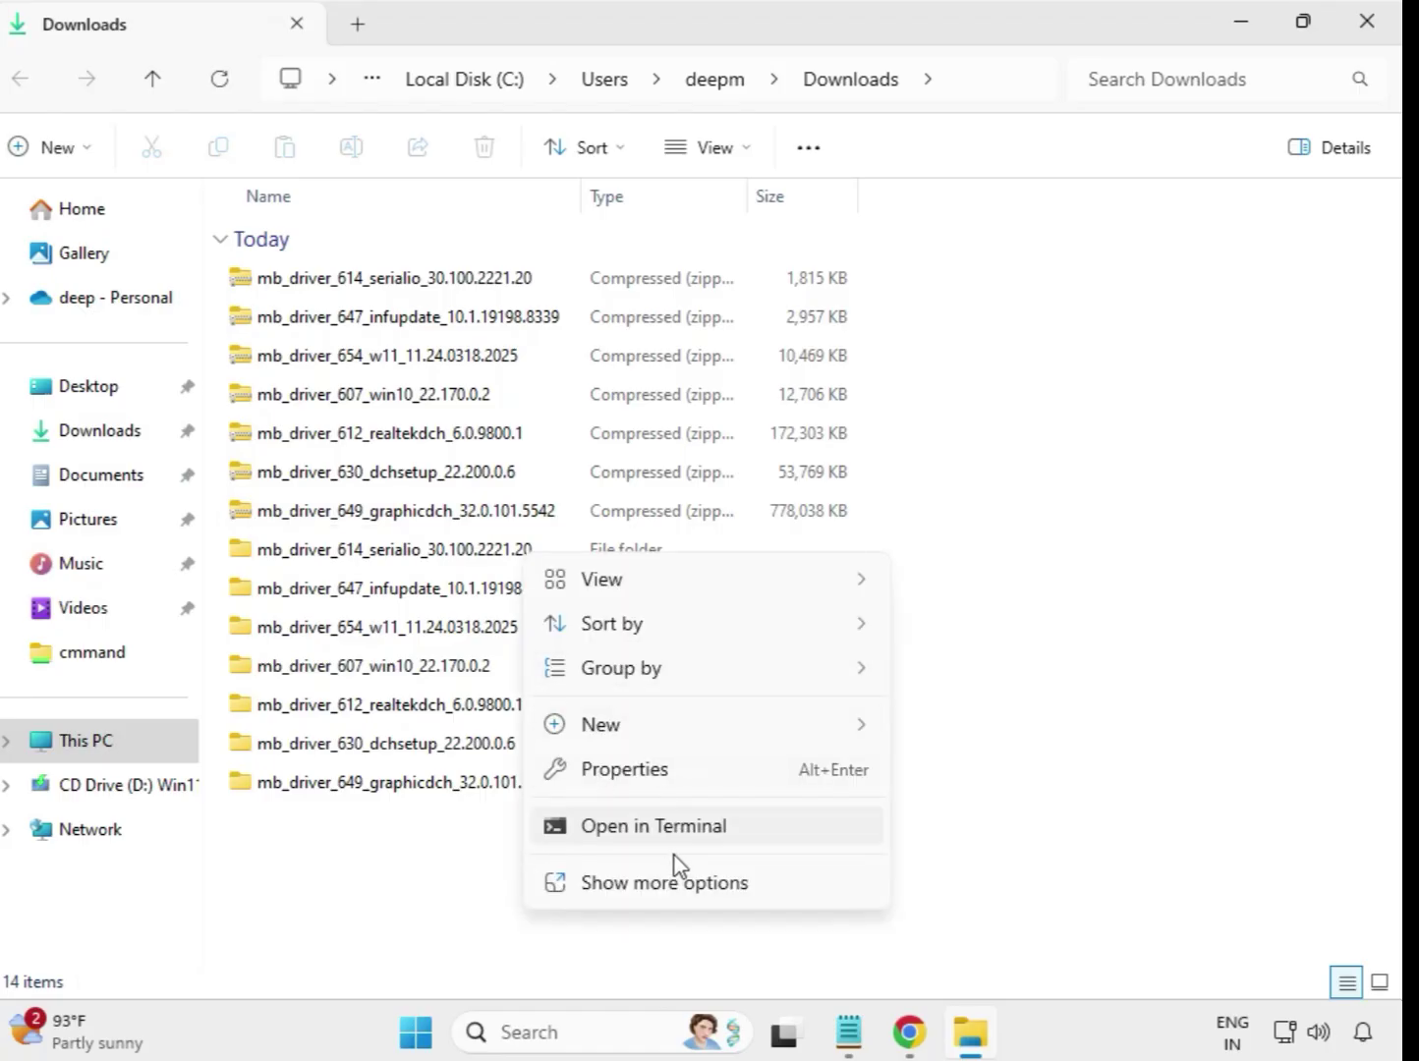
pyautogui.click(681, 884)
pyautogui.click(614, 589)
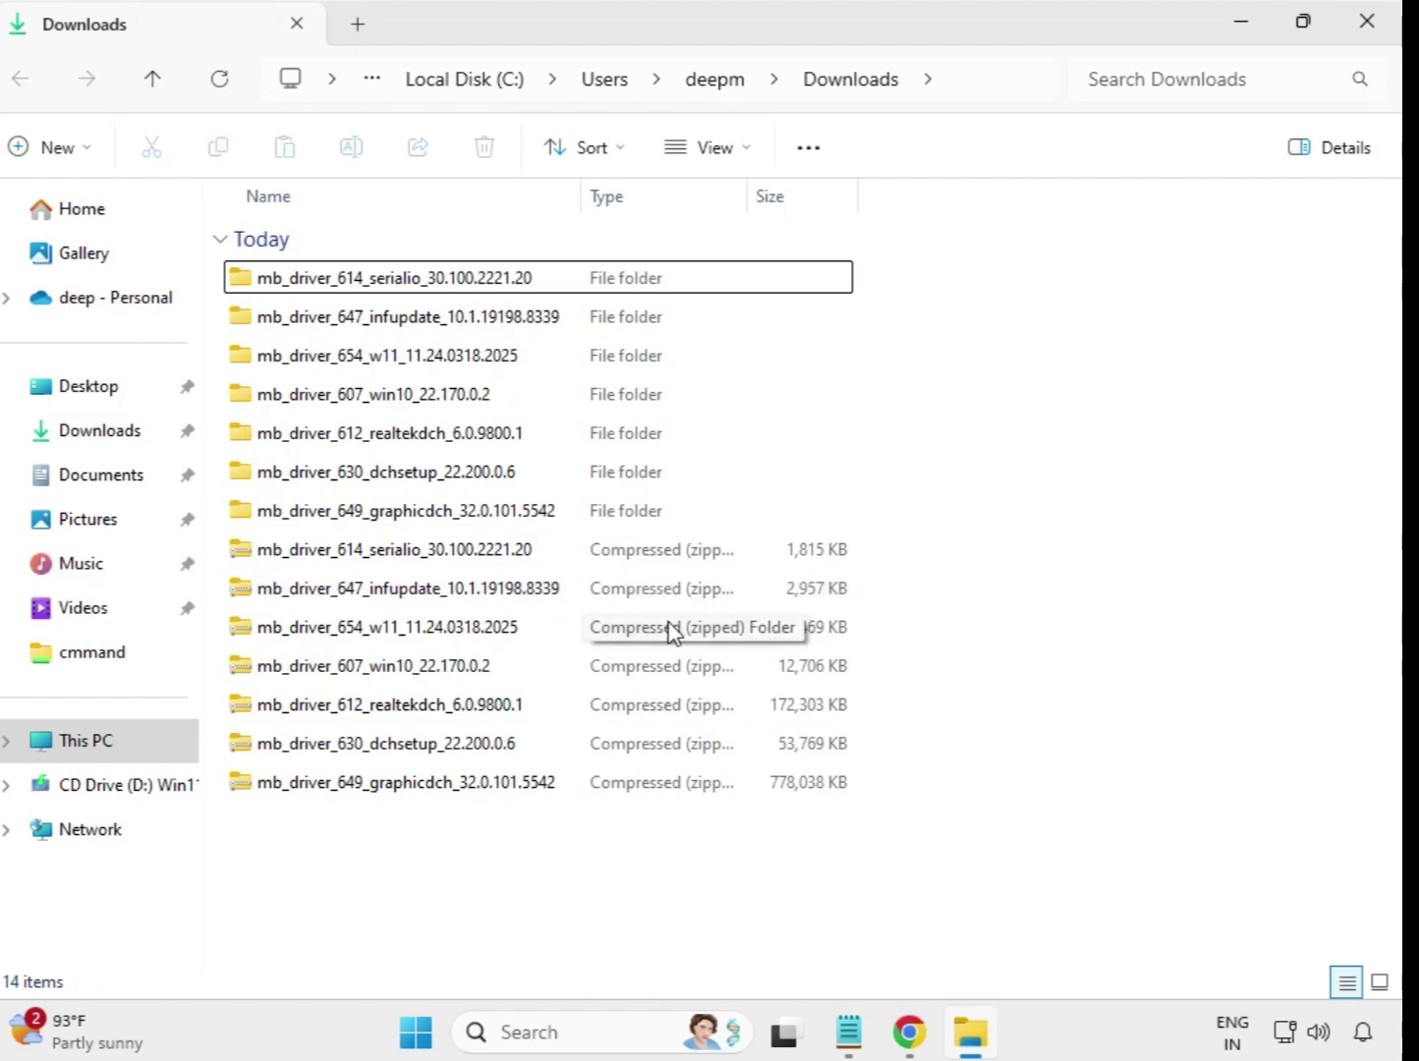
pyautogui.moveTo(869, 509); pyautogui.dragTo(539, 269)
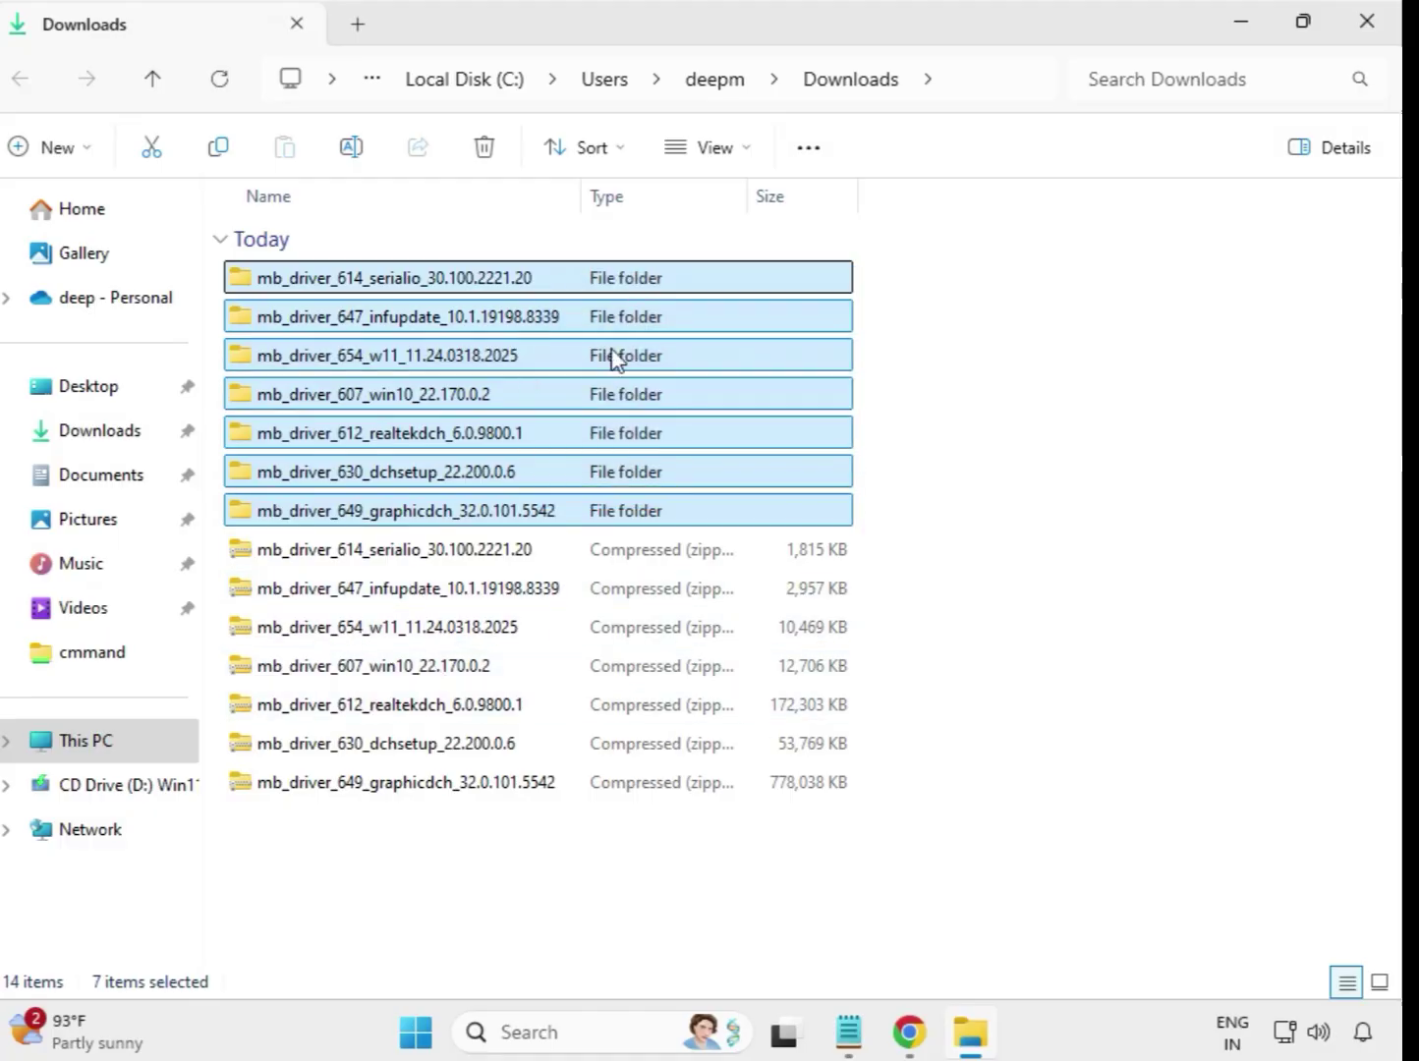
pyautogui.click(919, 342)
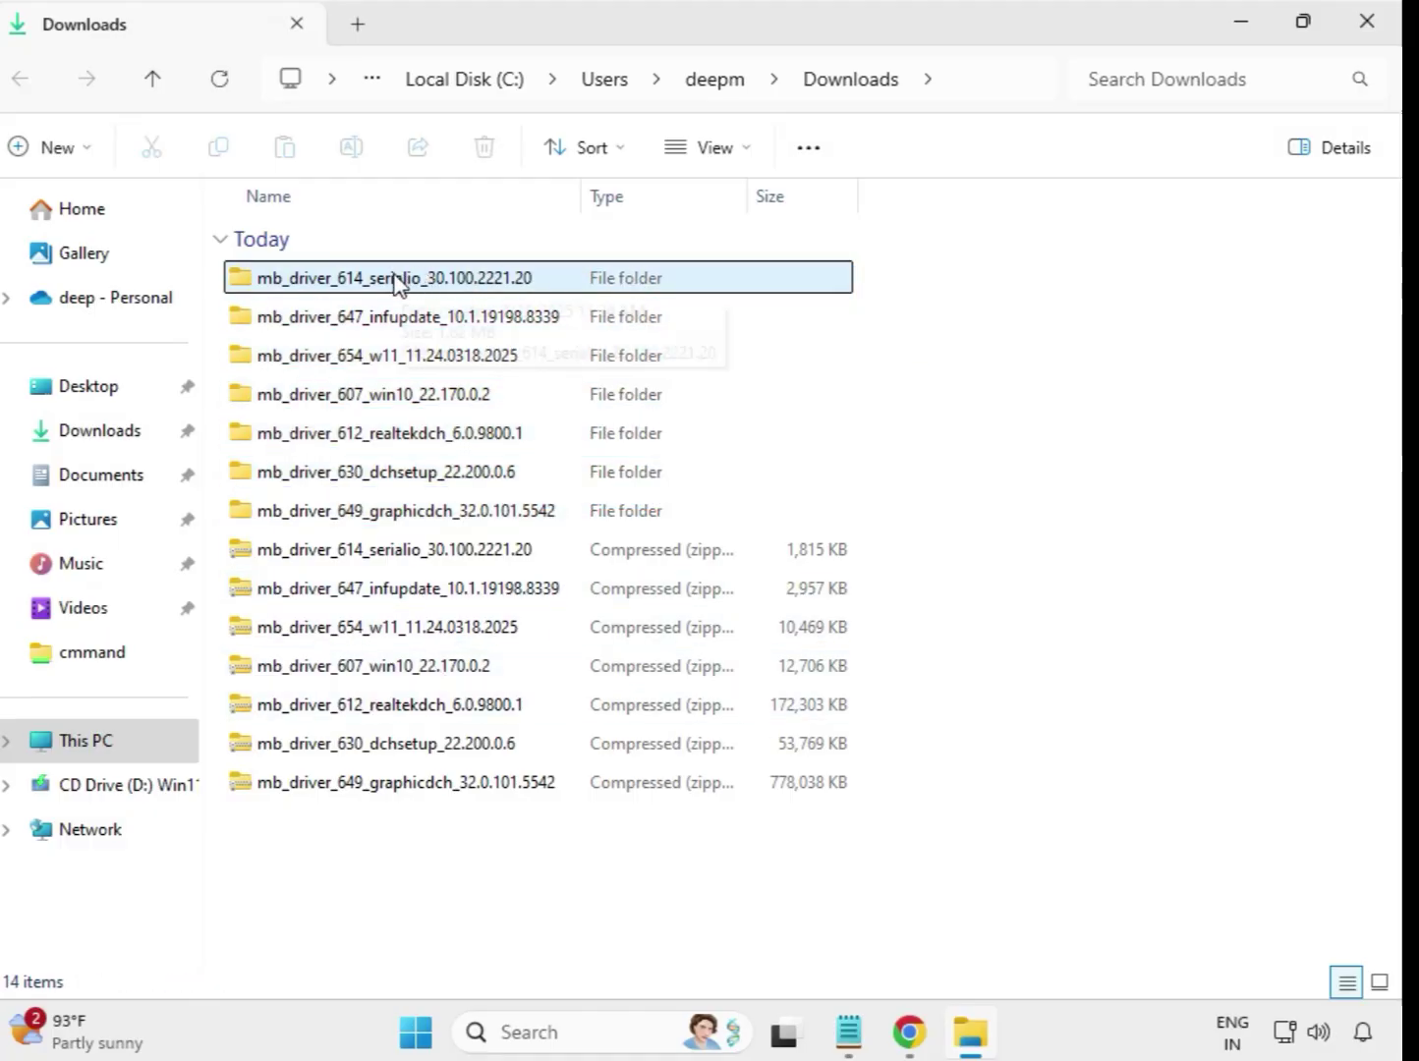
# Run the mb_driver_614_serialio_30.100.2221.20 installer from its extracted folder as administrator and allow it to make changes to the device.
pyautogui.doubleClick(396, 280)
pyautogui.click(374, 291)
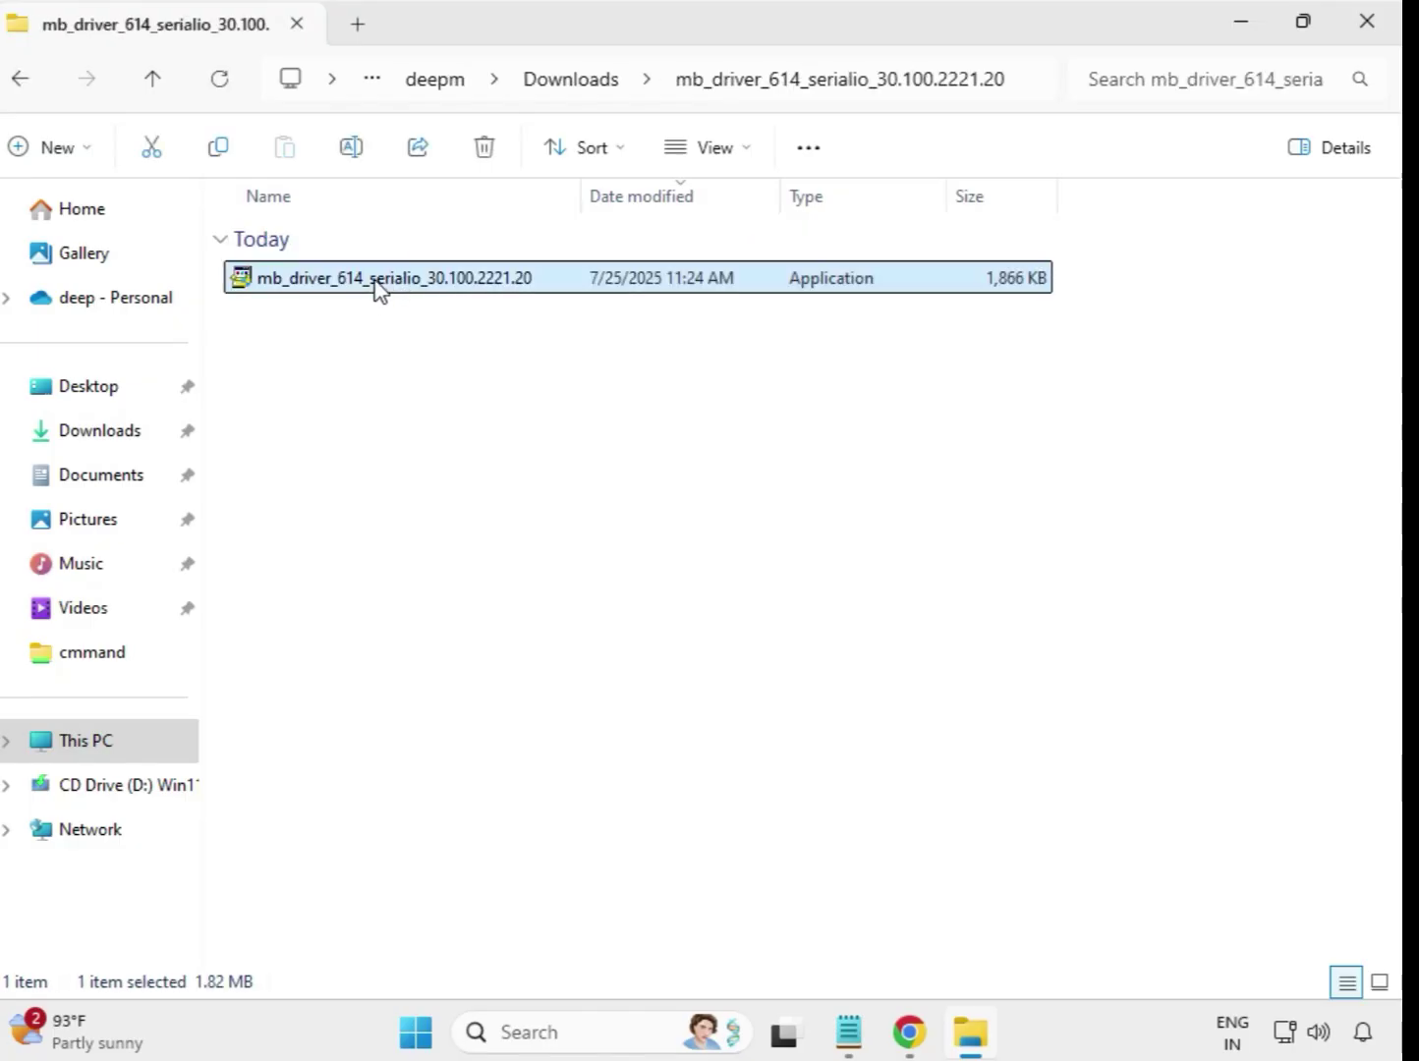
pyautogui.rightClick(378, 291)
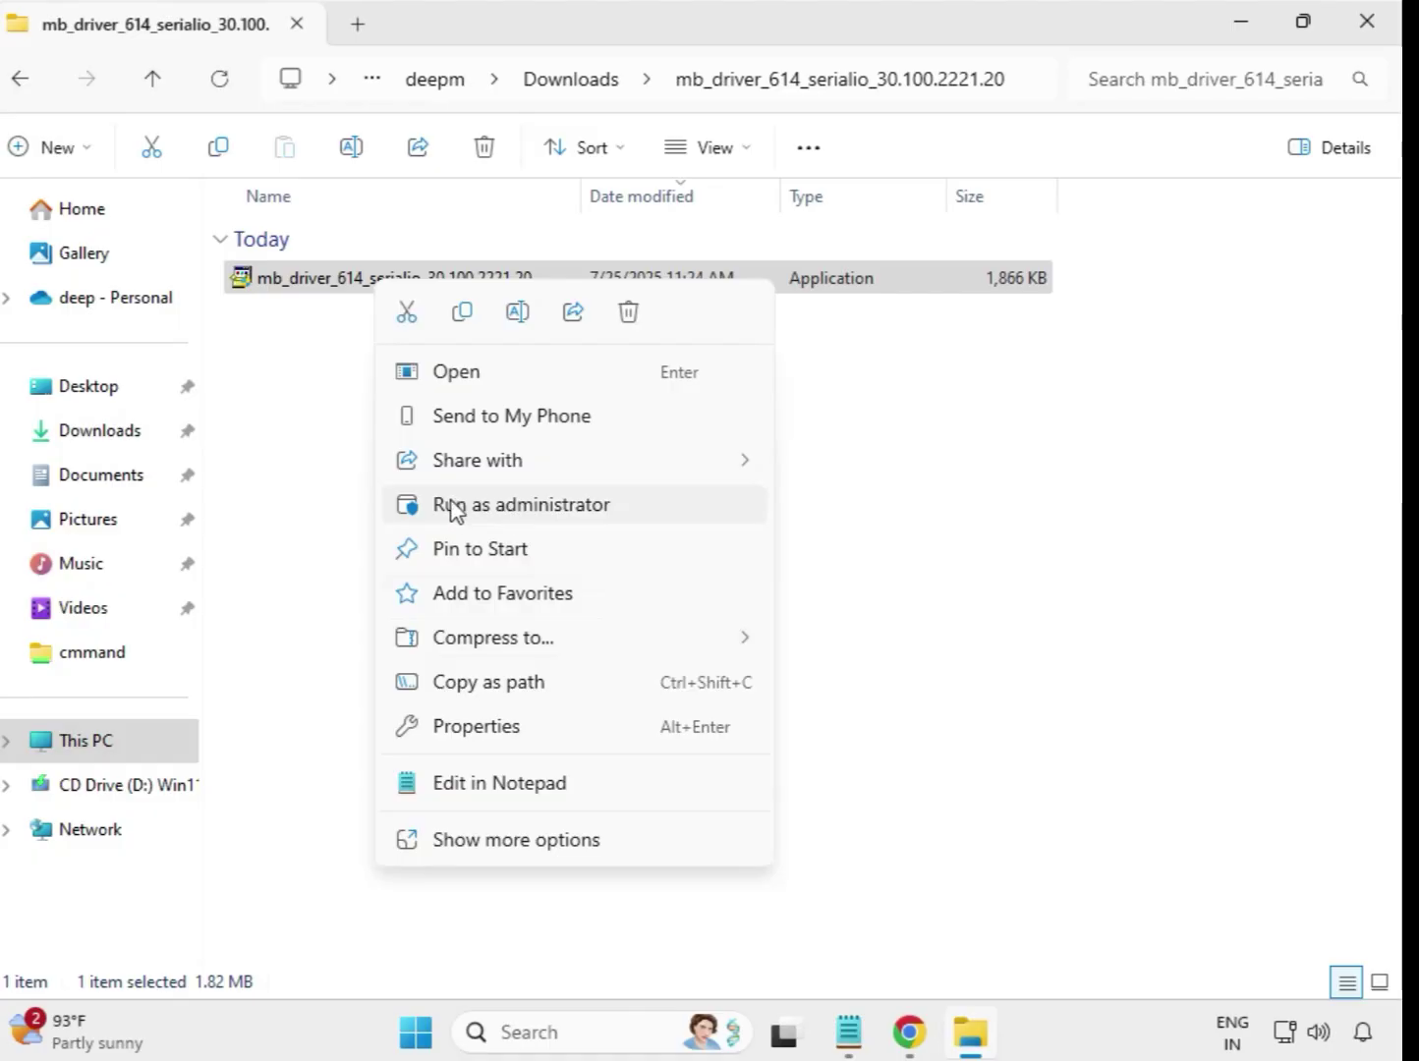
pyautogui.click(503, 505)
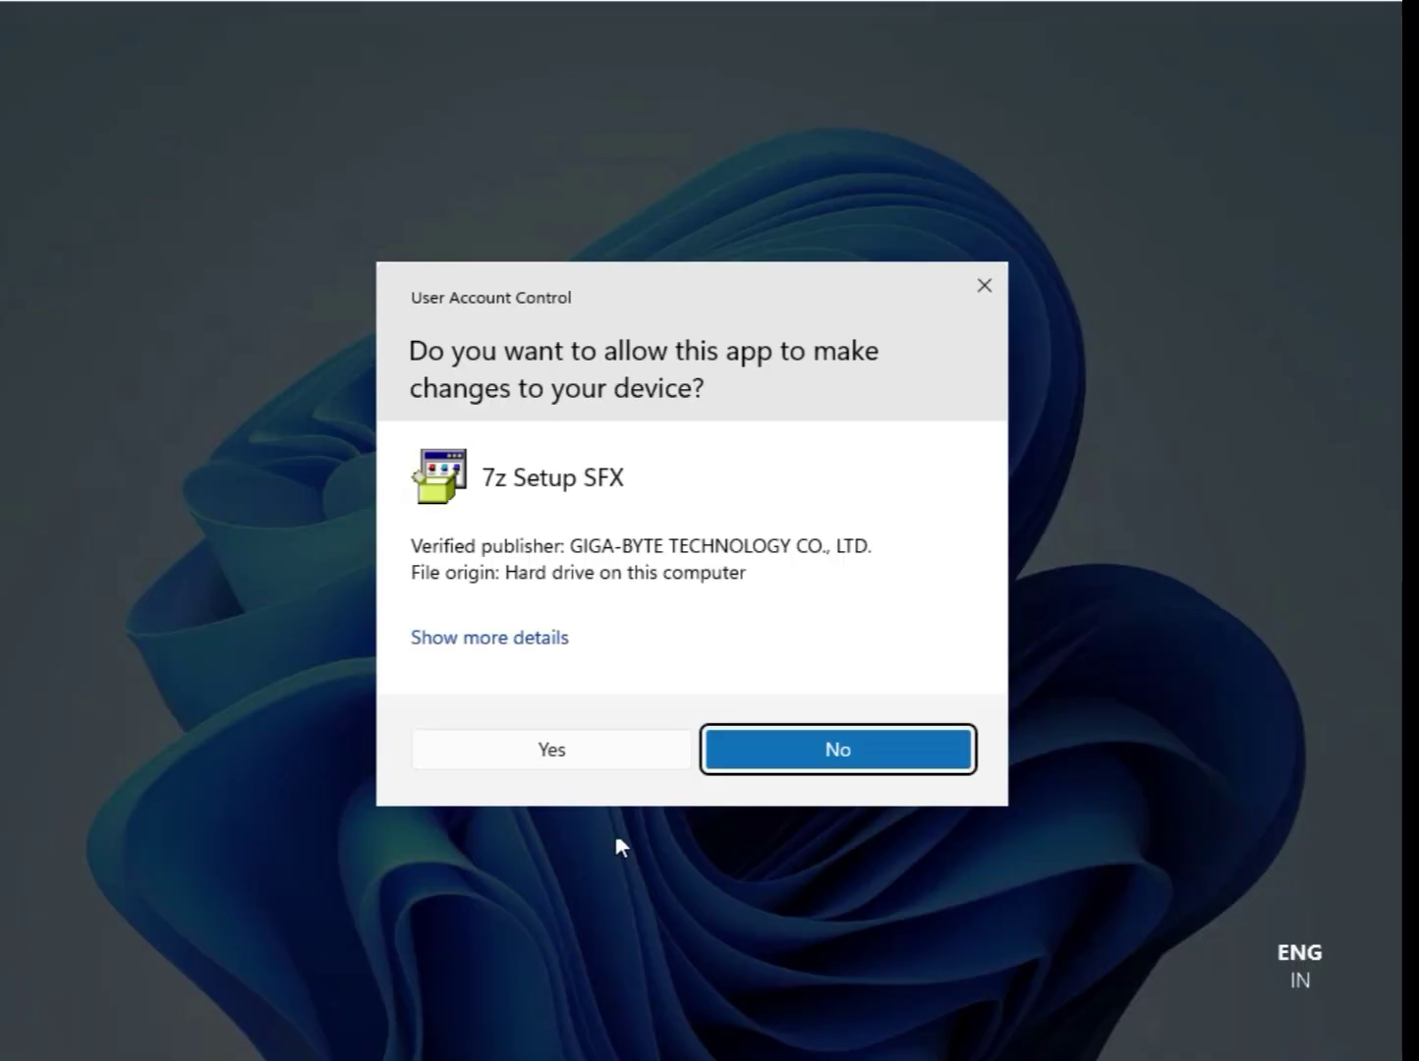
pyautogui.click(567, 749)
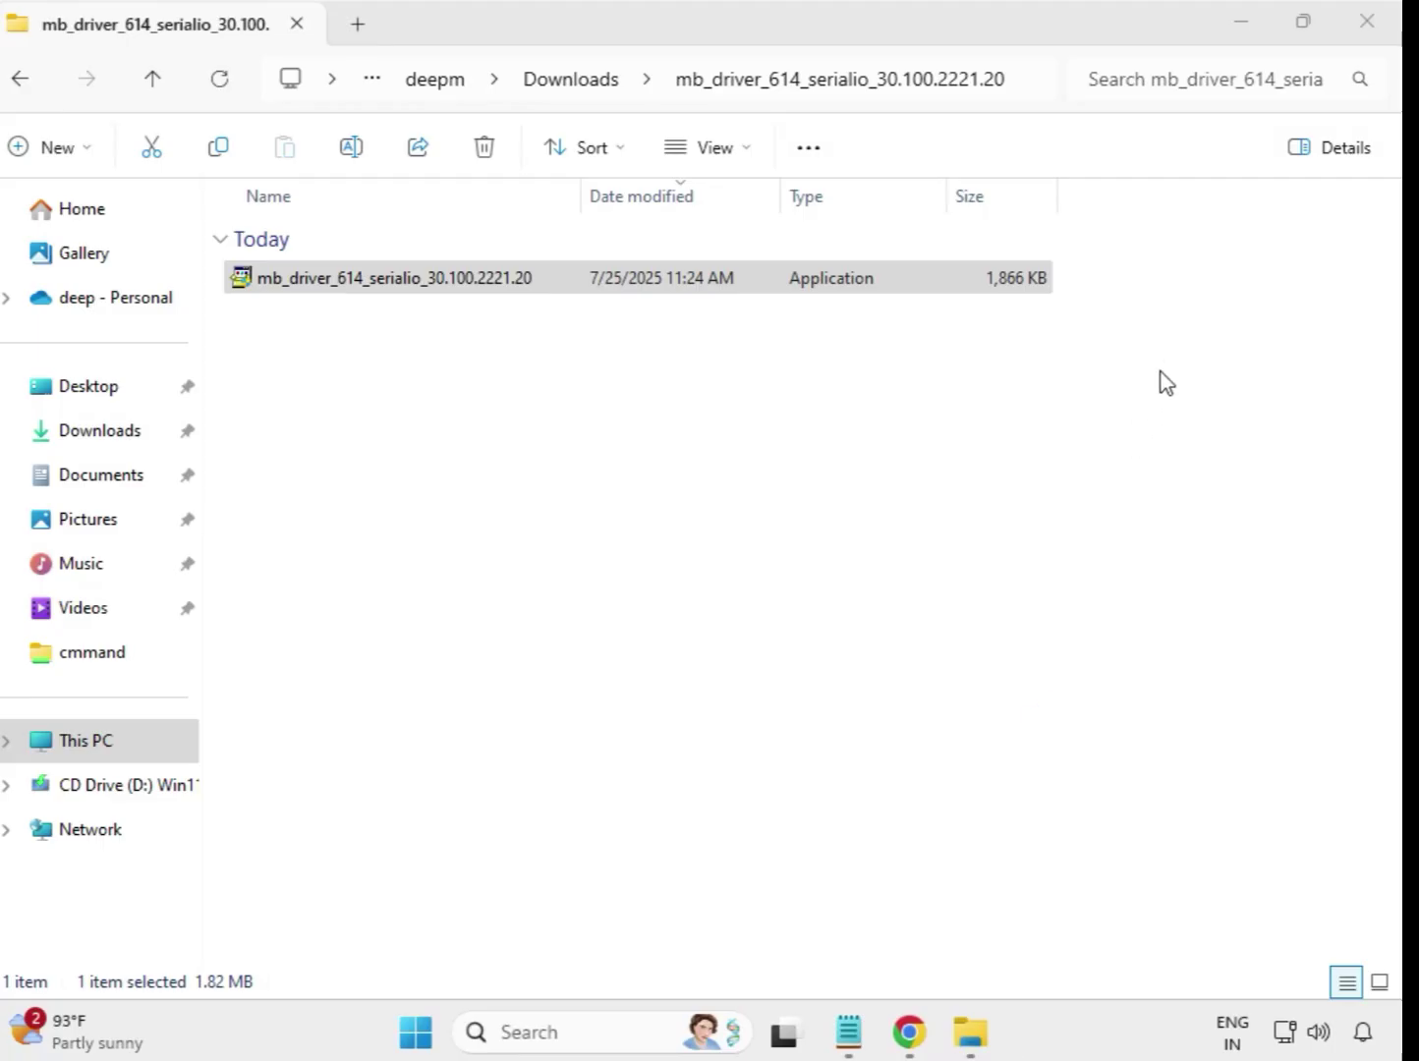
pyautogui.click(681, 364)
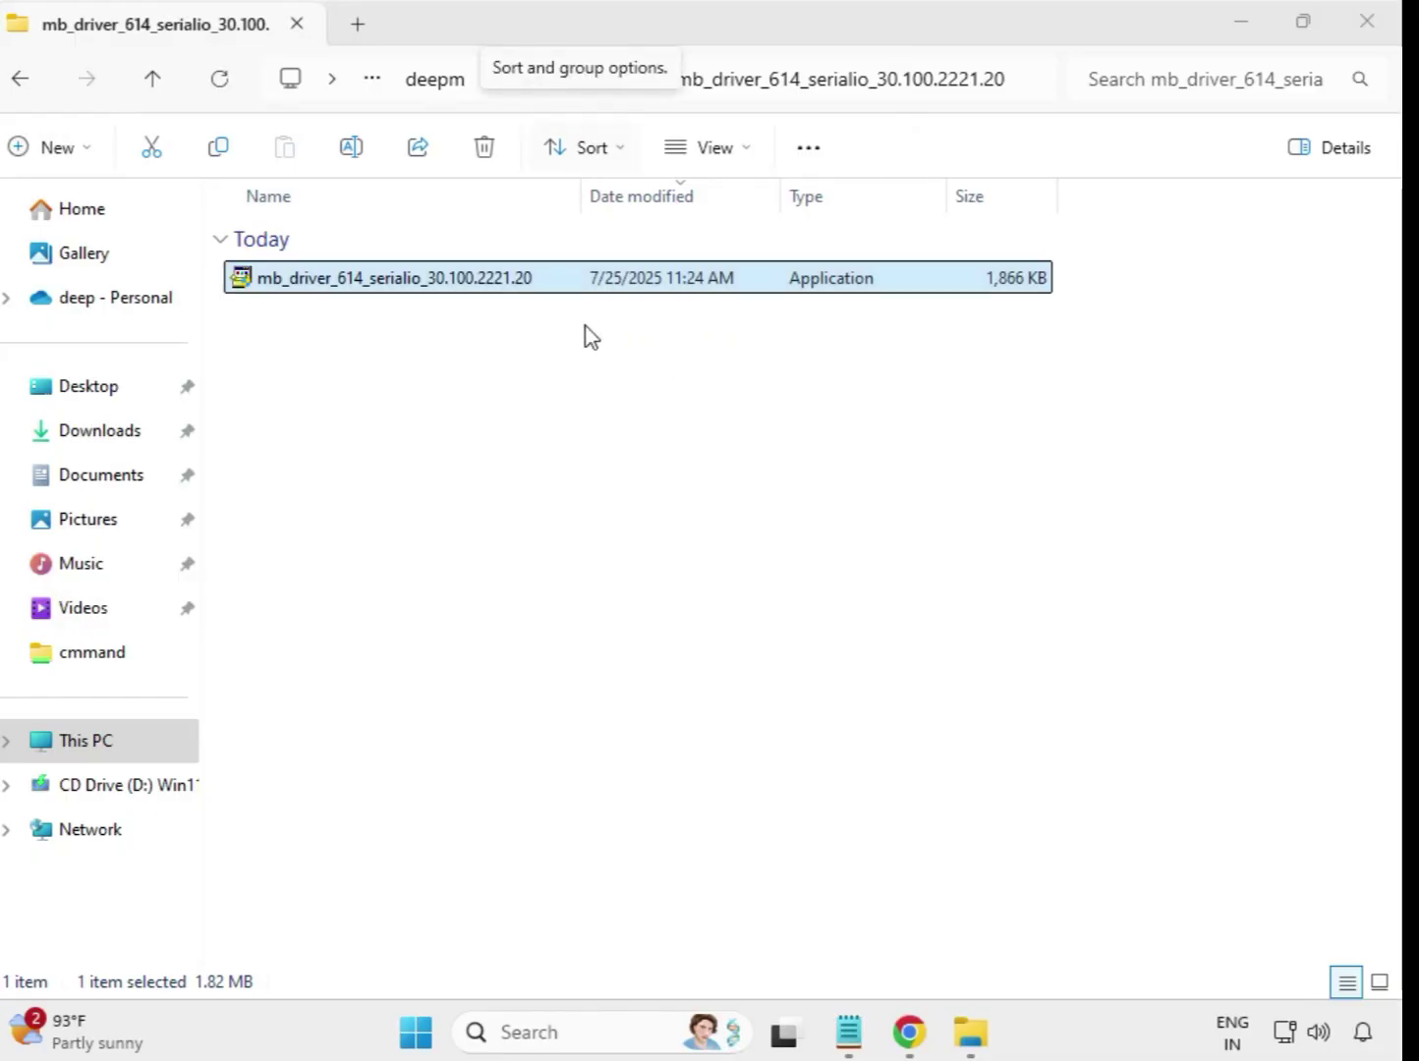
# Run the mb_driver_647_infupdate_10.1.19198.8339 installer from its extracted folder in Downloads as administrator and allow it to make changes to the device.
pyautogui.click(25, 82)
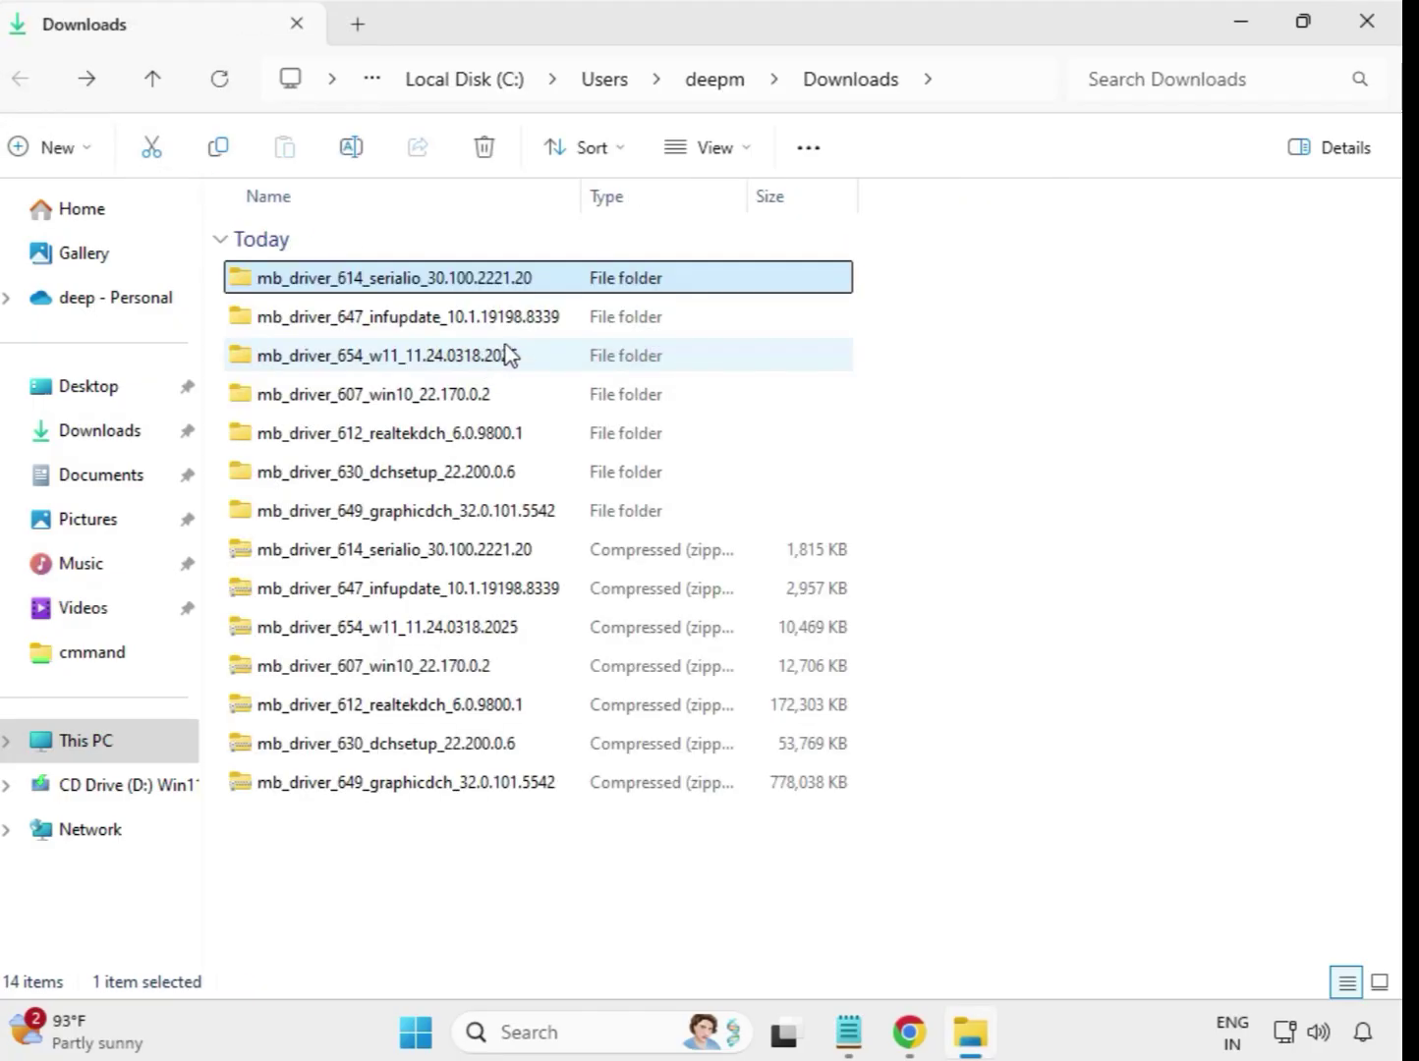
pyautogui.doubleClick(470, 319)
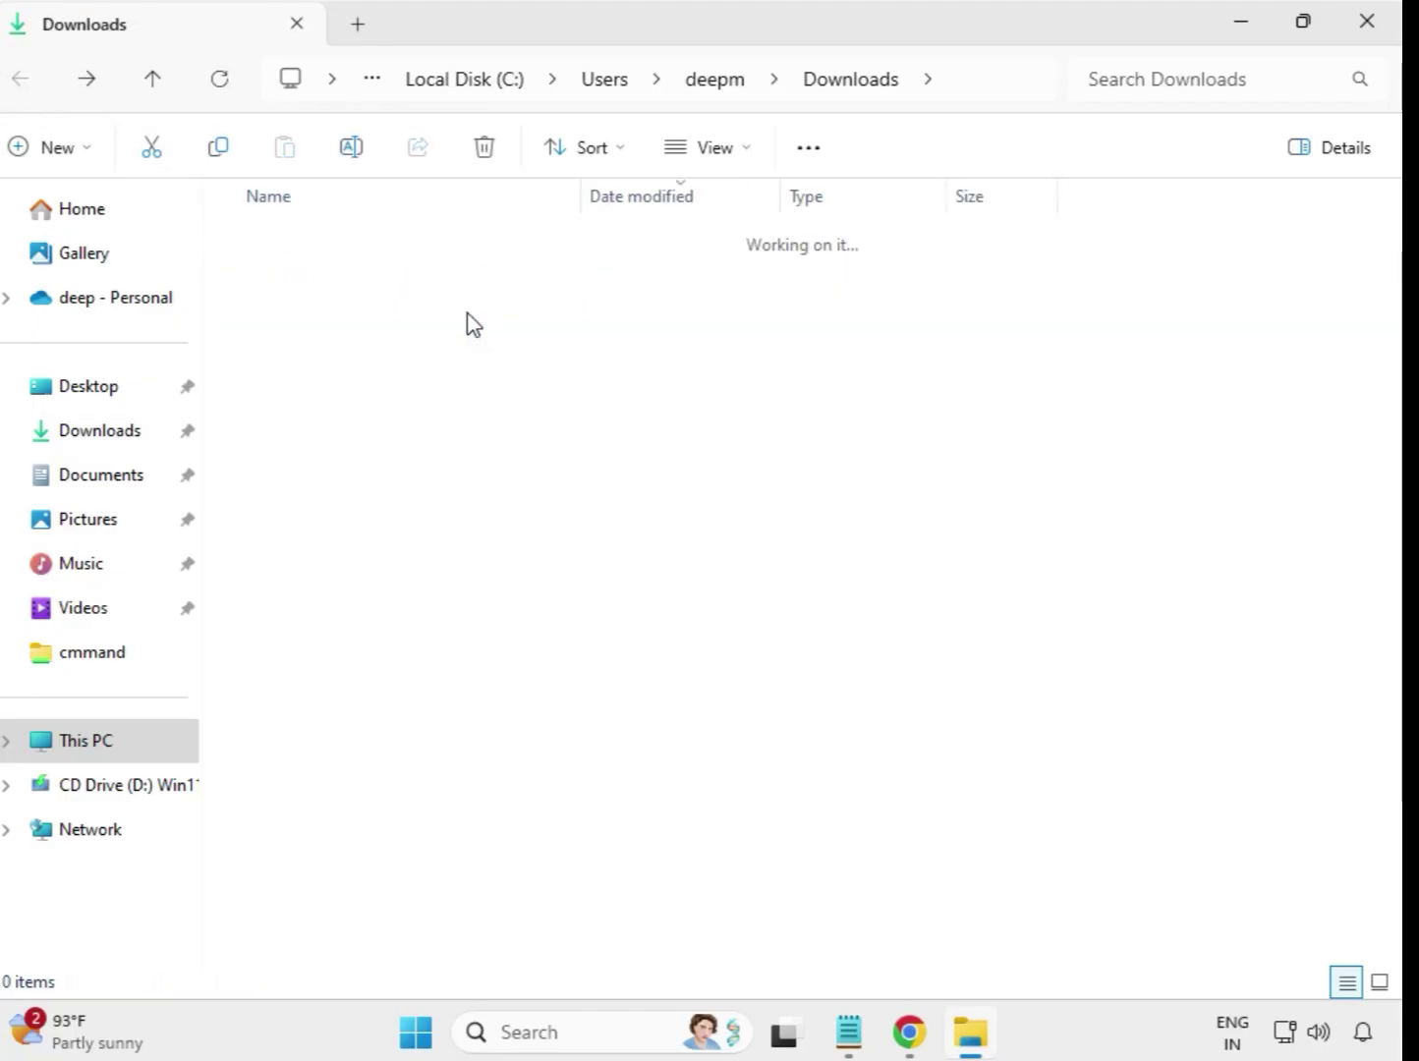
pyautogui.click(471, 286)
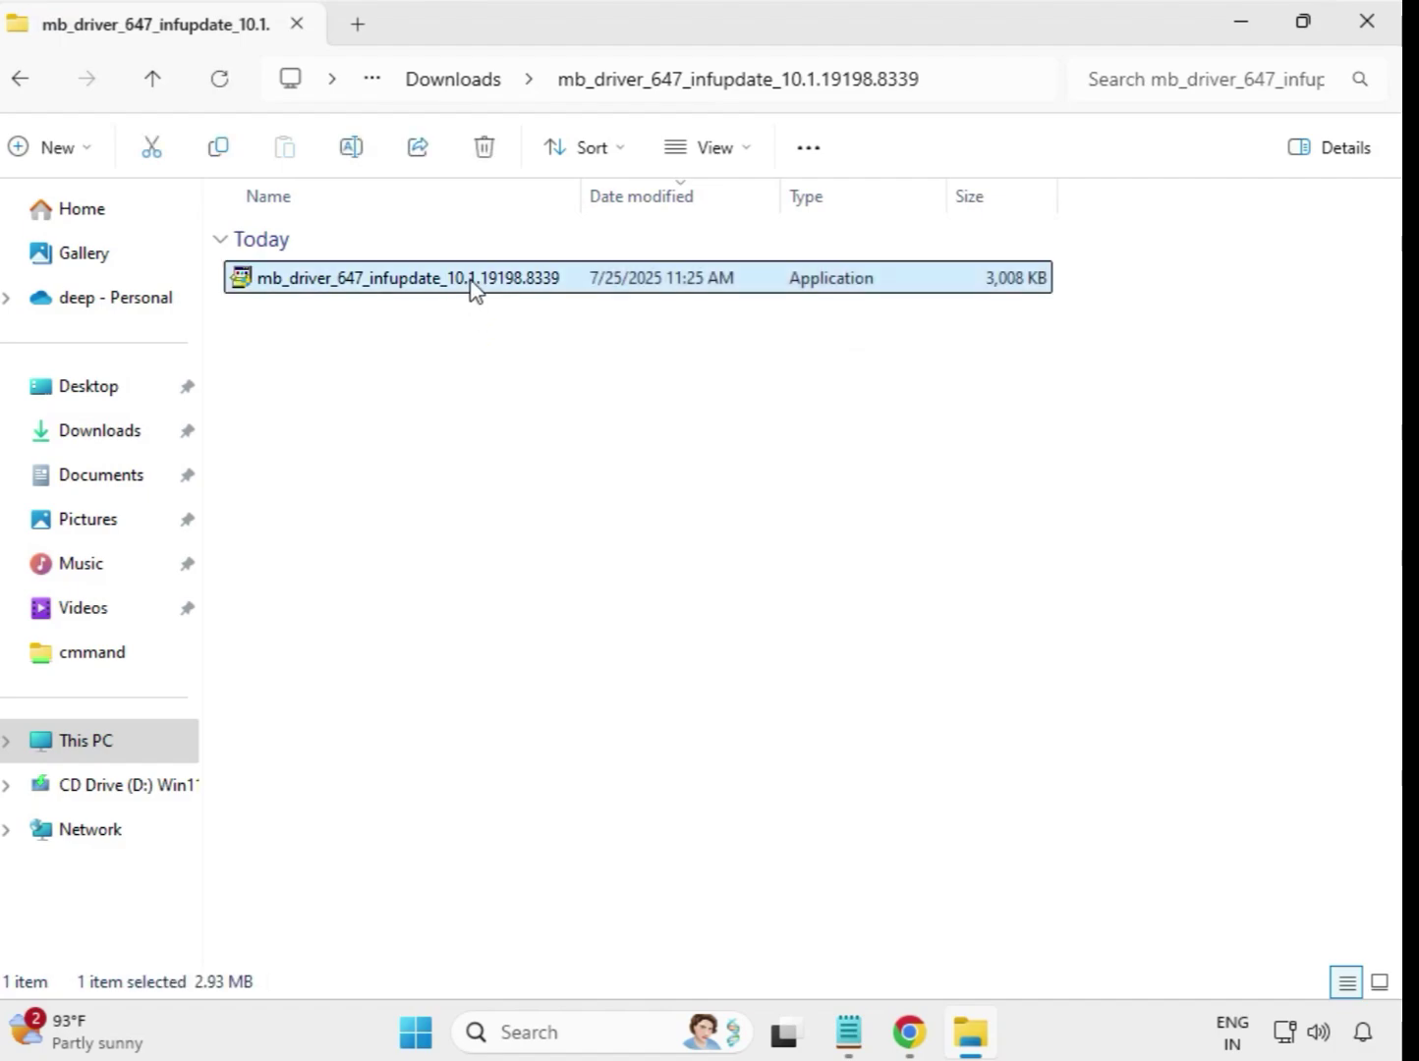
pyautogui.rightClick(472, 286)
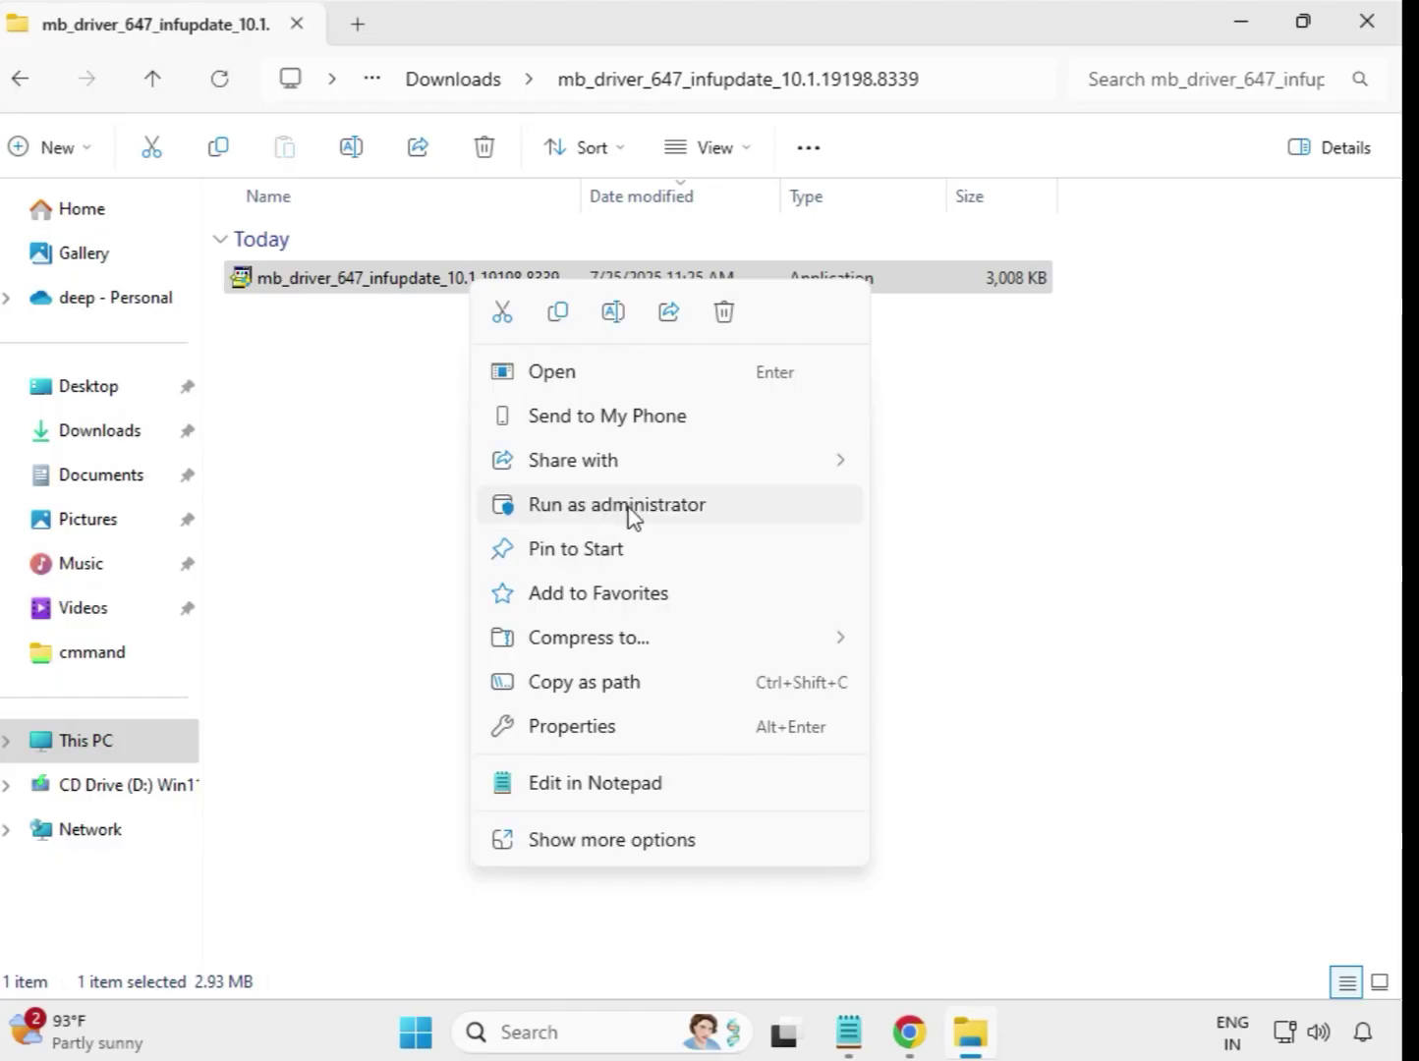
pyautogui.click(631, 508)
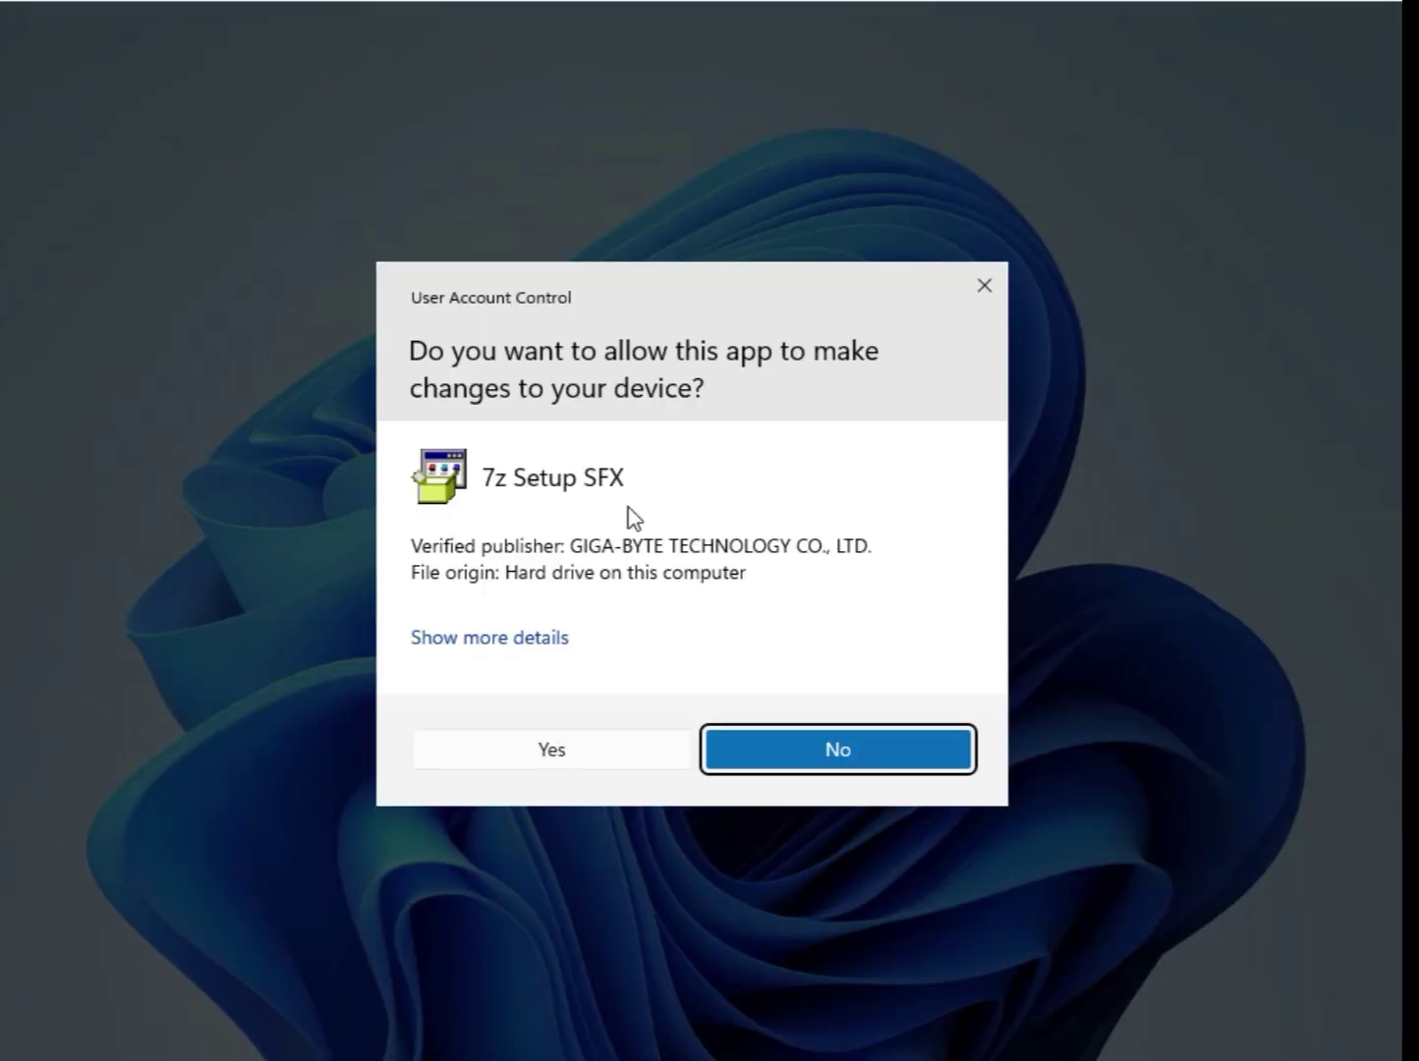
pyautogui.click(640, 757)
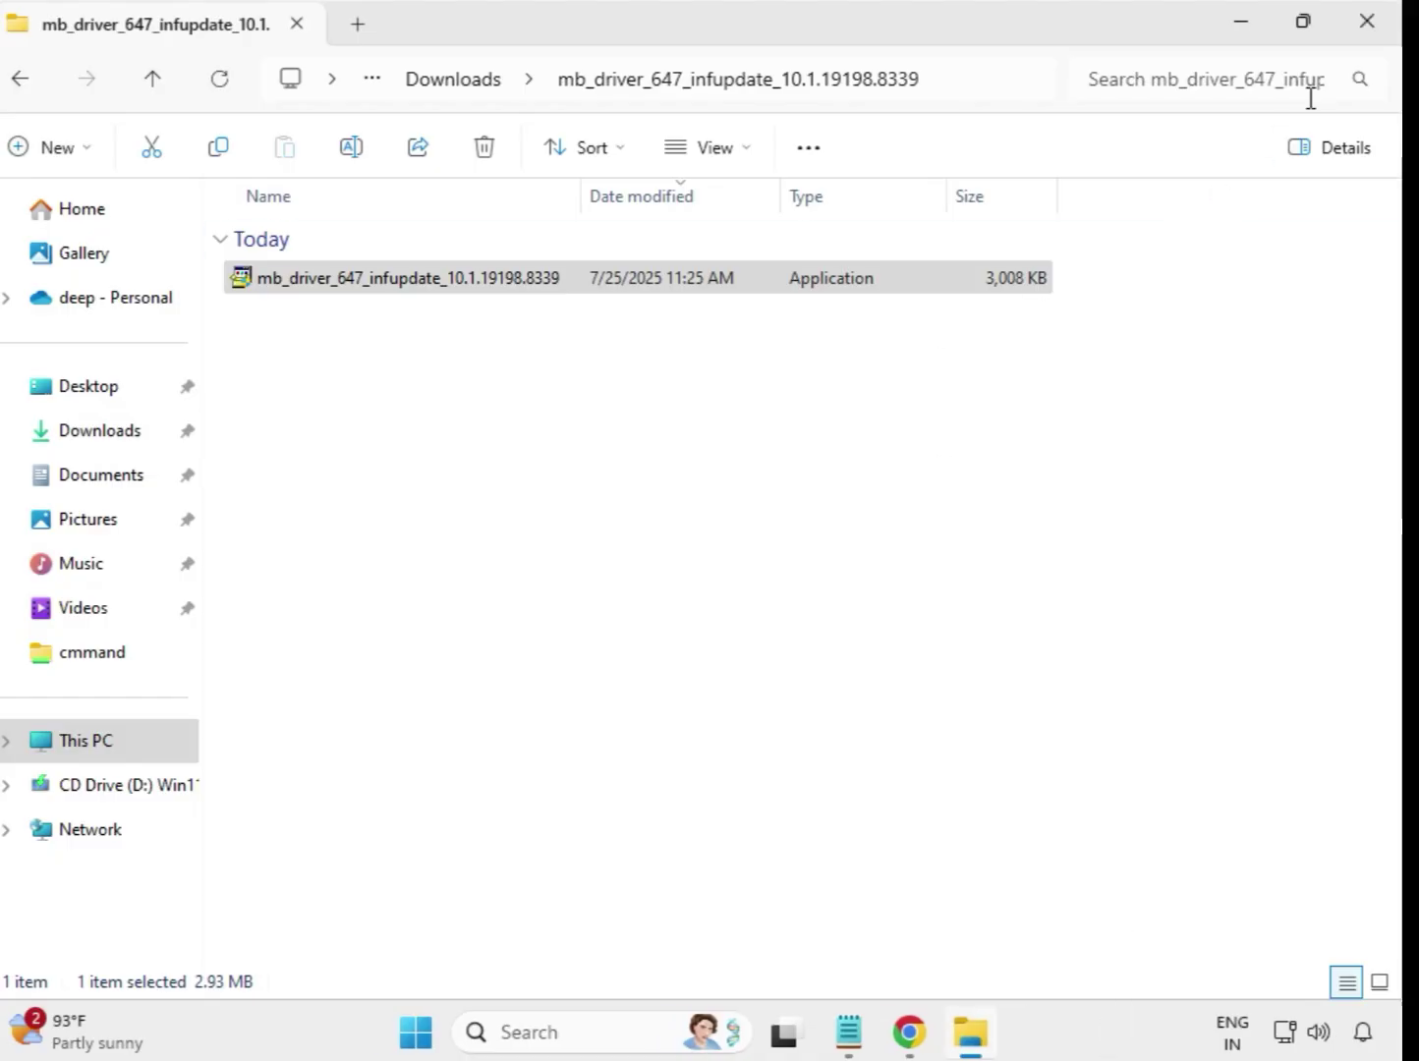
# Run the mb_driver_654_w11_11.24.0318.2025 installer from its extracted folder in Downloads as administrator and allow it to make changes to the device.
pyautogui.click(428, 86)
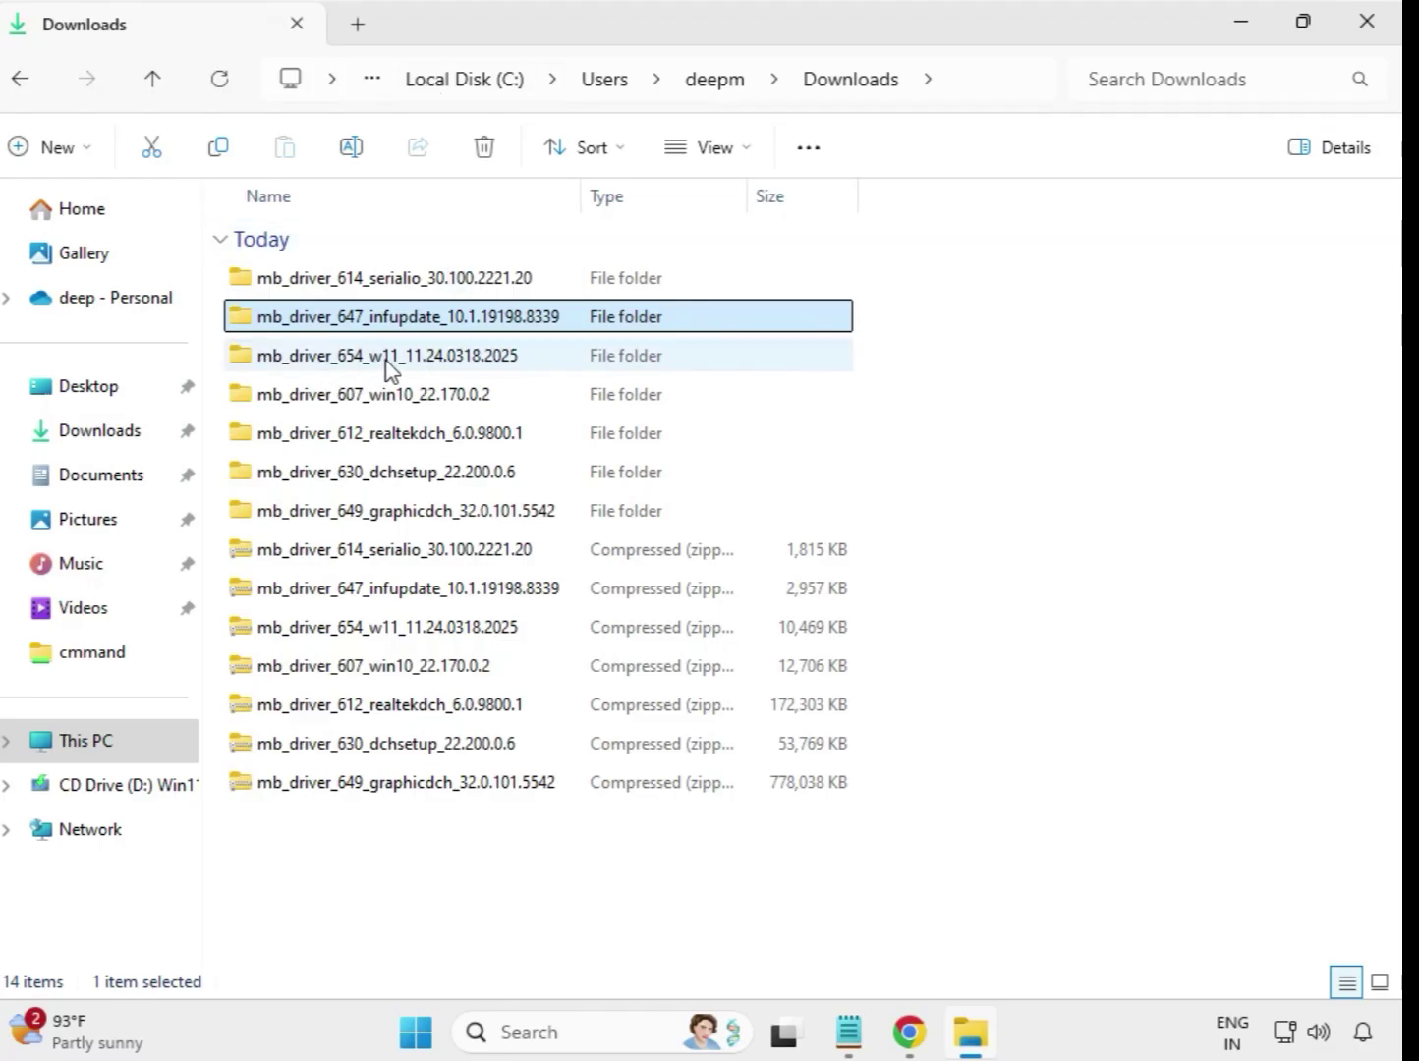
pyautogui.doubleClick(388, 362)
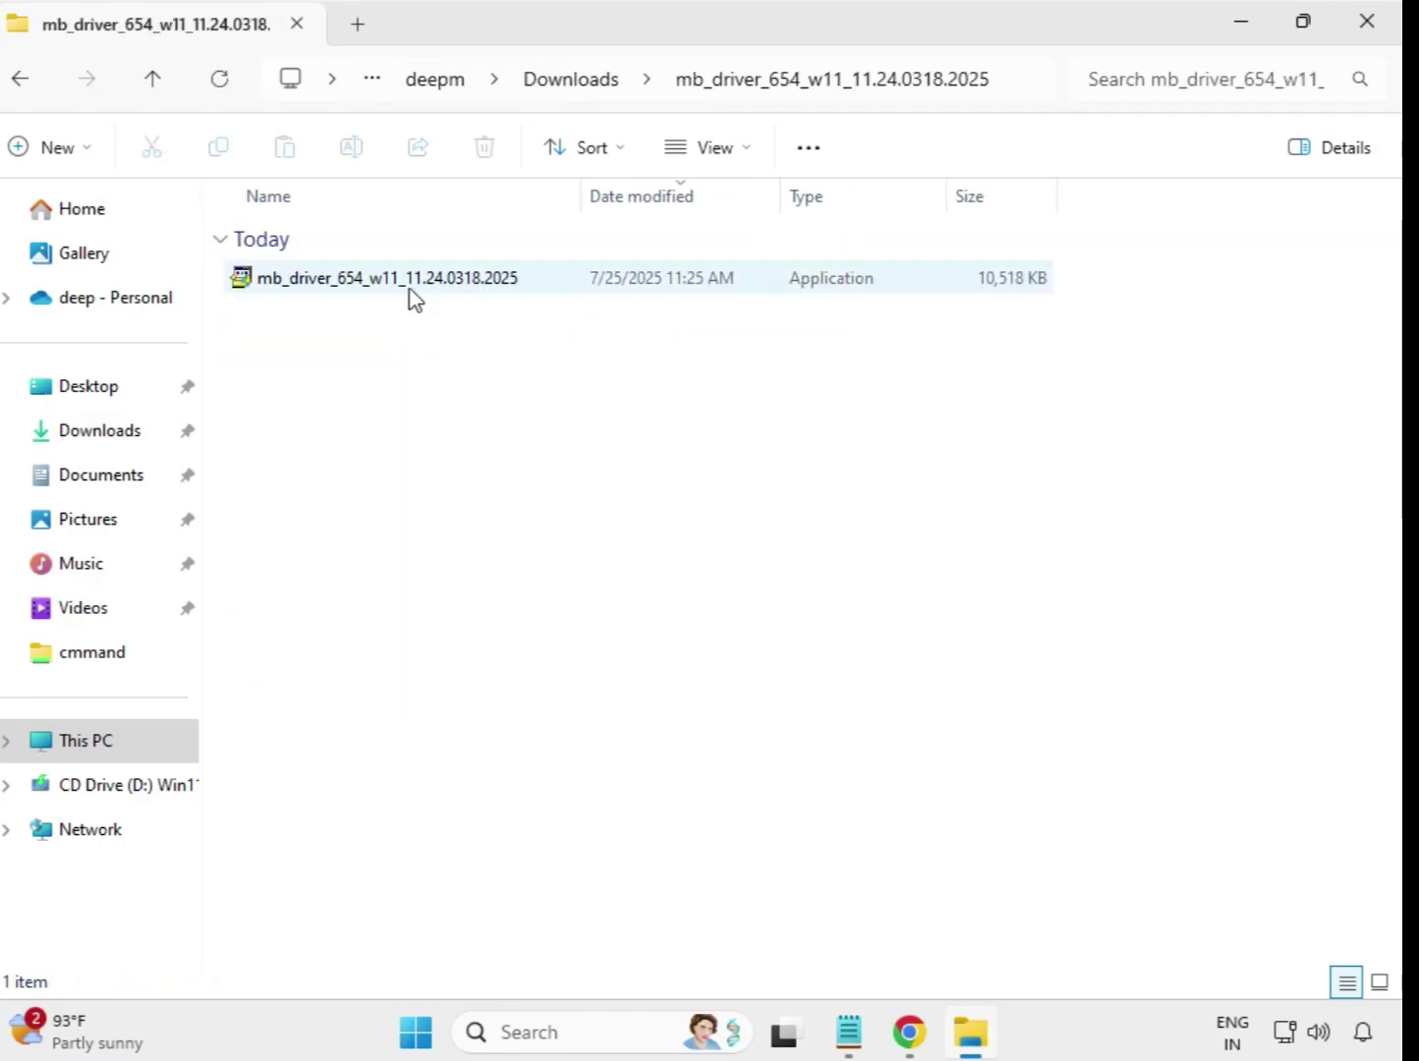
pyautogui.click(412, 285)
pyautogui.rightClick(413, 287)
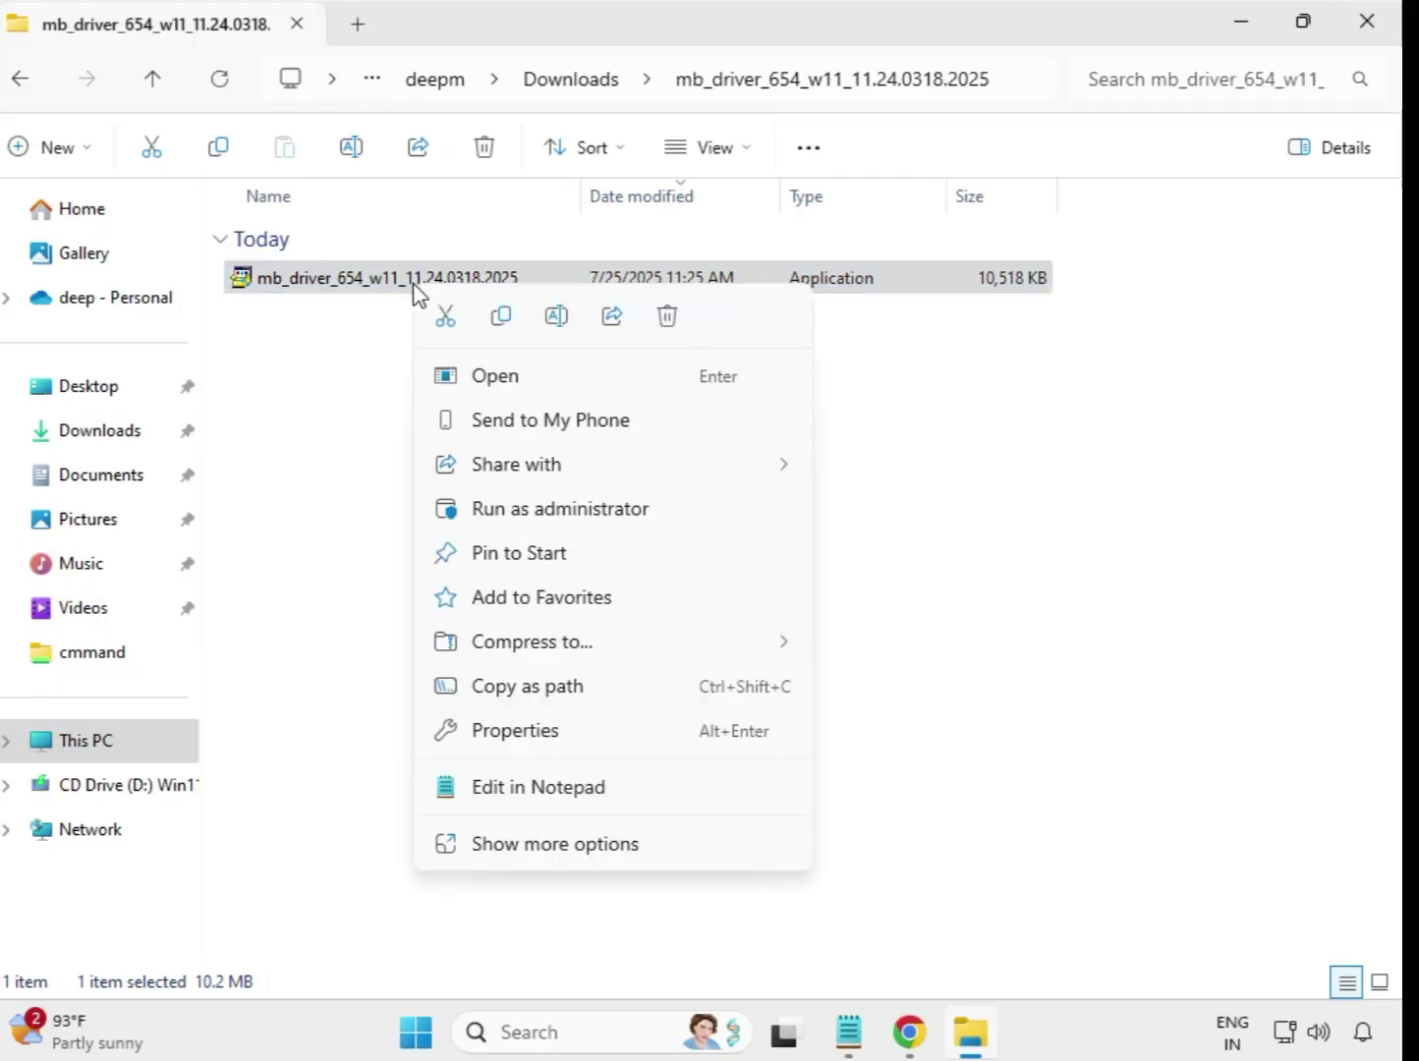
pyautogui.click(546, 508)
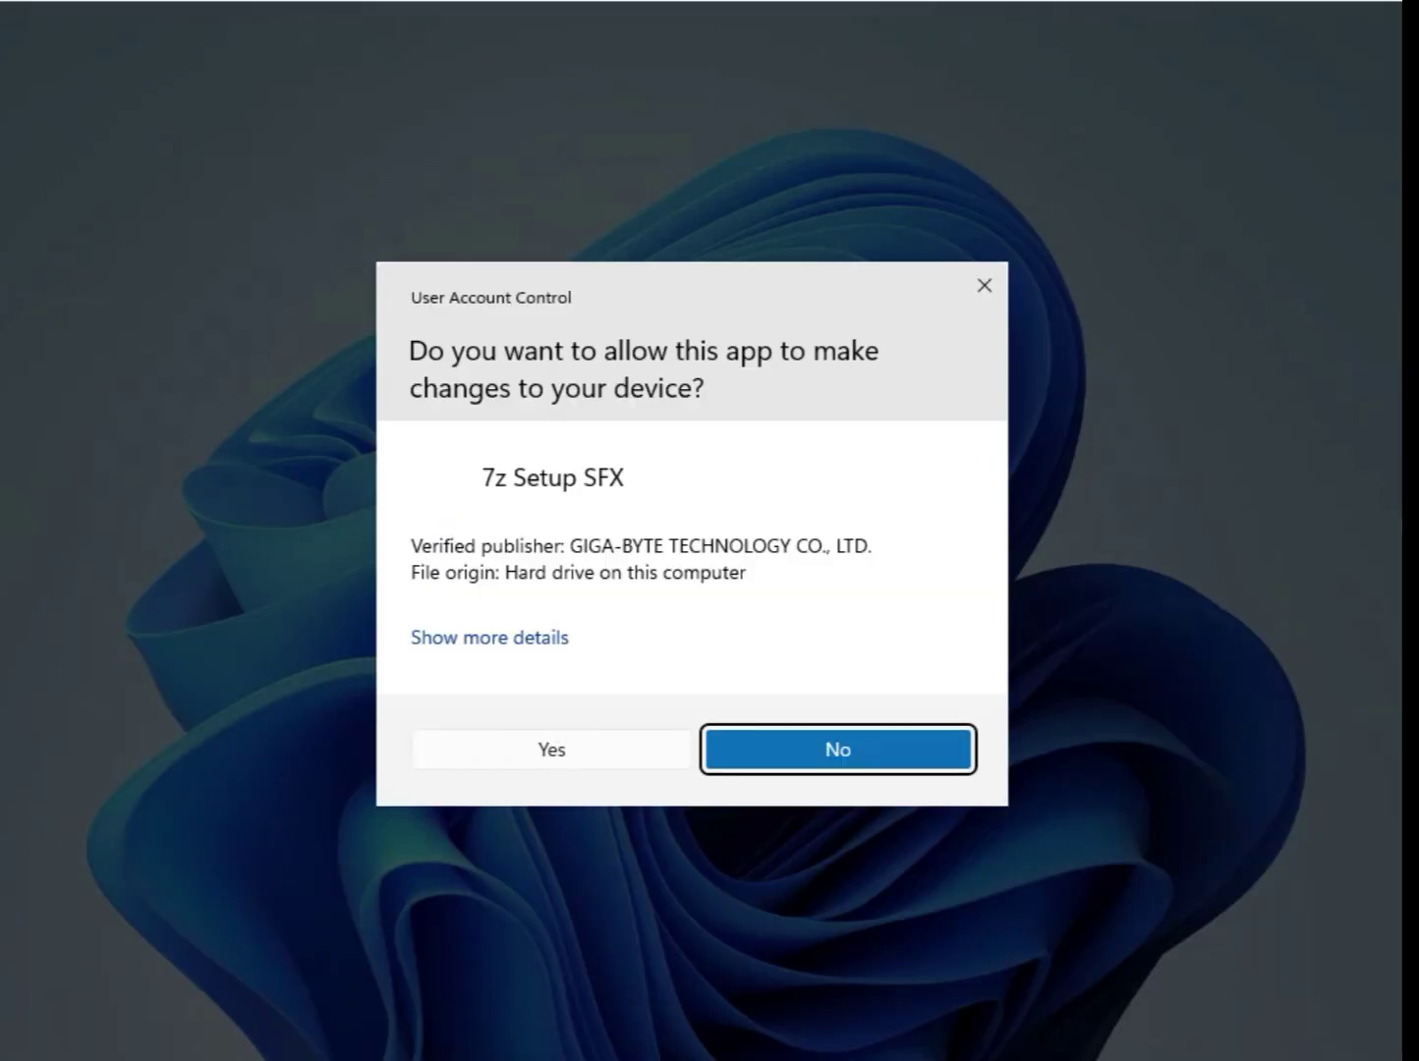
pyautogui.click(580, 758)
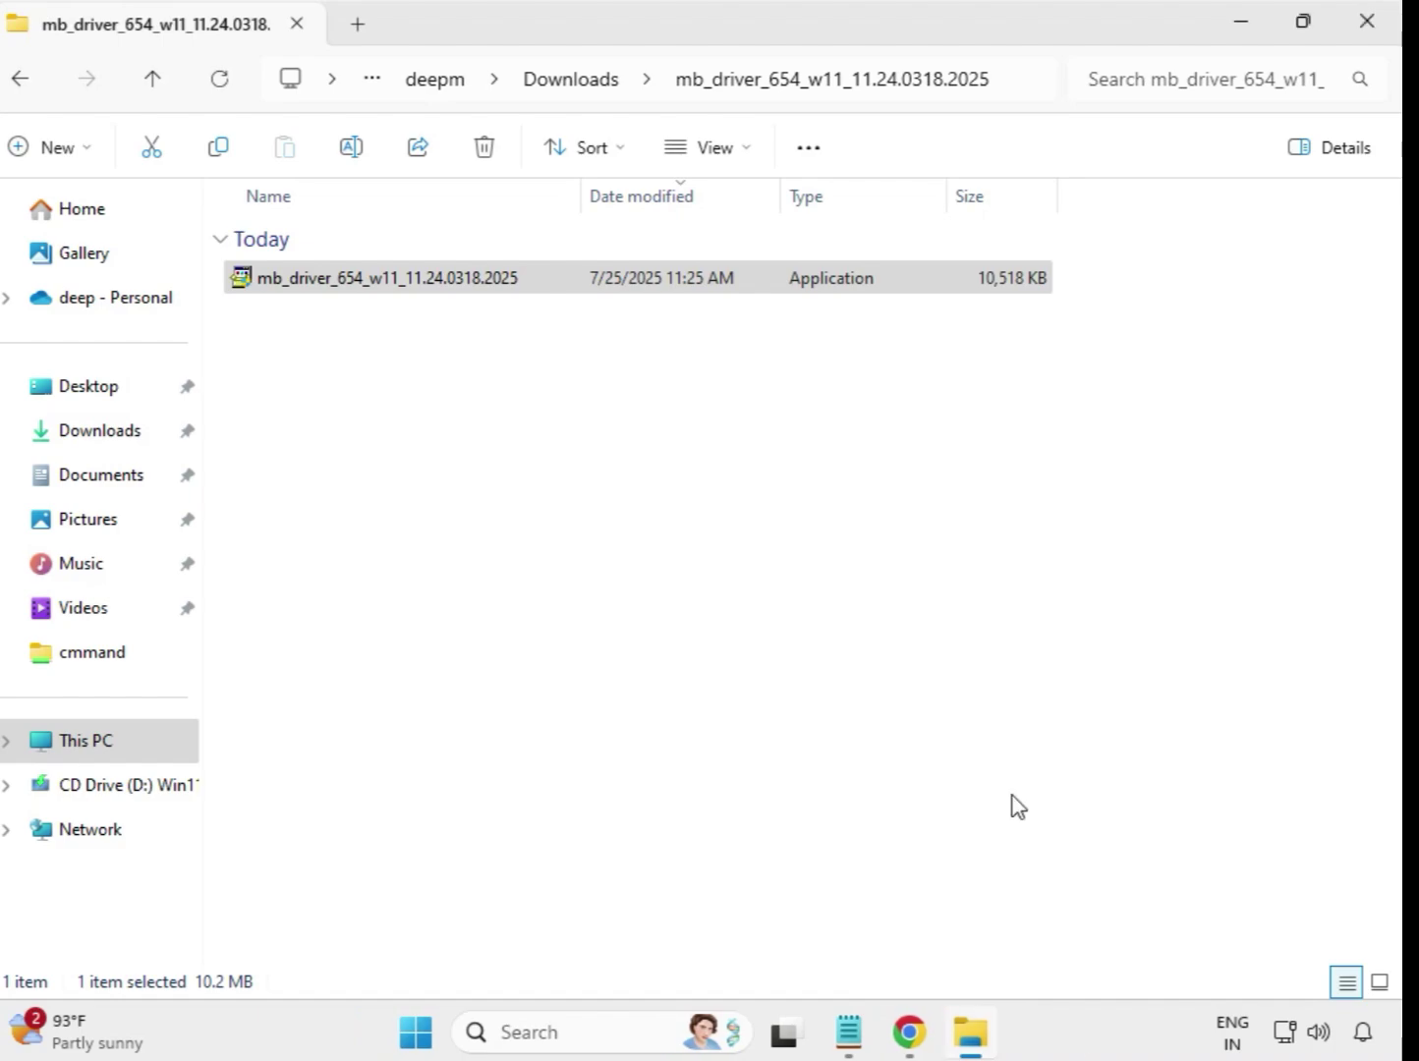
# Run the mb_driver_607_win10_22.170.0.2 installer from its extracted folder in Downloads as administrator and allow it to make changes to the device.
pyautogui.click(575, 83)
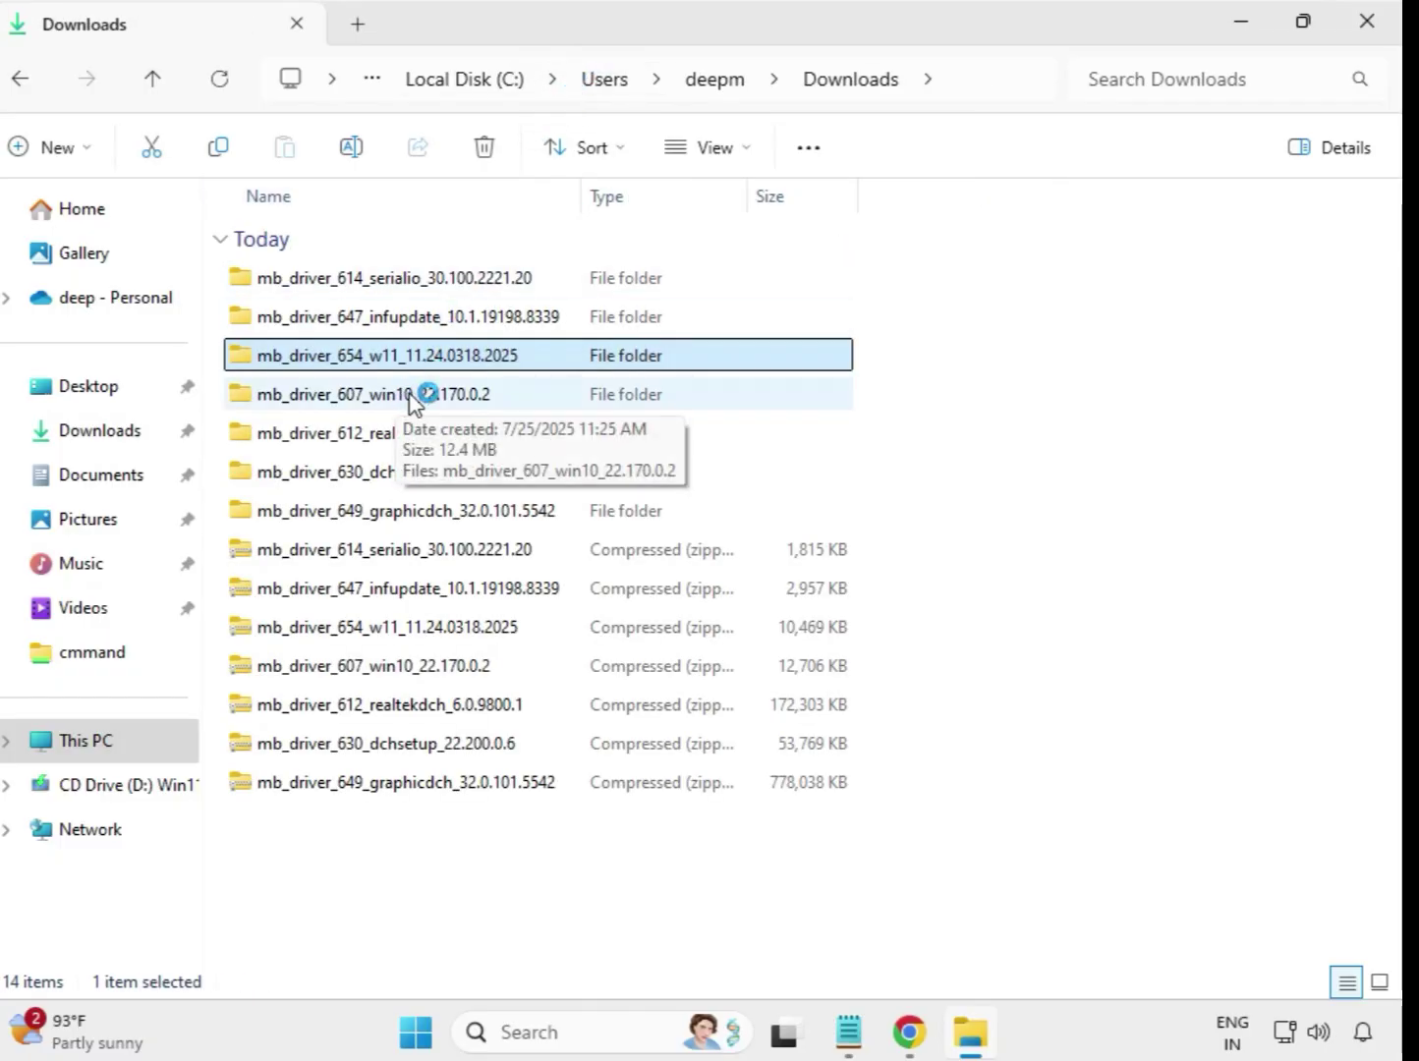
pyautogui.doubleClick(410, 397)
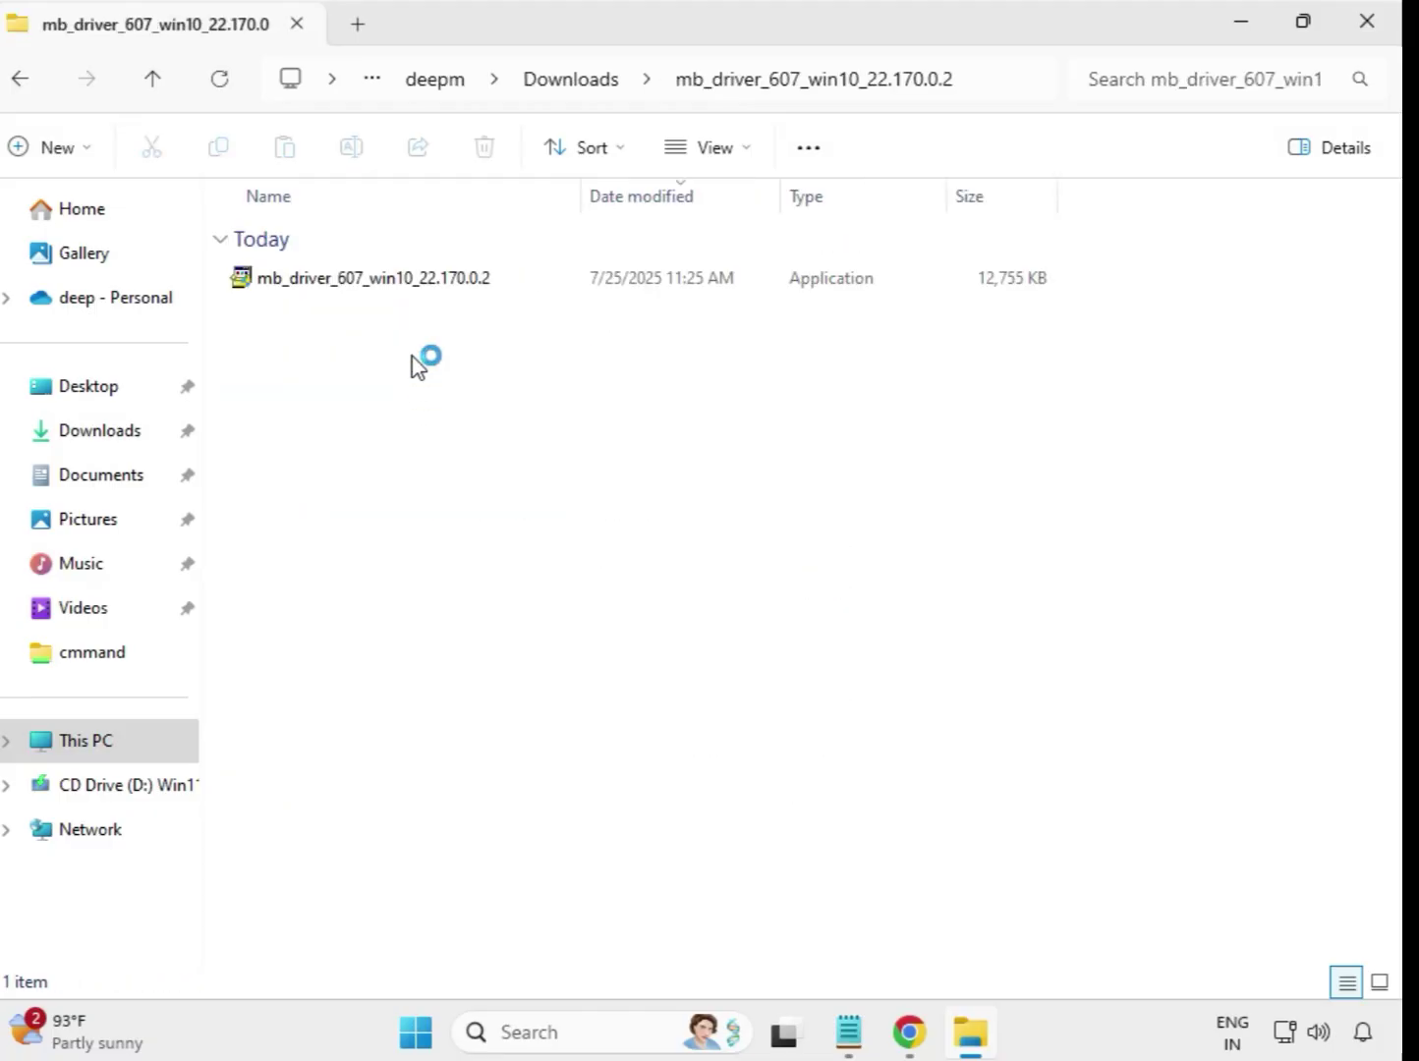
pyautogui.click(392, 290)
pyautogui.rightClick(392, 293)
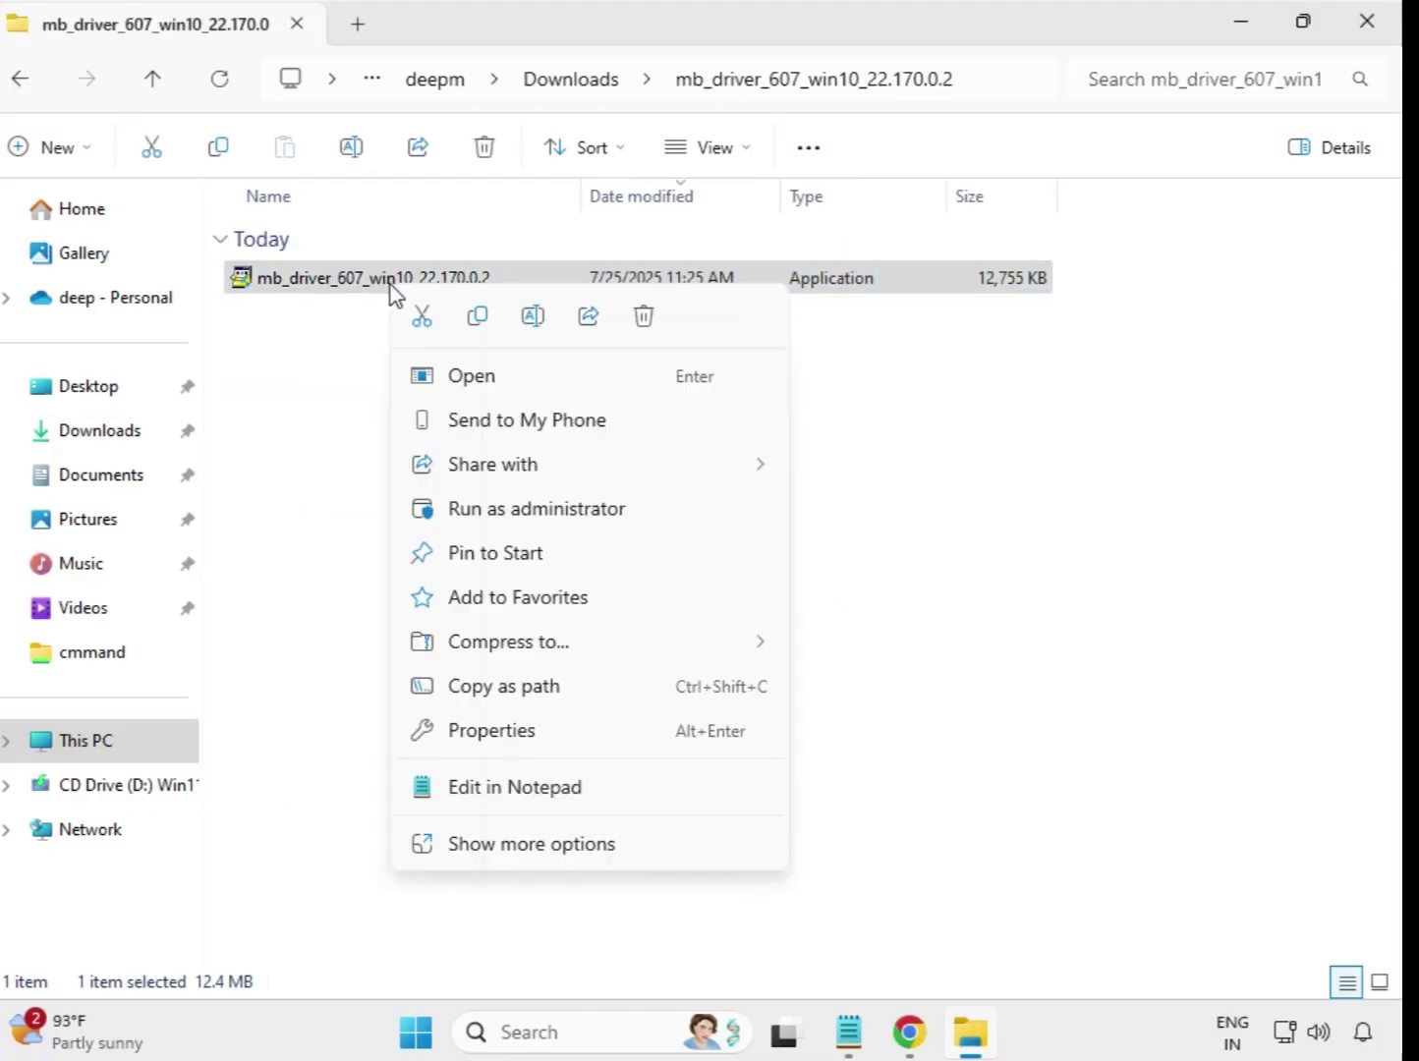
pyautogui.click(509, 511)
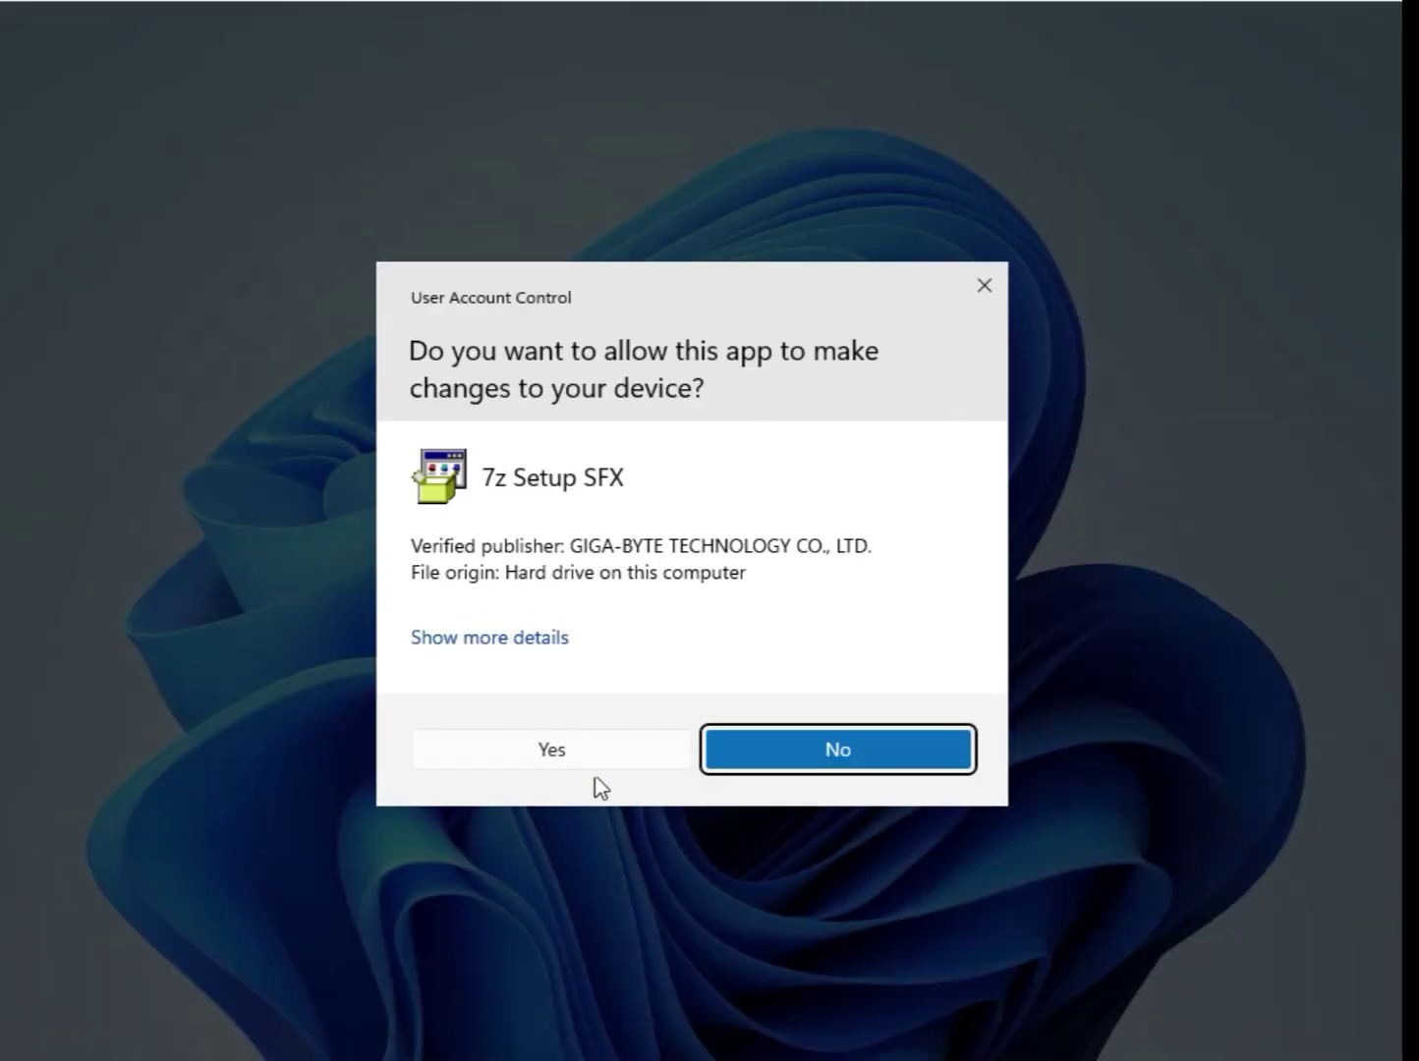
pyautogui.click(552, 749)
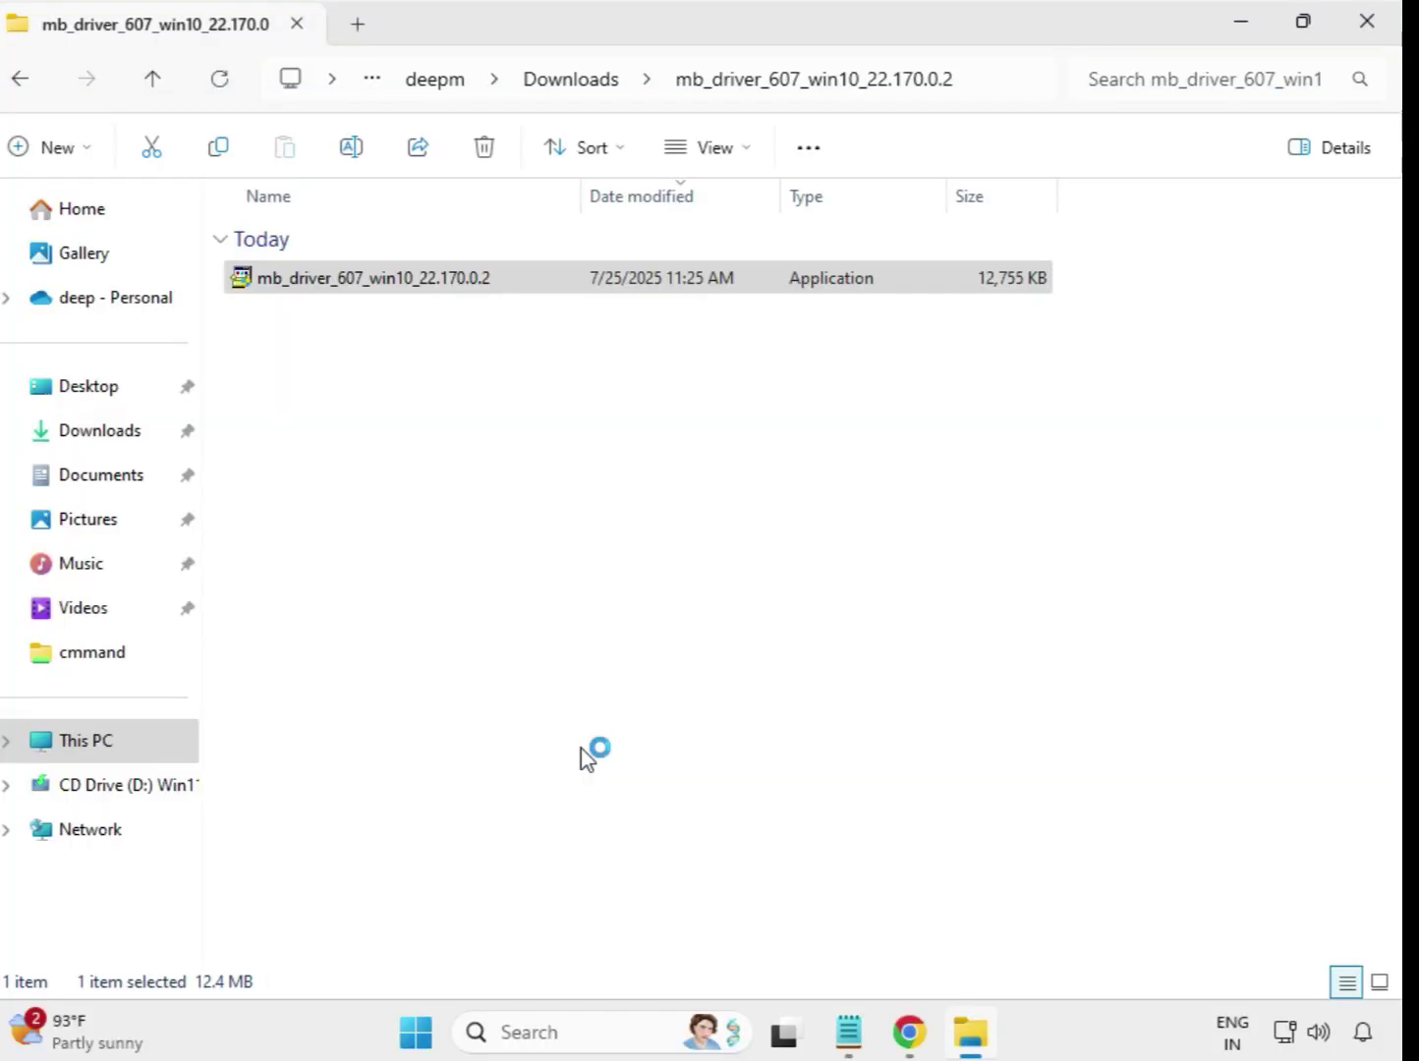
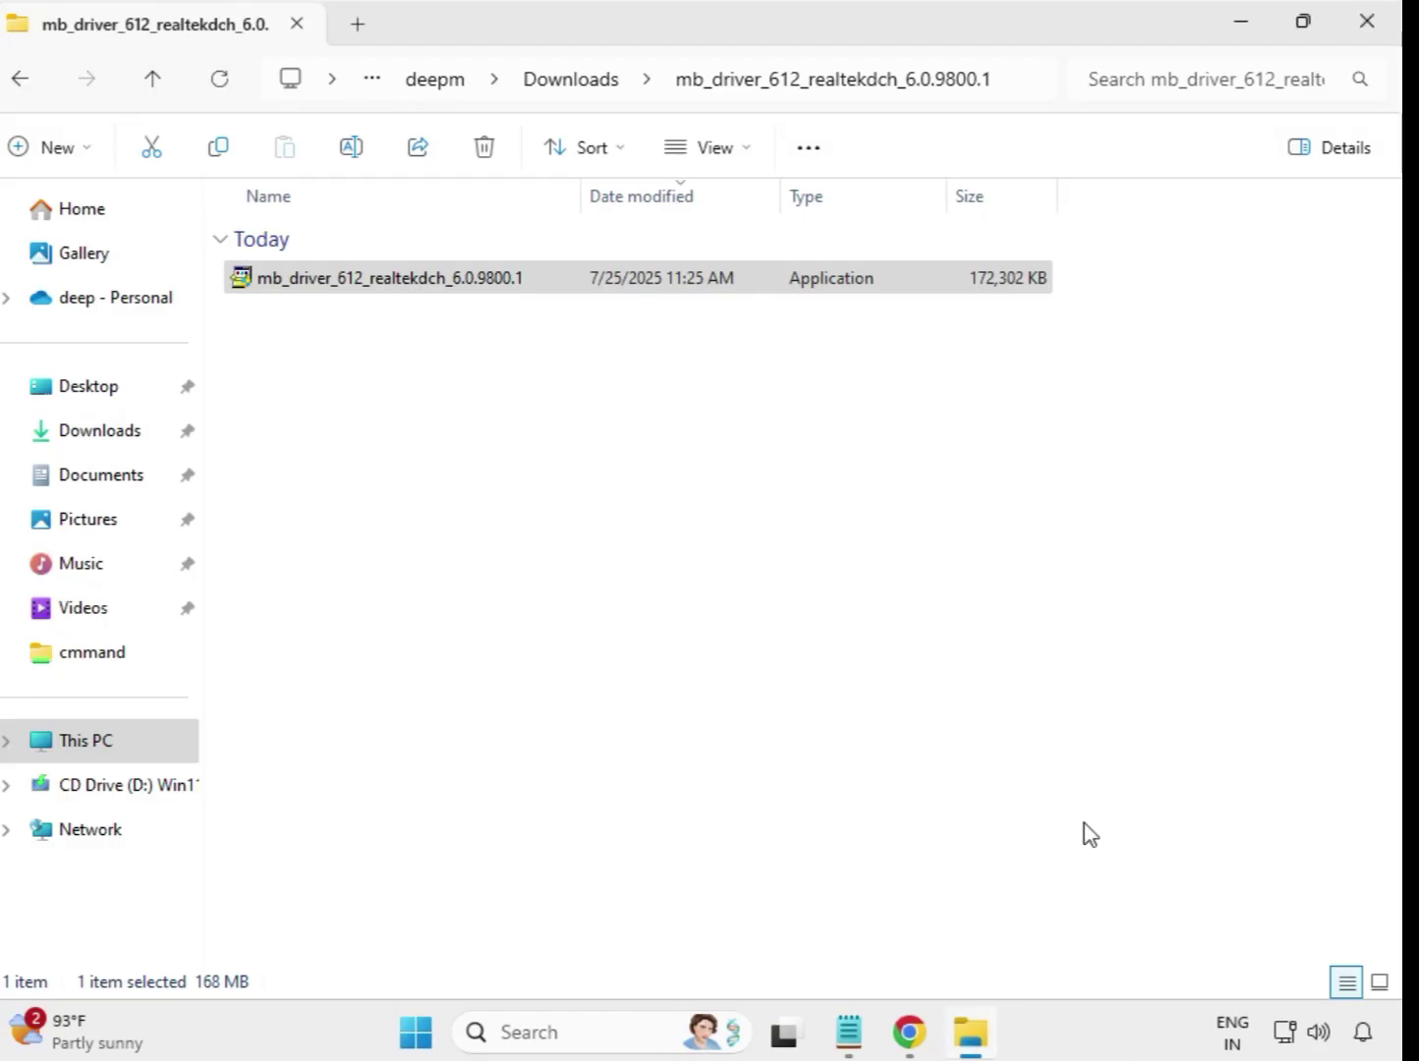
# Run the mb_driver_630_dchsetup_22.200.0.6 installer from its extracted folder in Downloads as administrator and allow it to make changes to the device.
pyautogui.click(574, 85)
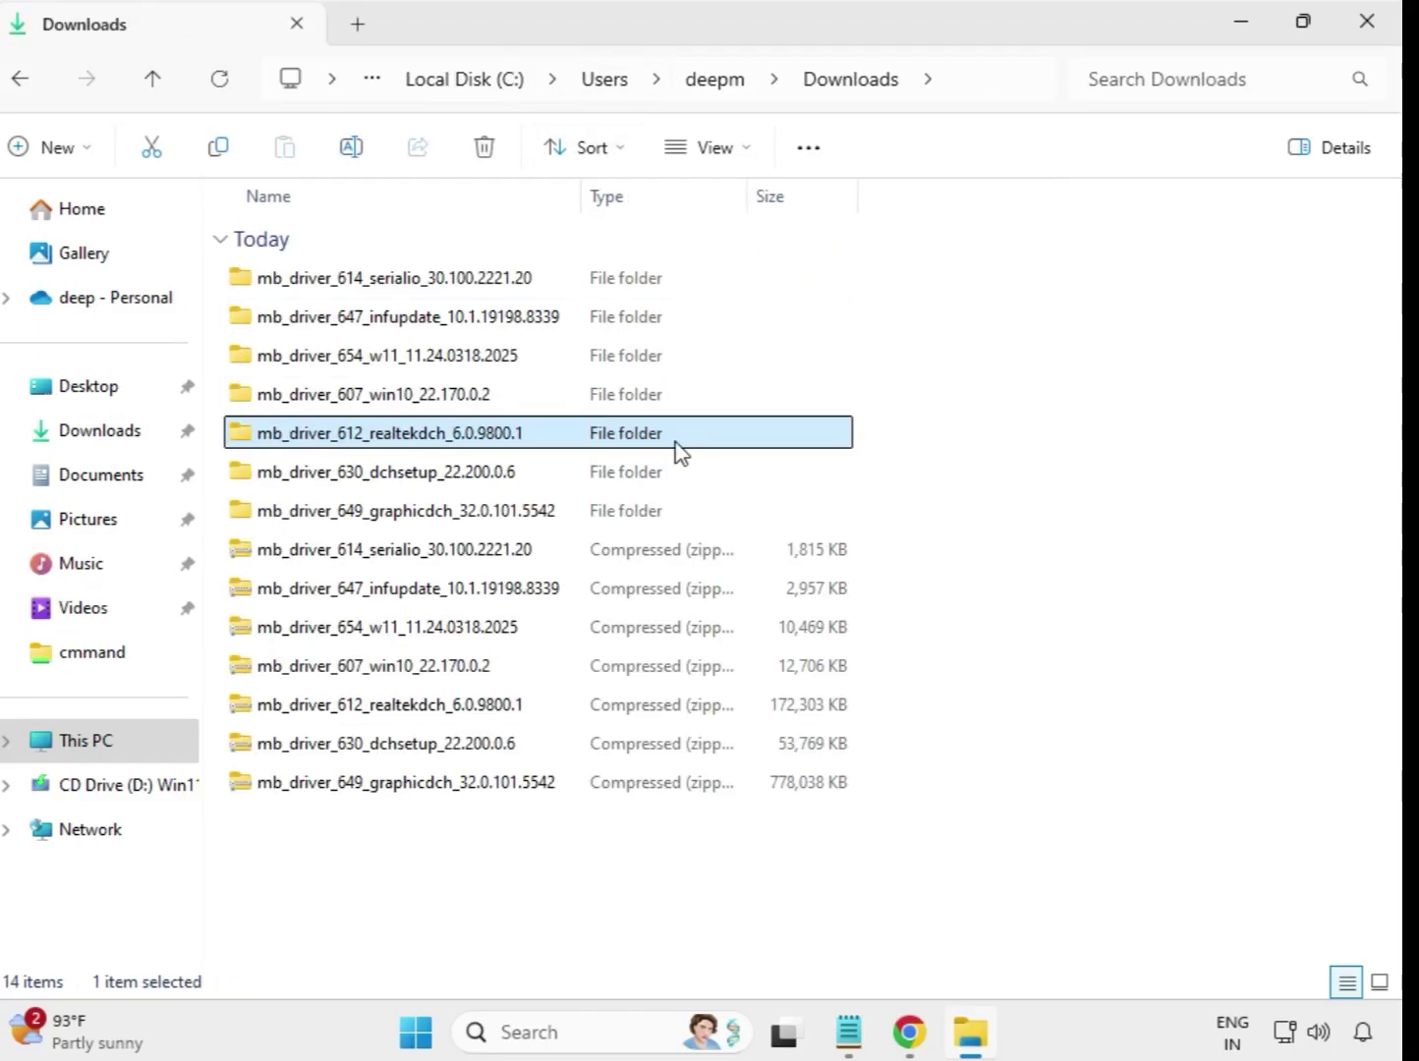
pyautogui.click(482, 481)
pyautogui.click(474, 516)
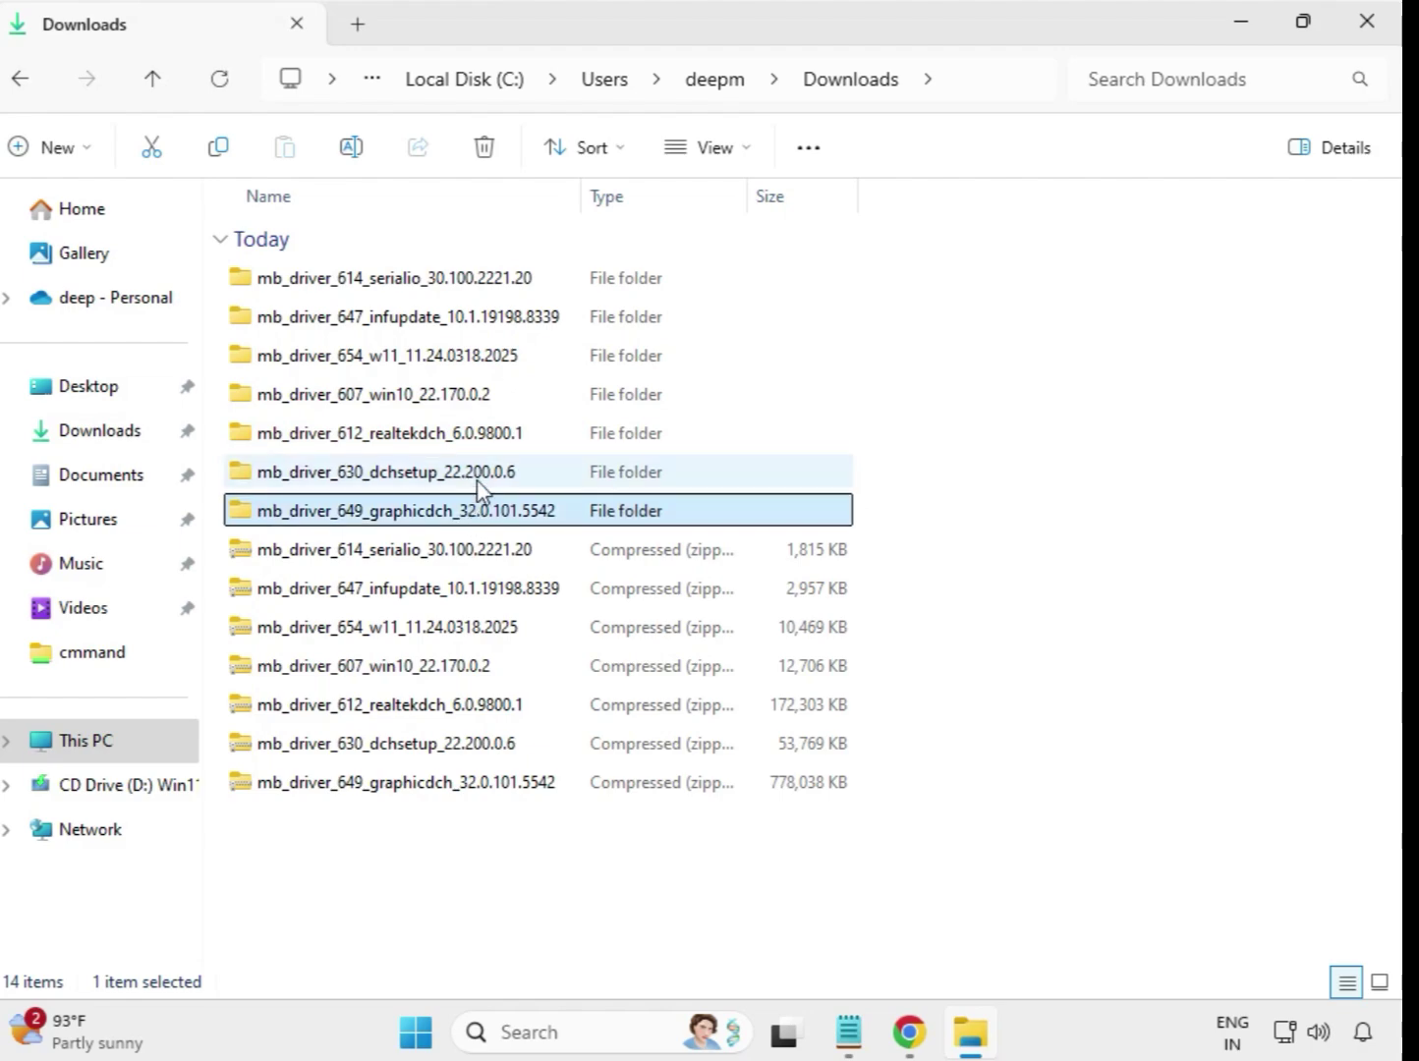
pyautogui.click(468, 480)
pyautogui.doubleClick(461, 481)
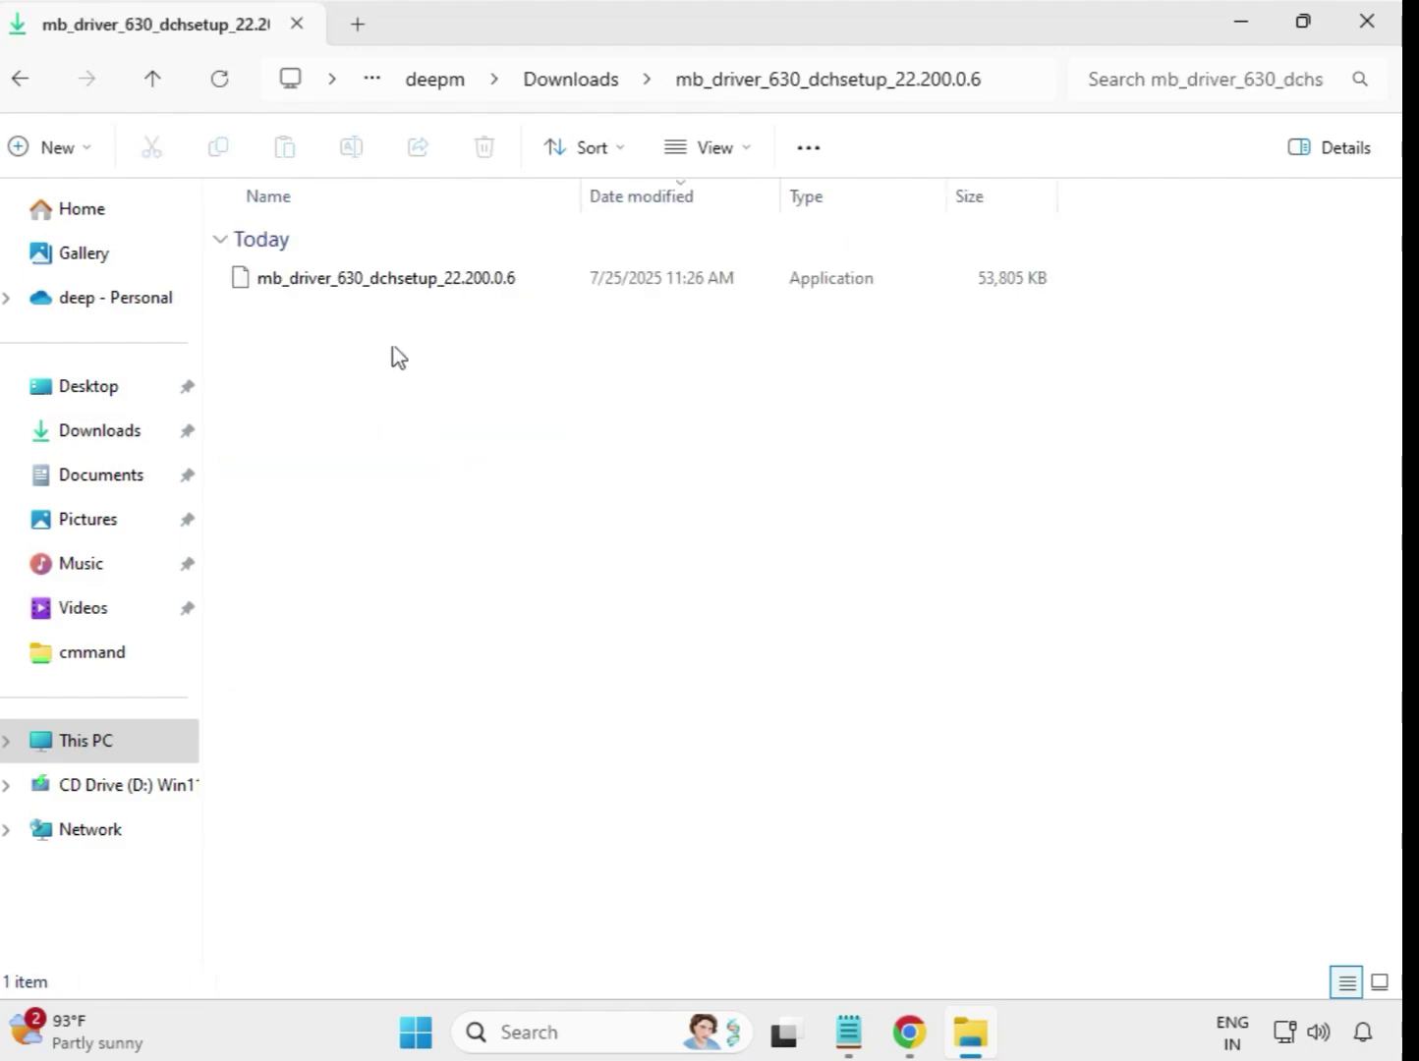
pyautogui.click(381, 287)
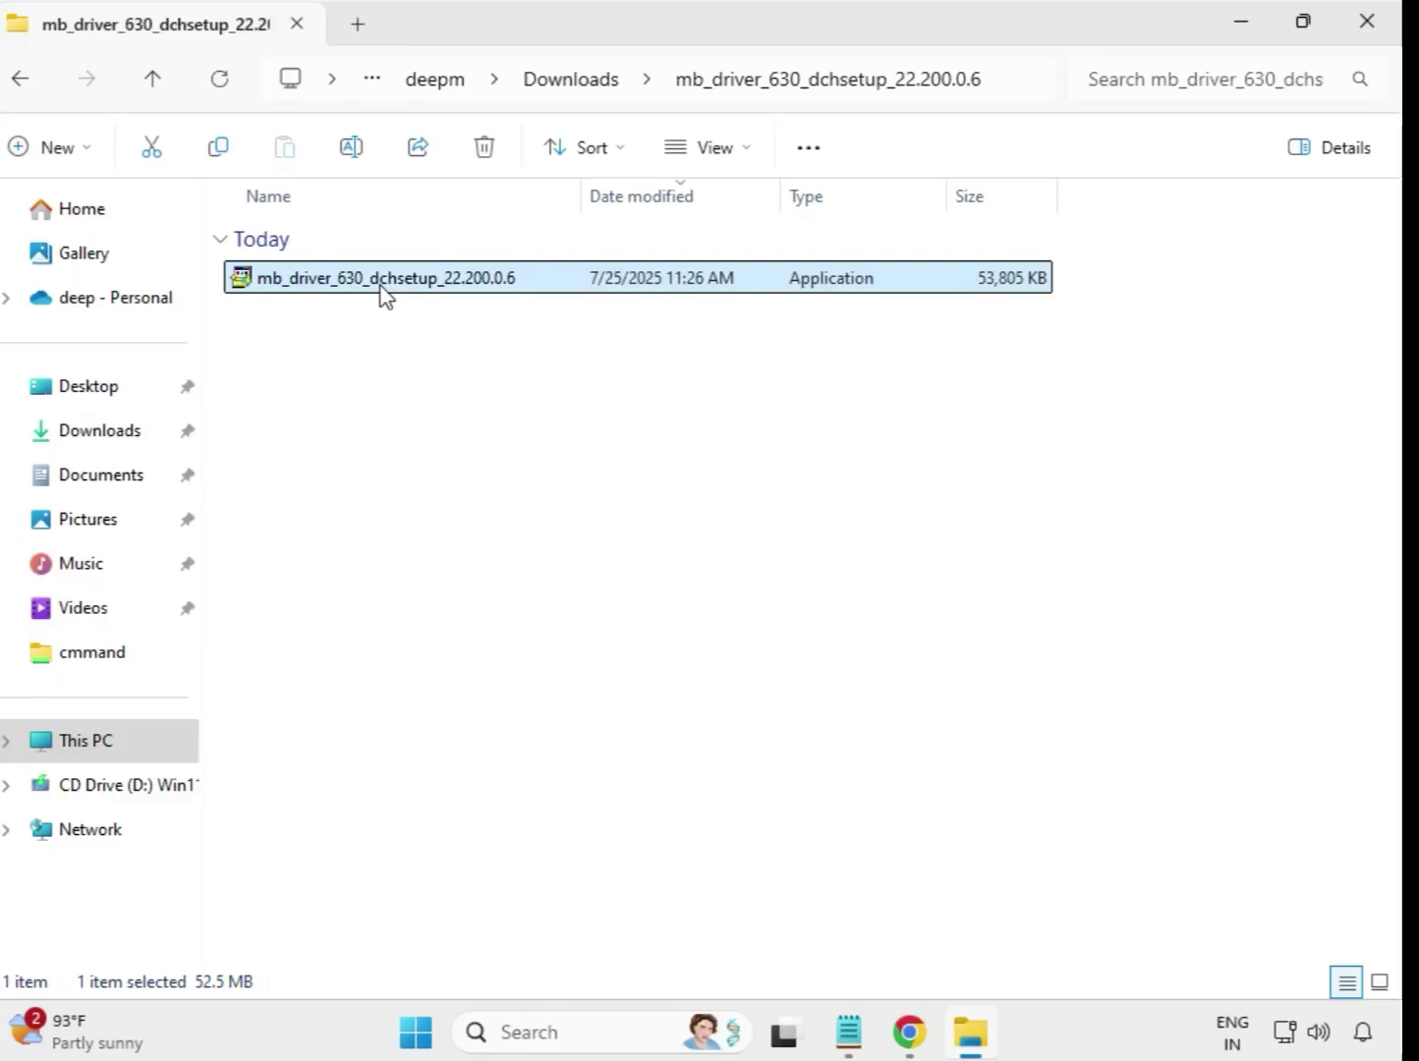
pyautogui.rightClick(382, 287)
pyautogui.click(539, 511)
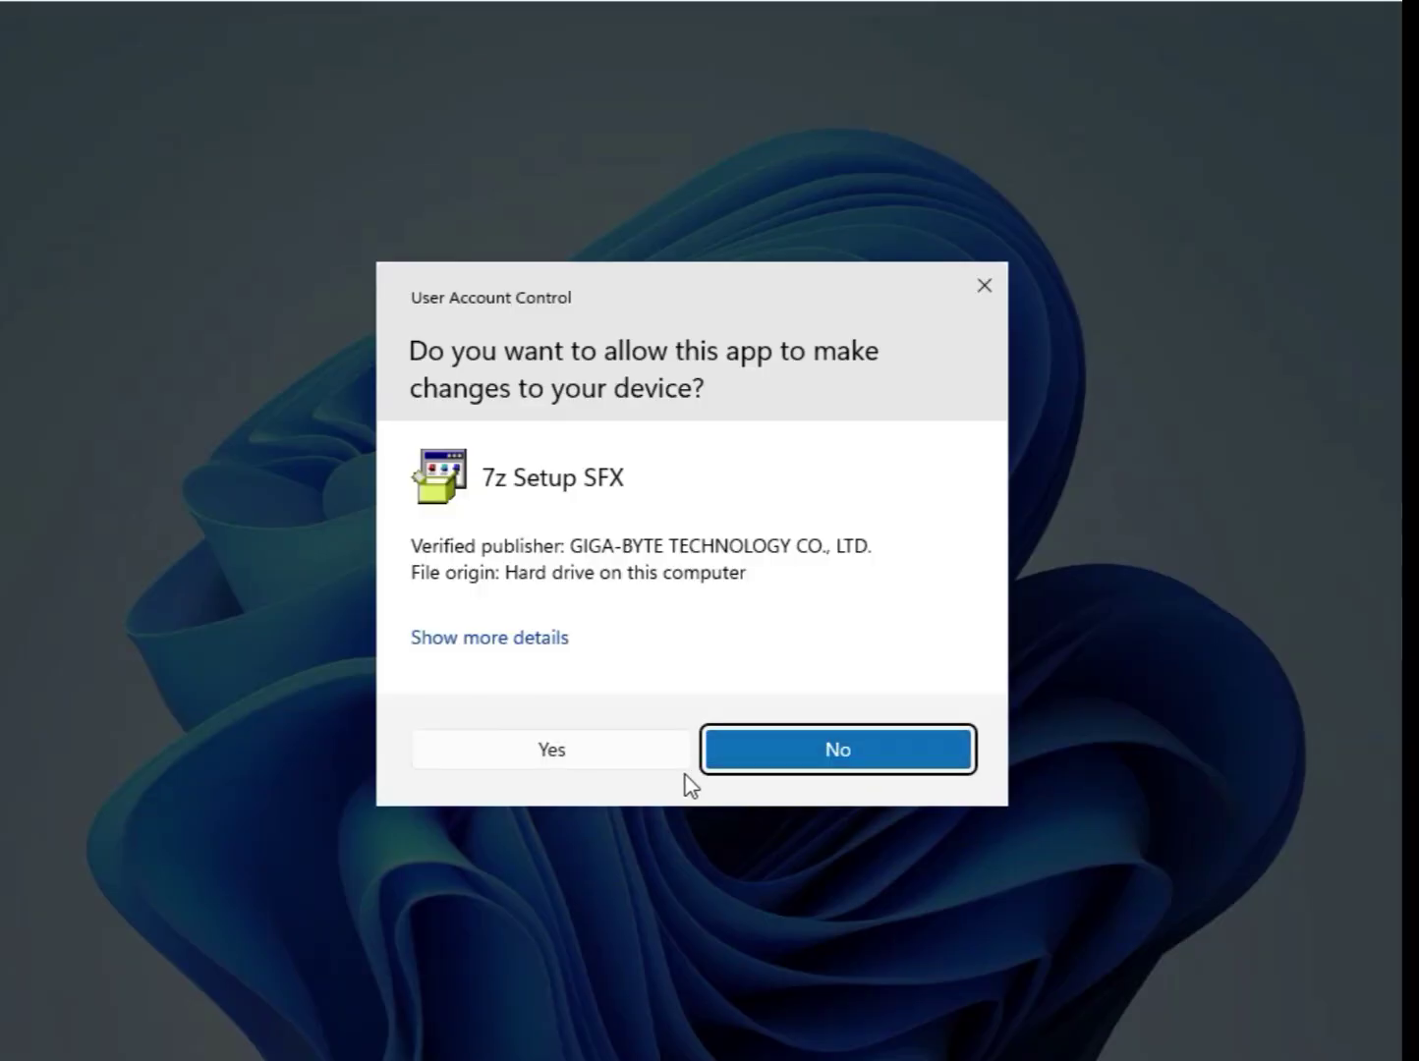
pyautogui.click(586, 765)
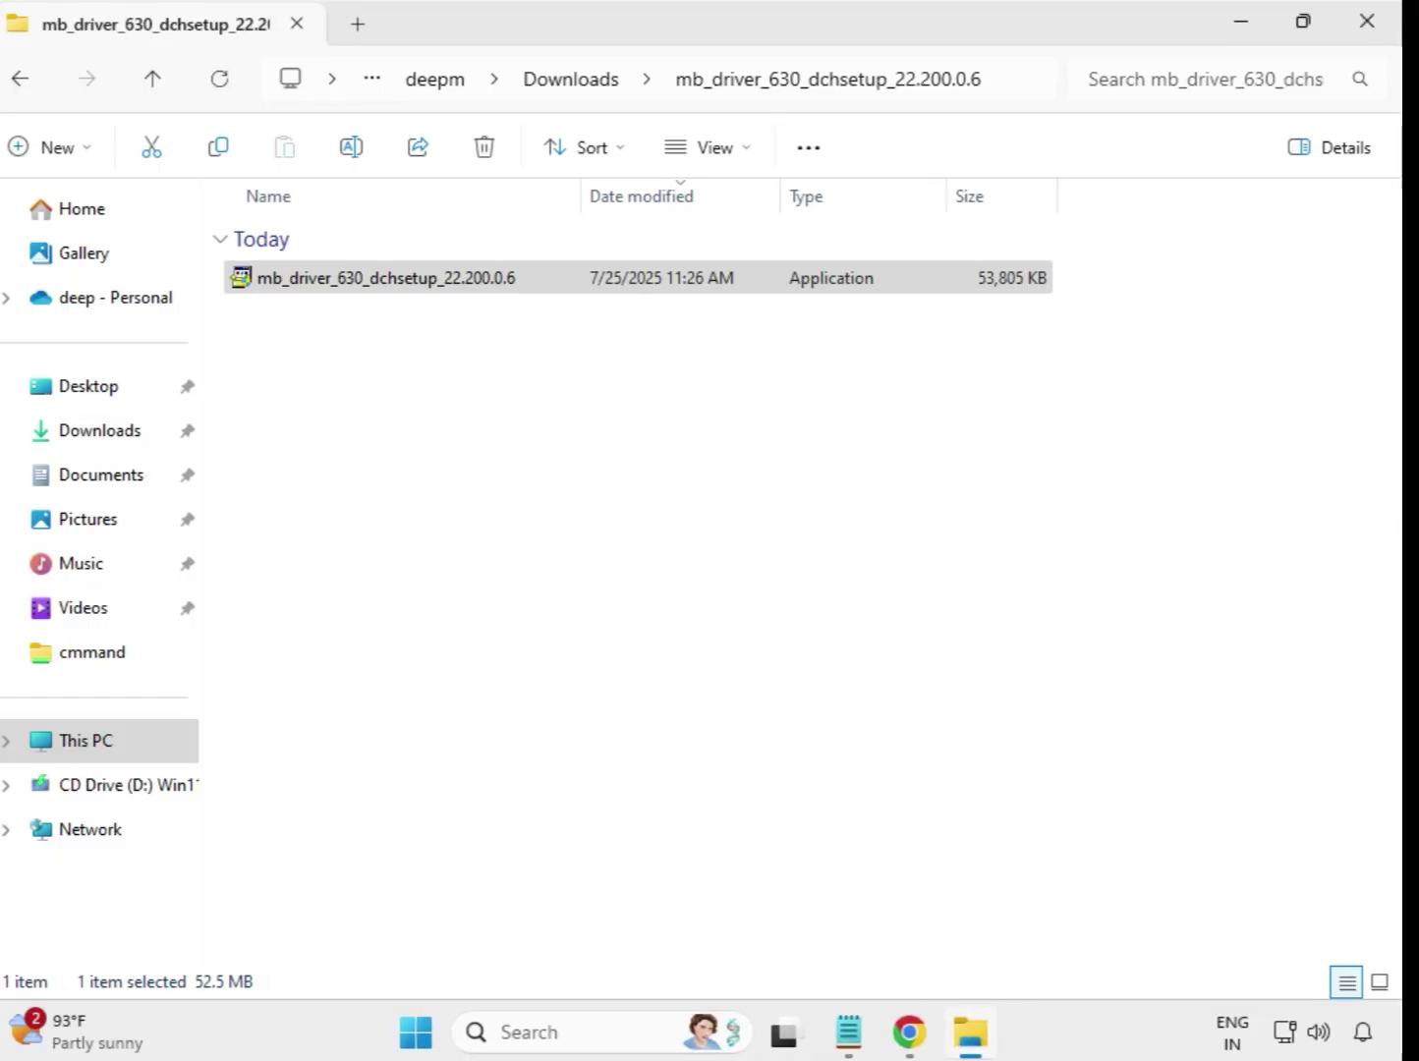
# Run the mb_driver_649_graphicdch_32.0.101.5542 installer from its extracted folder in Downloads as administrator and allow it to make changes to the device.
pyautogui.click(568, 87)
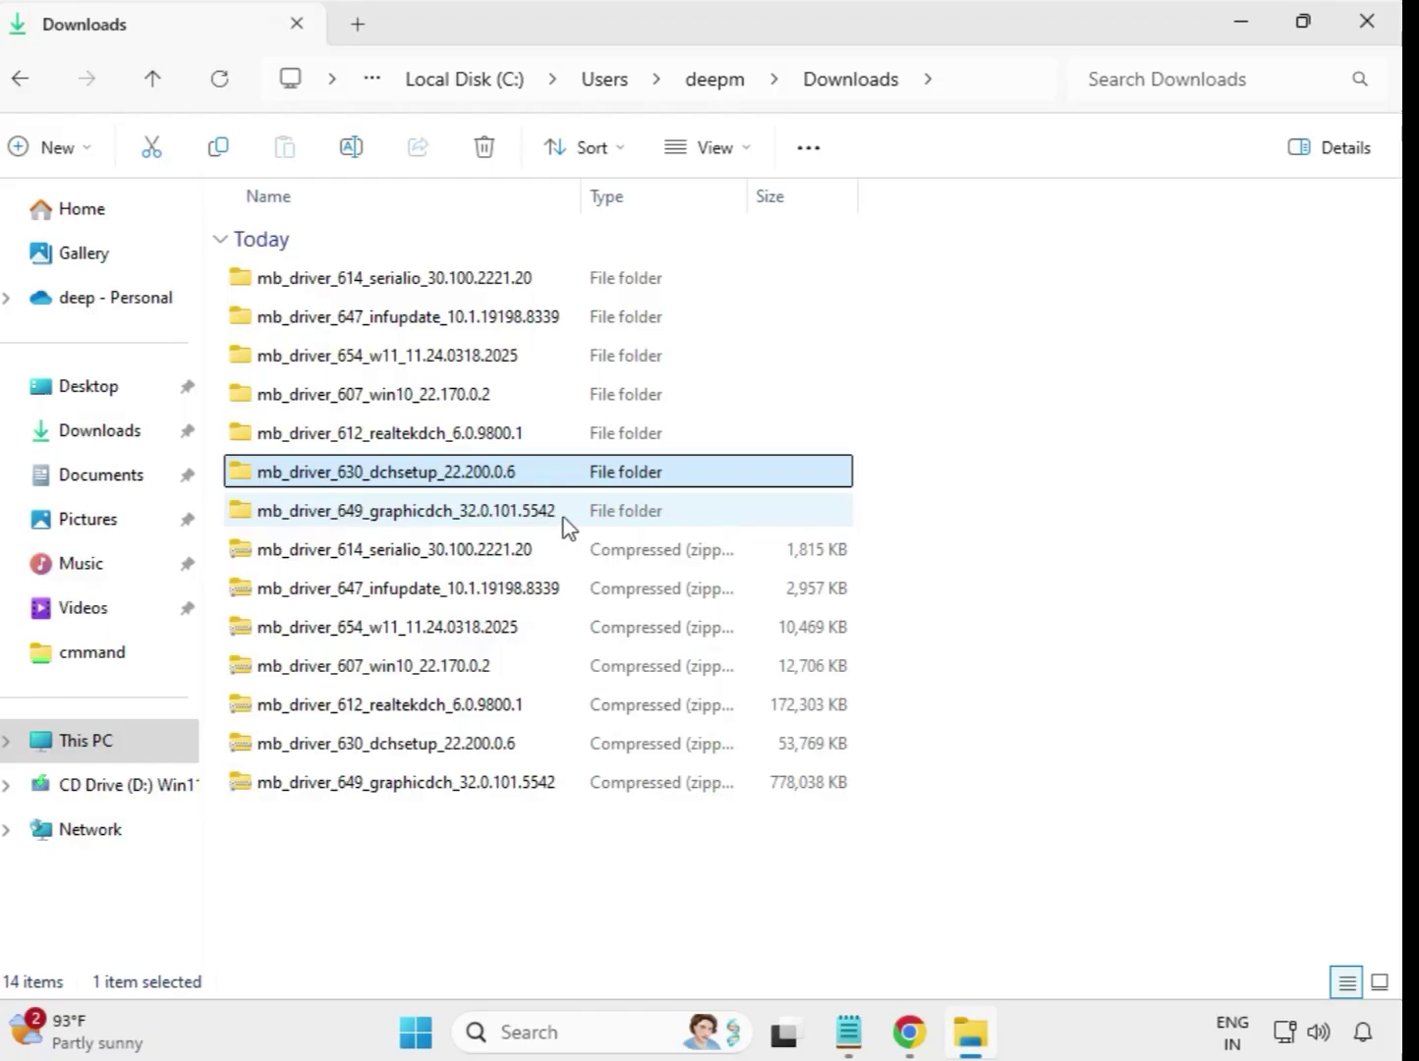
pyautogui.click(433, 510)
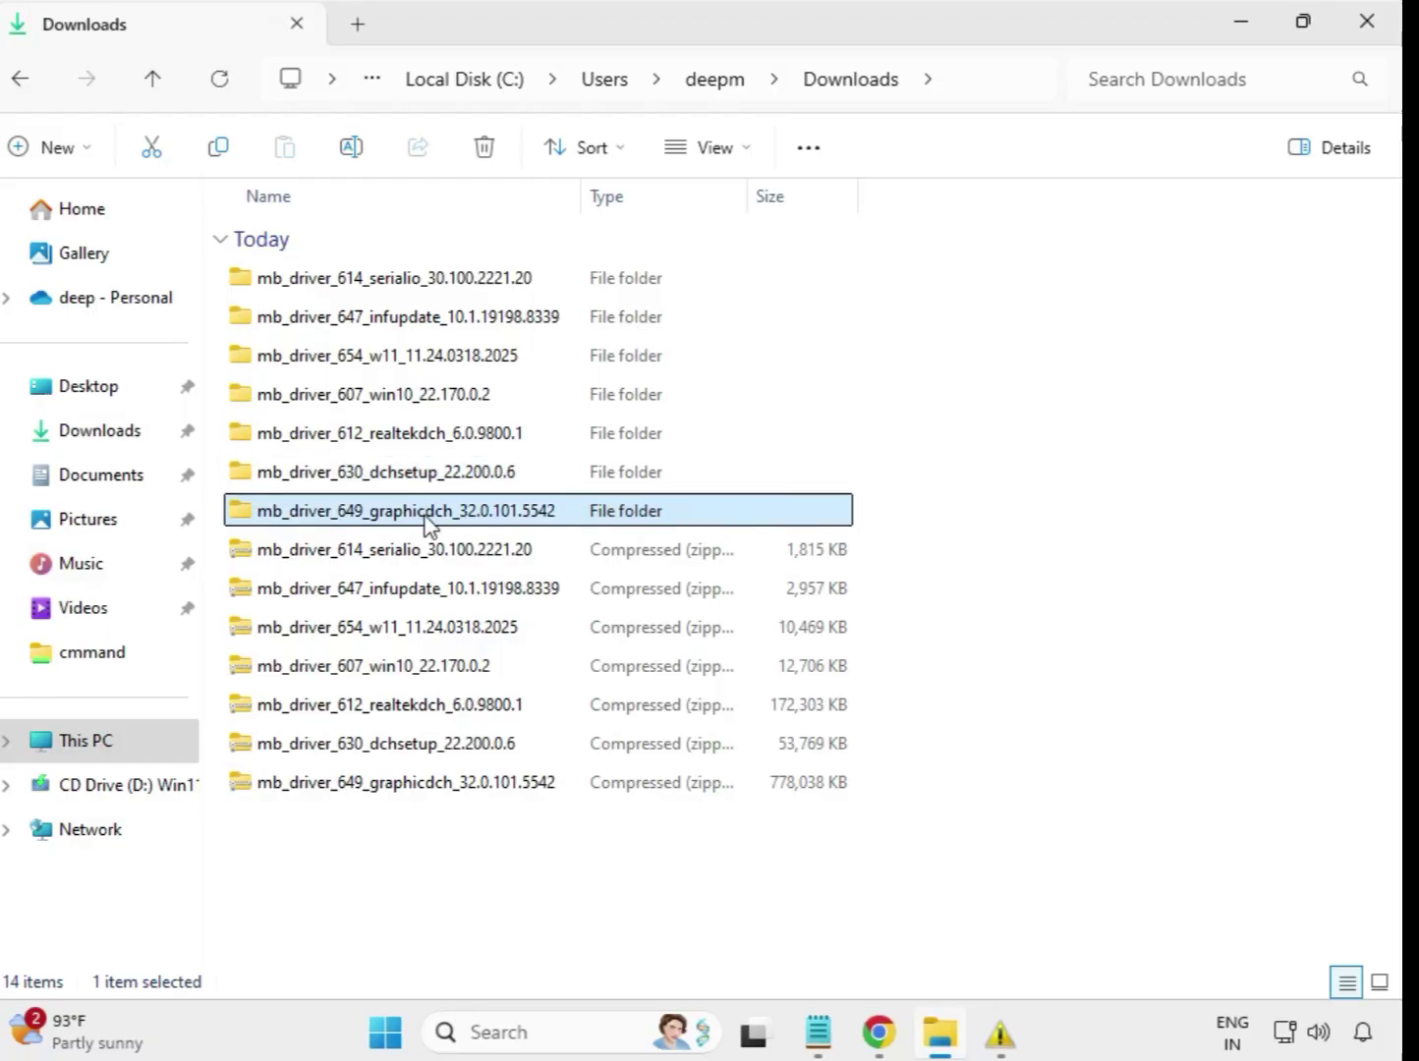
pyautogui.doubleClick(447, 515)
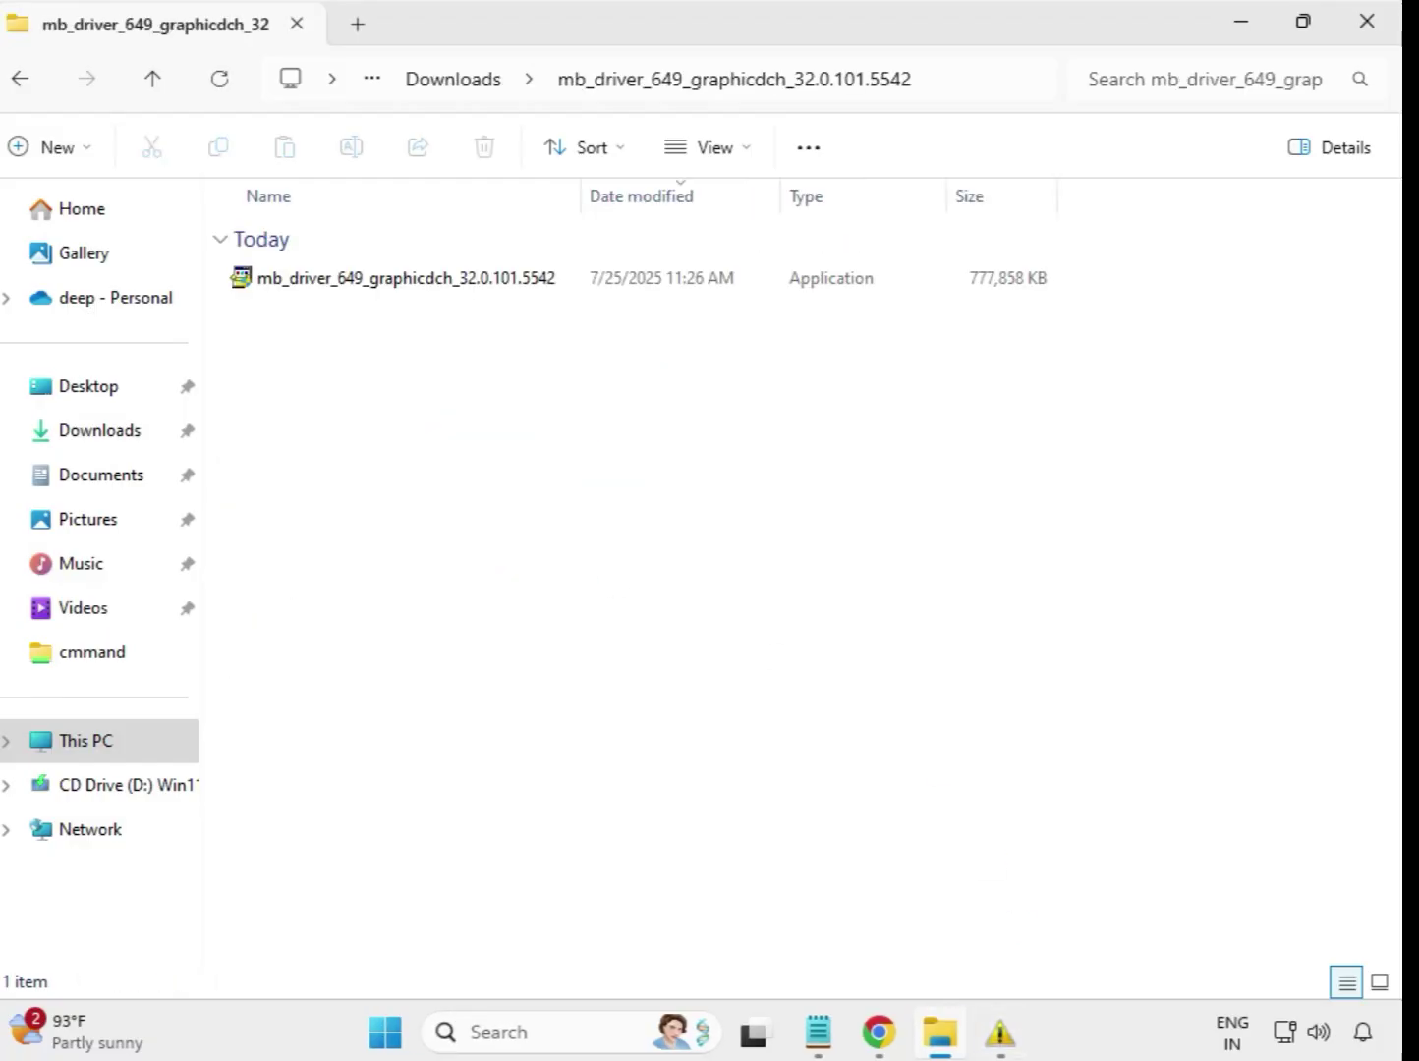
pyautogui.click(460, 280)
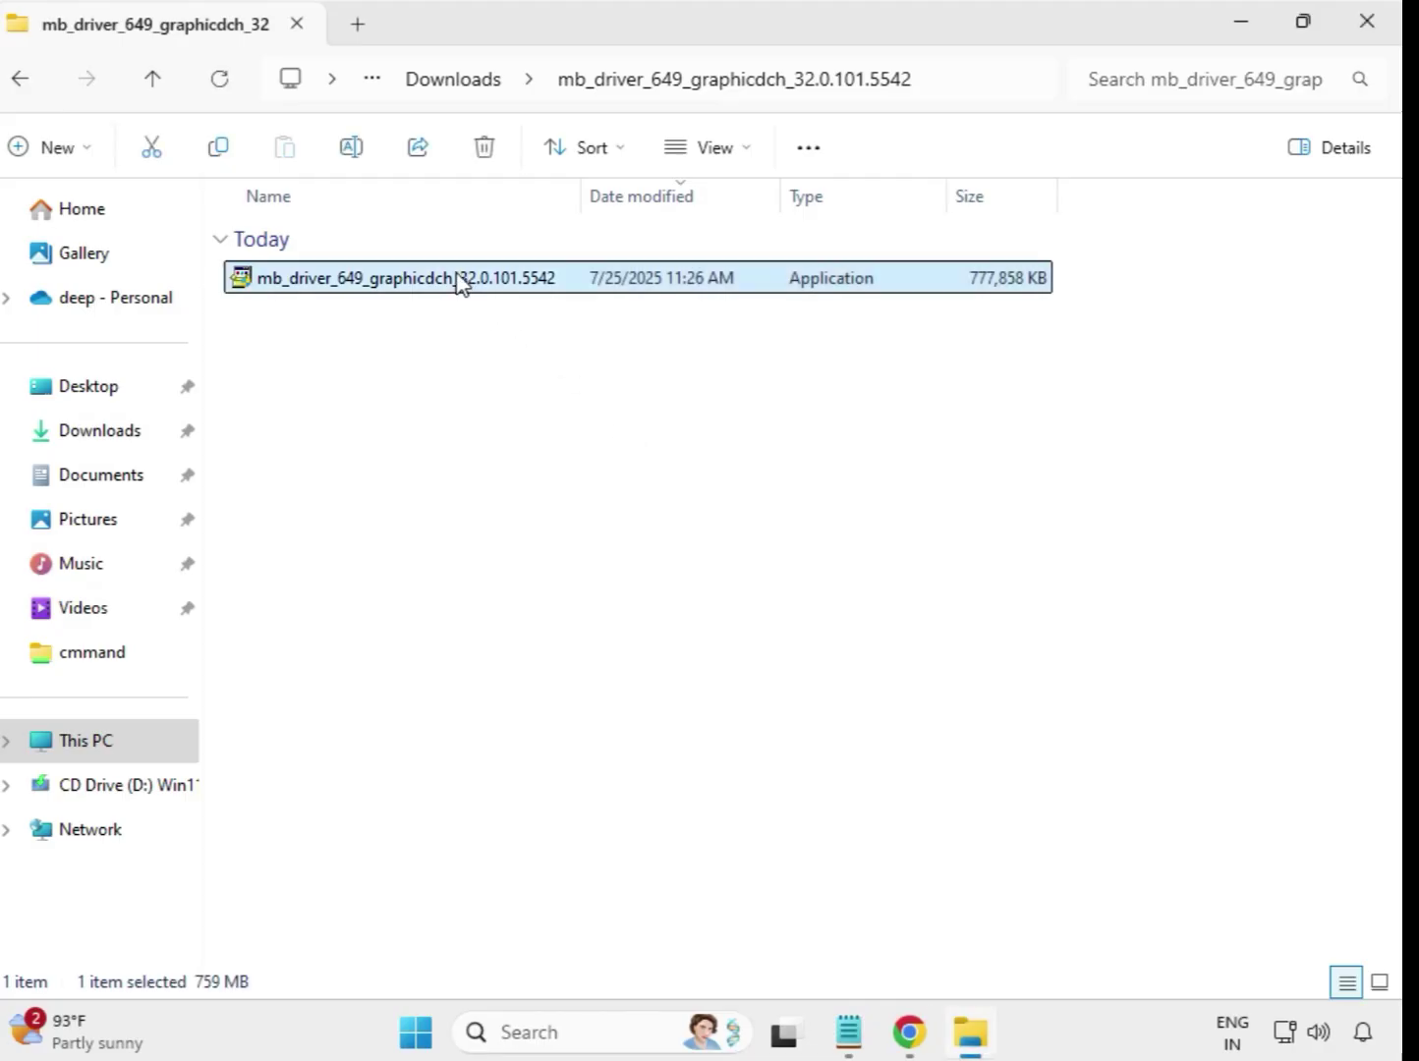
pyautogui.rightClick(471, 287)
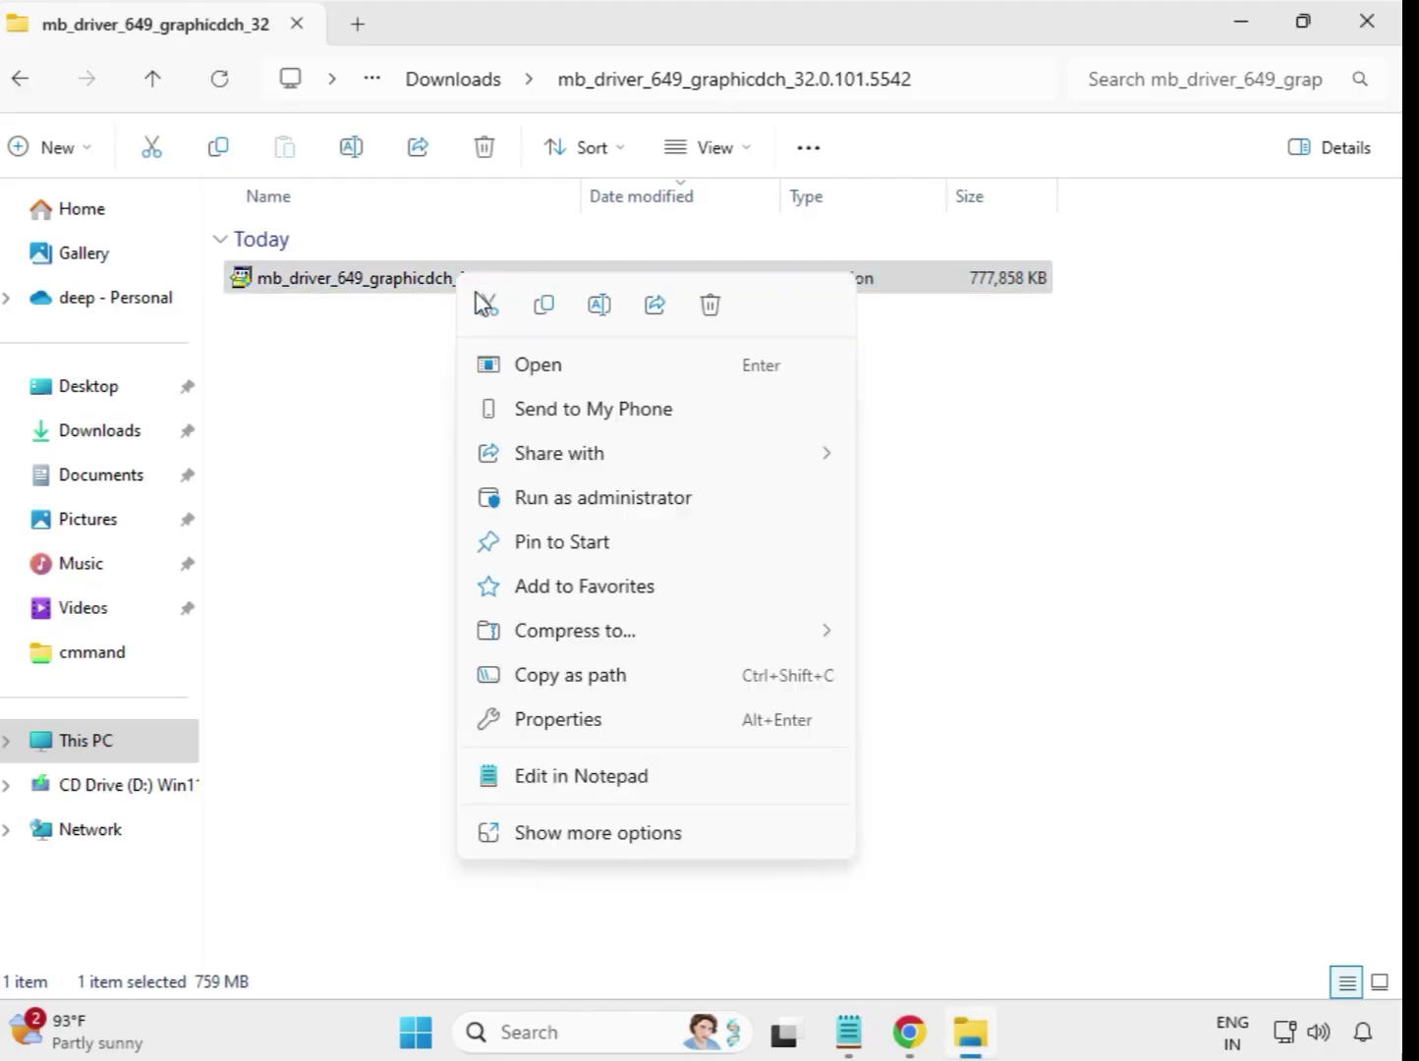
pyautogui.click(599, 499)
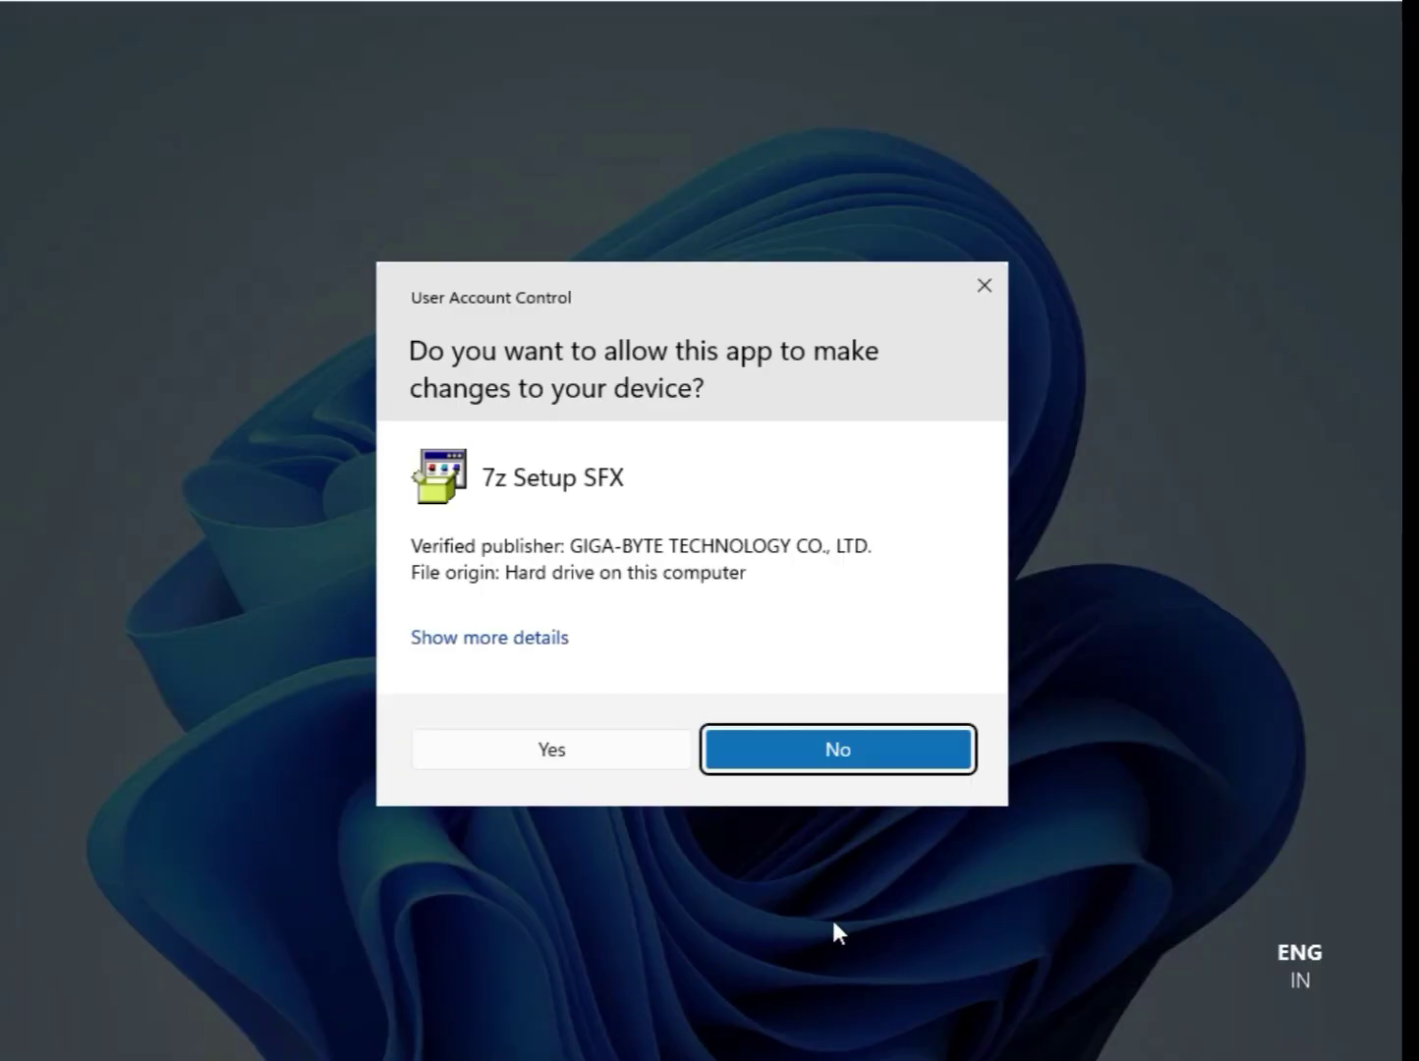
pyautogui.click(558, 750)
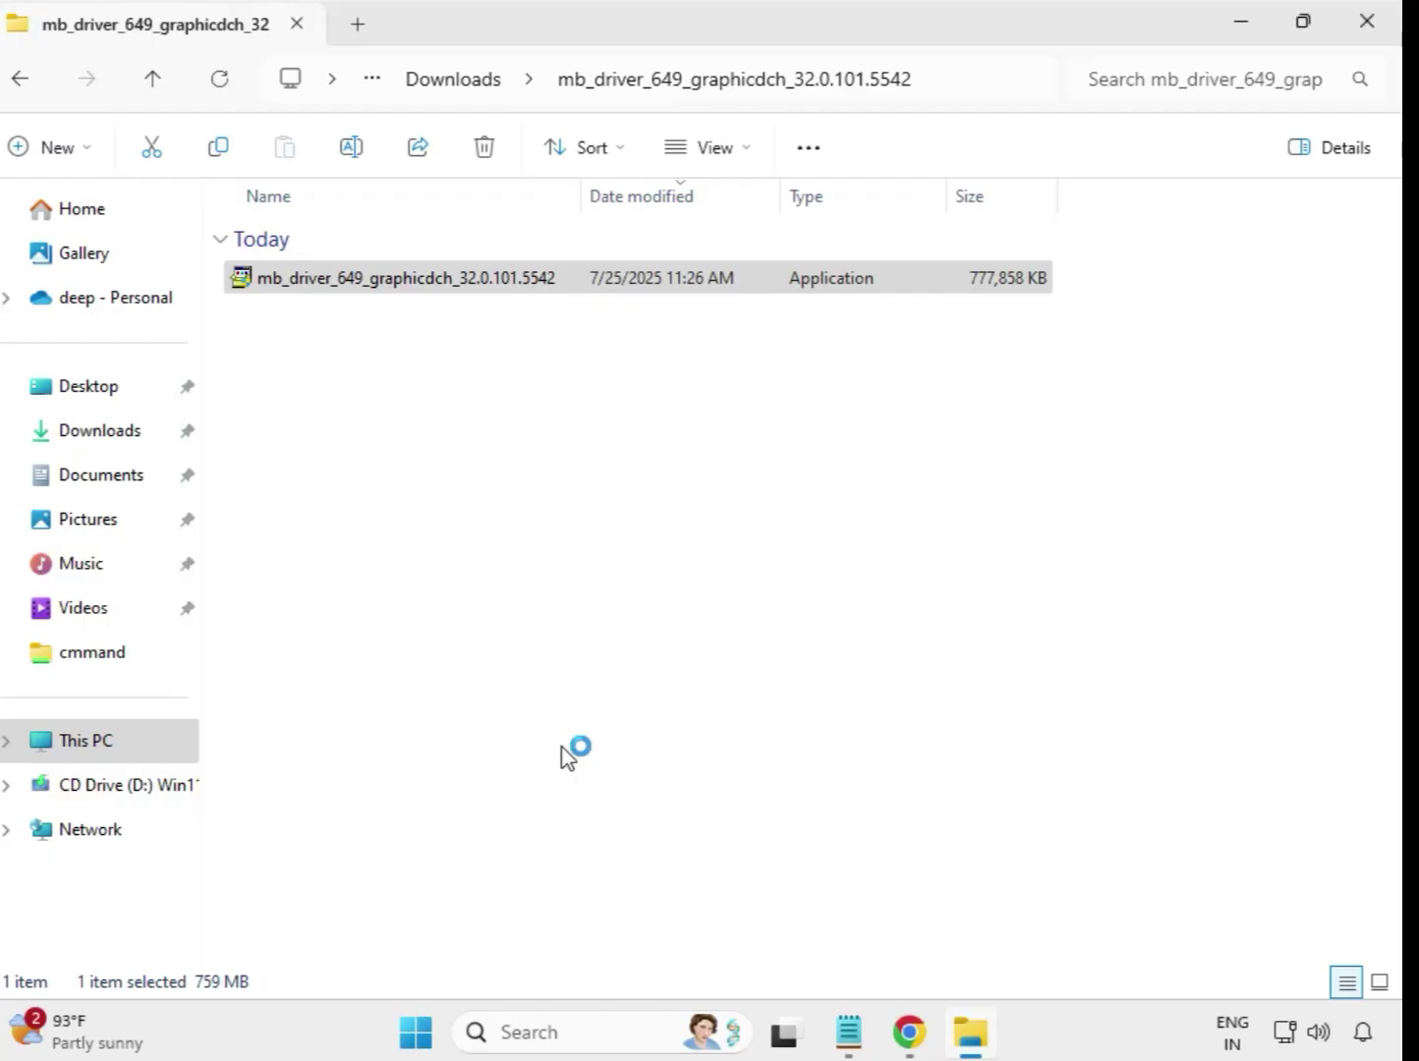